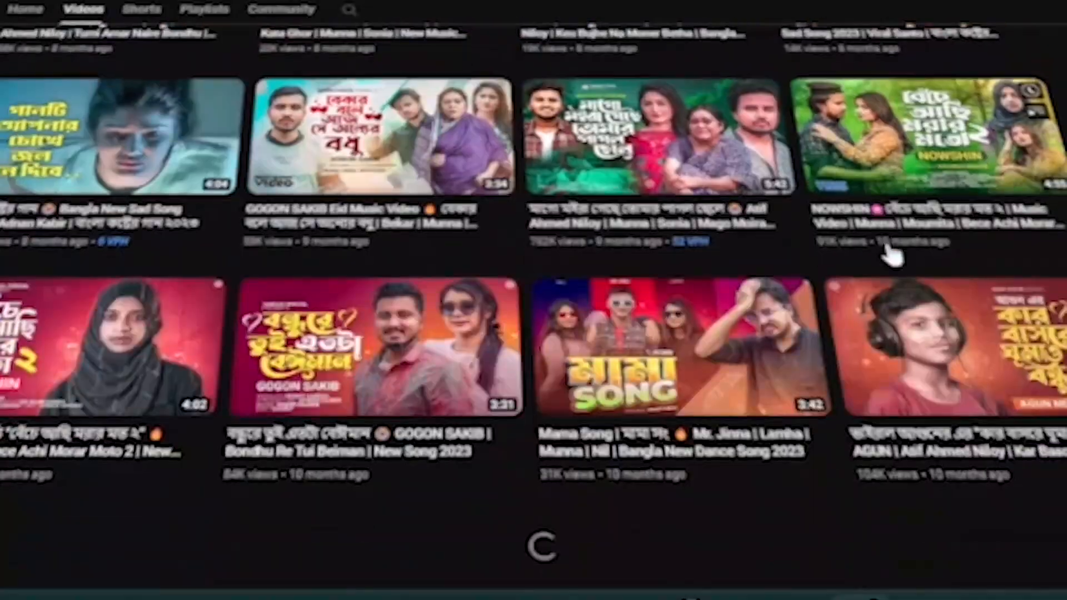
{"action": "scroll", "coordinate": [885, 250], "scroll_direction": "down", "scroll_amount": 5}
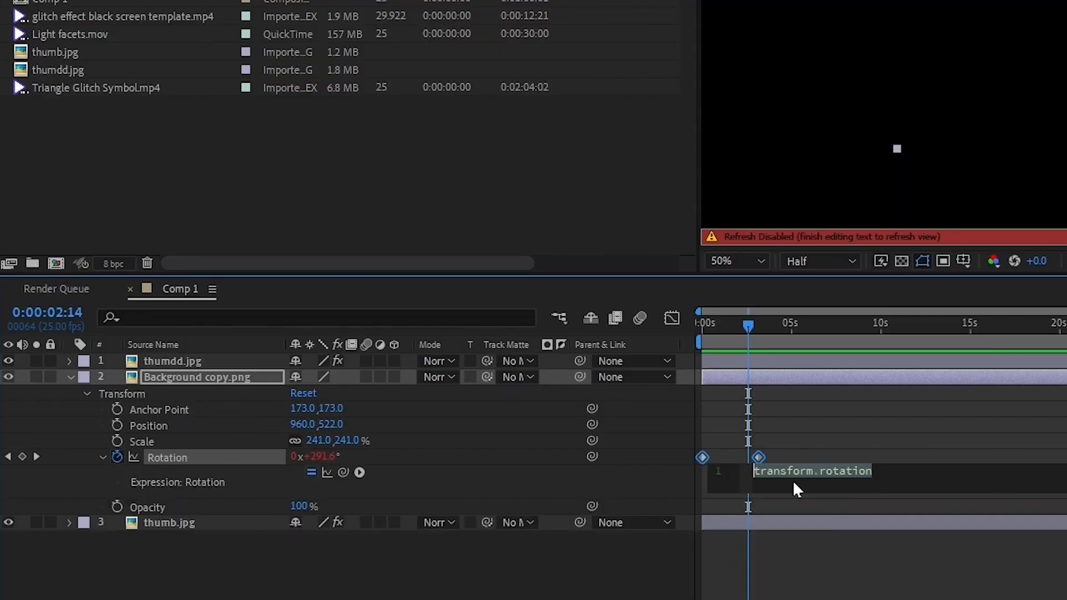
{"action": "type", "text": "lopp"}
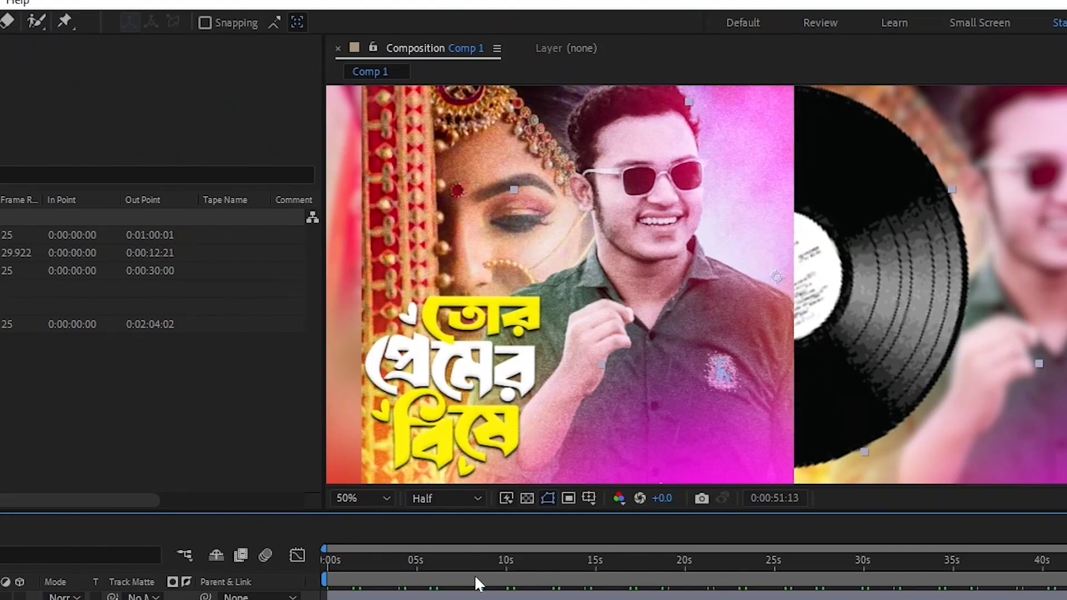
{"action": "key", "text": "comma"}
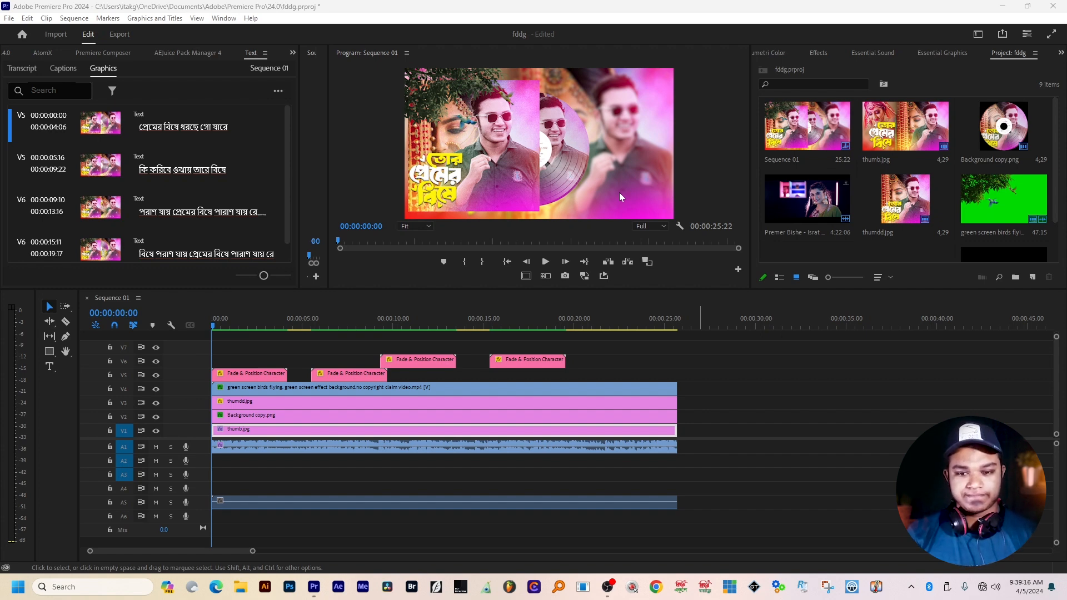
Step: Play the finished lyric video sequence from its start and examine it in full screen
{"action": "left_click", "coordinate": [339, 347]}
{"action": "key", "text": "space"}
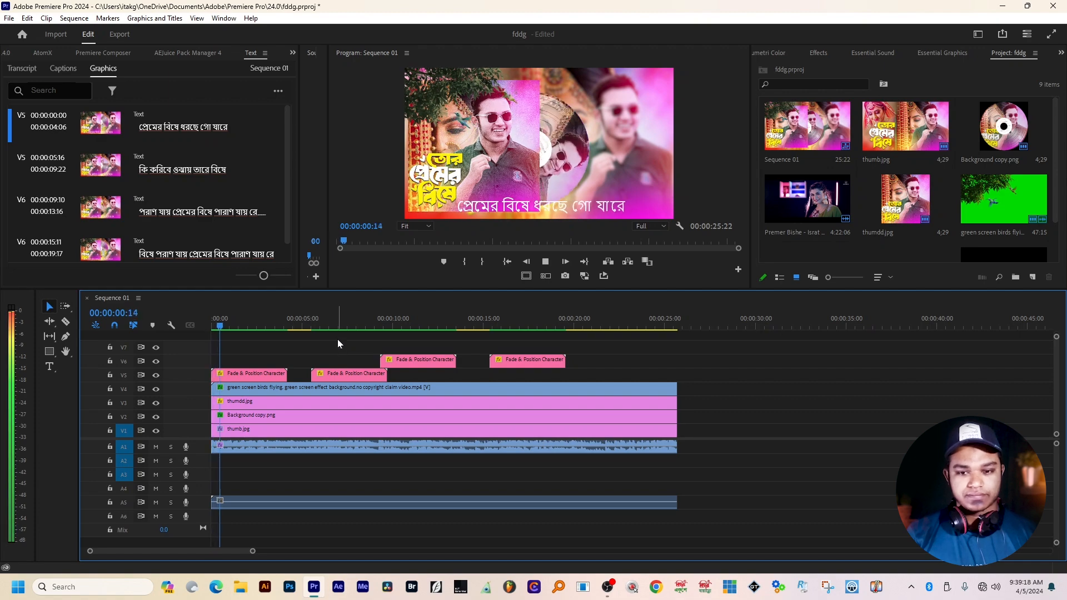
{"action": "key", "text": "ctrl+grave"}
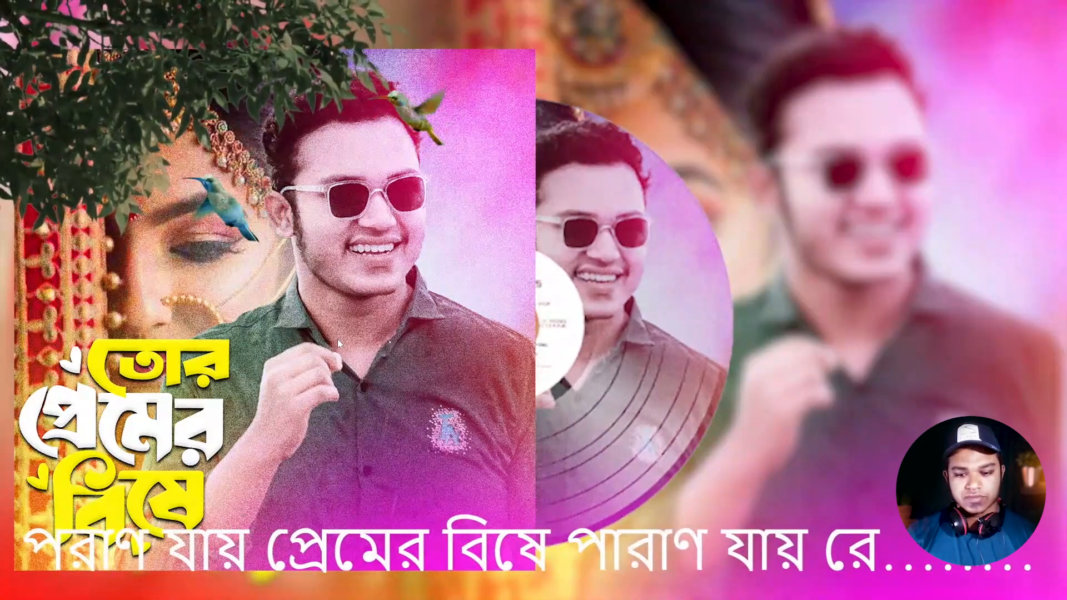
{"action": "key", "text": "Escape"}
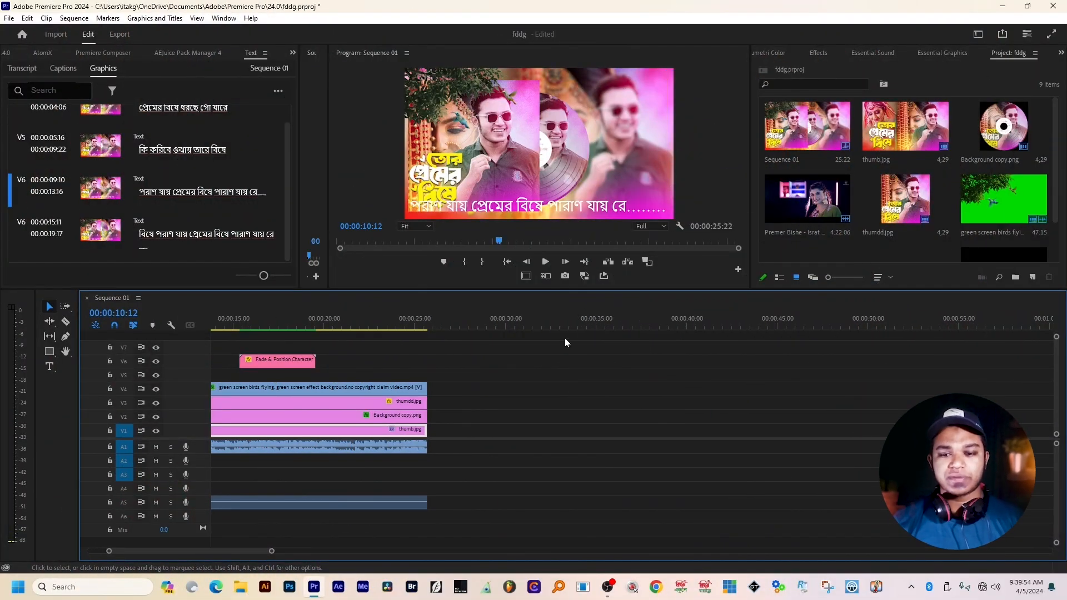
Step: Move the song's audio clip on A1 to start at 00:00:33:00 and mark the sequence In point there
{"action": "mouse_move", "coordinate": [566, 325]}
{"action": "left_mouse_down"}
{"action": "mouse_move", "coordinate": [590, 324]}
{"action": "mouse_move", "coordinate": [558, 325]}
{"action": "left_mouse_up"}
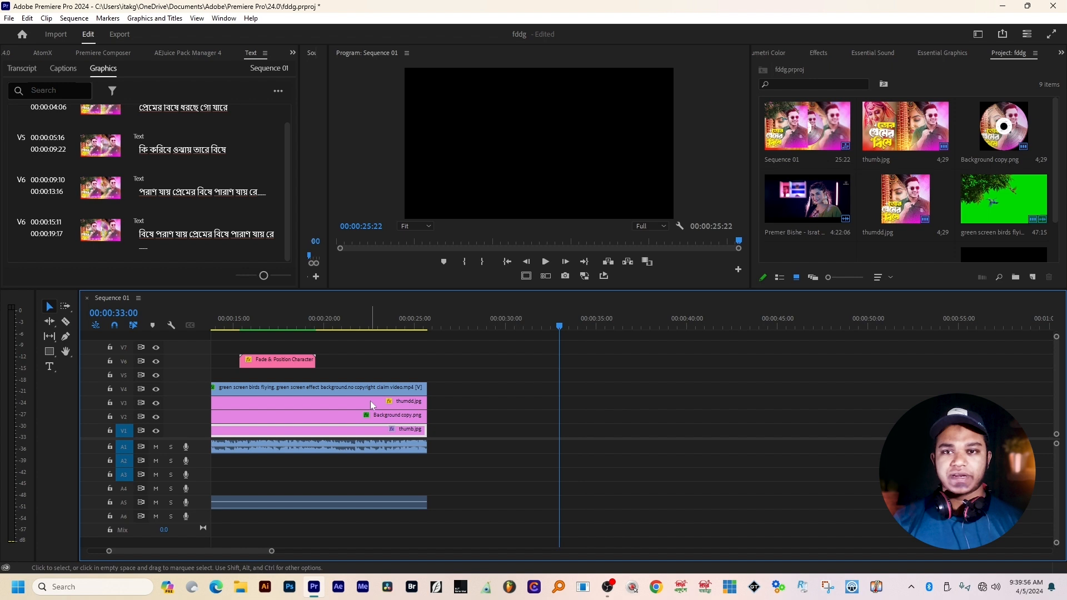
{"action": "left_click", "coordinate": [311, 449]}
{"action": "left_click_drag", "start_coordinate": [324, 451], "coordinate": [672, 449]}
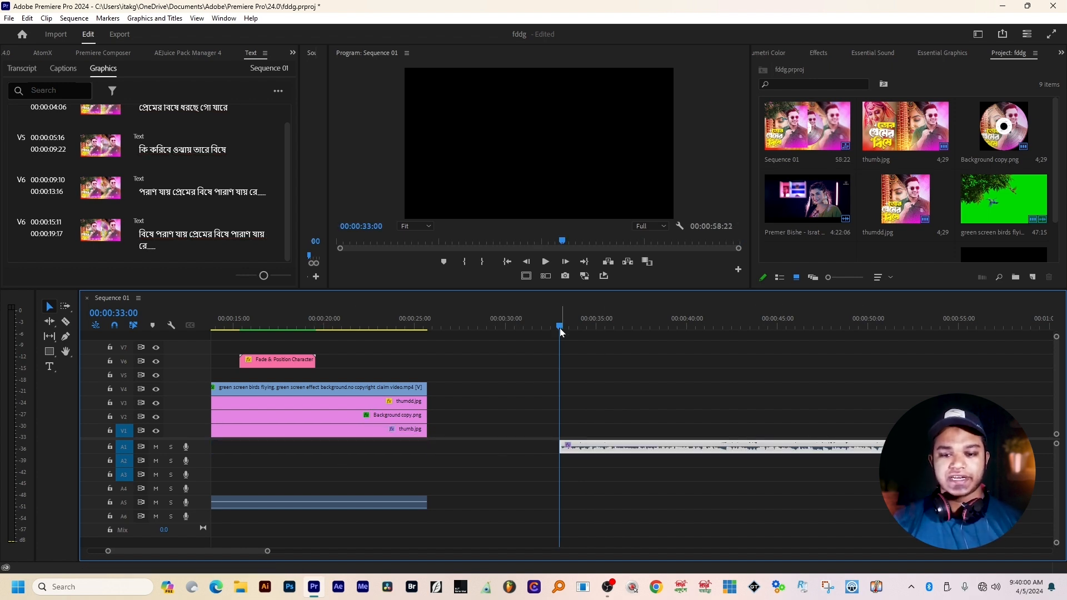
{"action": "left_click_drag", "start_coordinate": [559, 326], "coordinate": [584, 328]}
{"action": "key", "text": "i"}
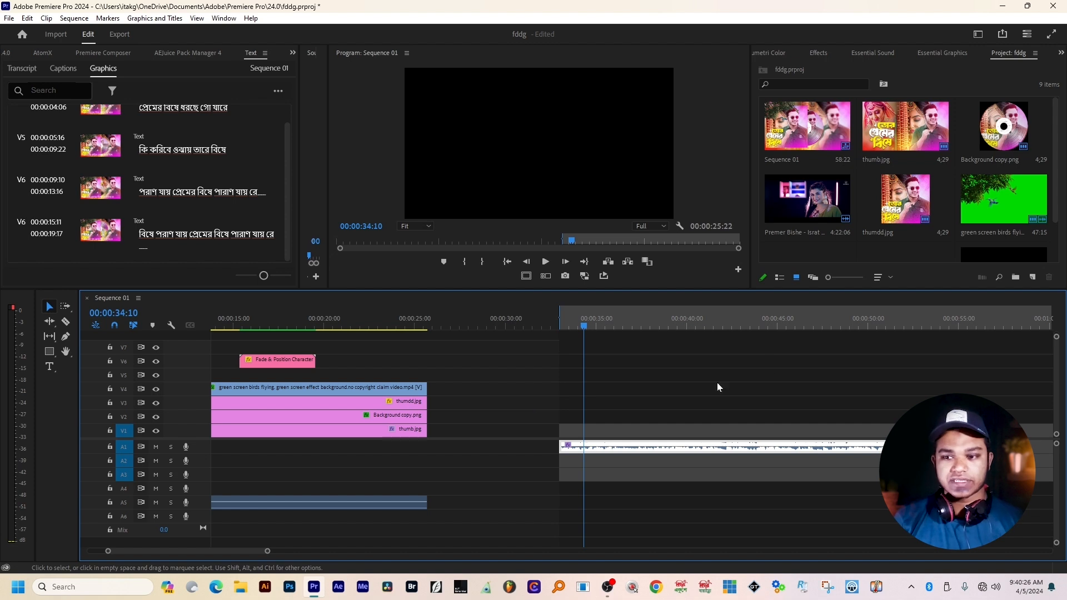
Step: Open Background copy.png in the Source Monitor and resize that monitor so the record image and the program view both show
{"action": "left_click", "coordinate": [1002, 149]}
{"action": "double_click", "coordinate": [1004, 142]}
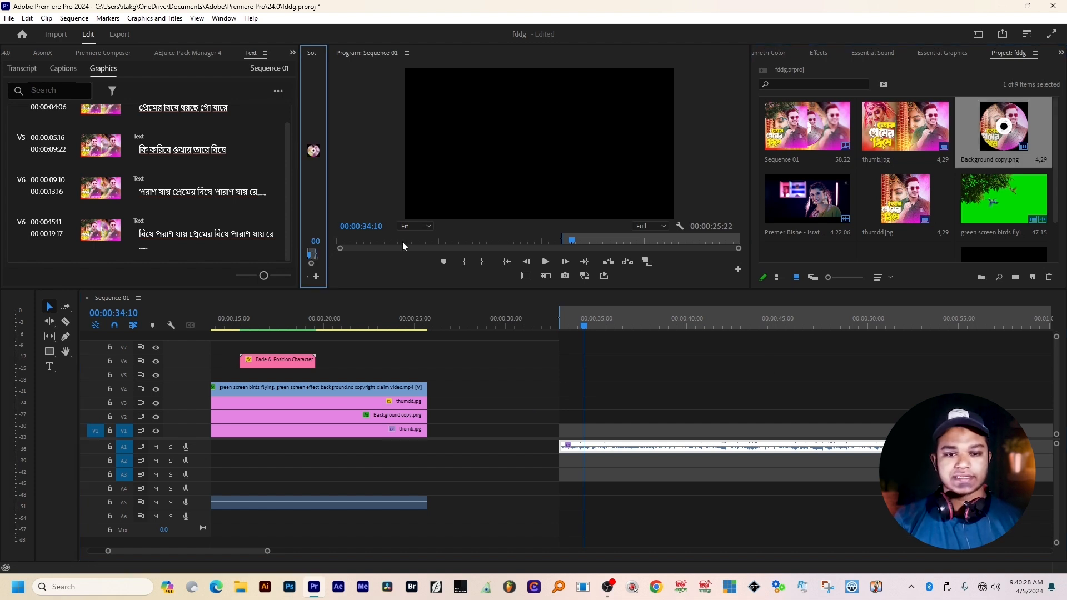
{"action": "left_click_drag", "start_coordinate": [329, 159], "coordinate": [605, 161]}
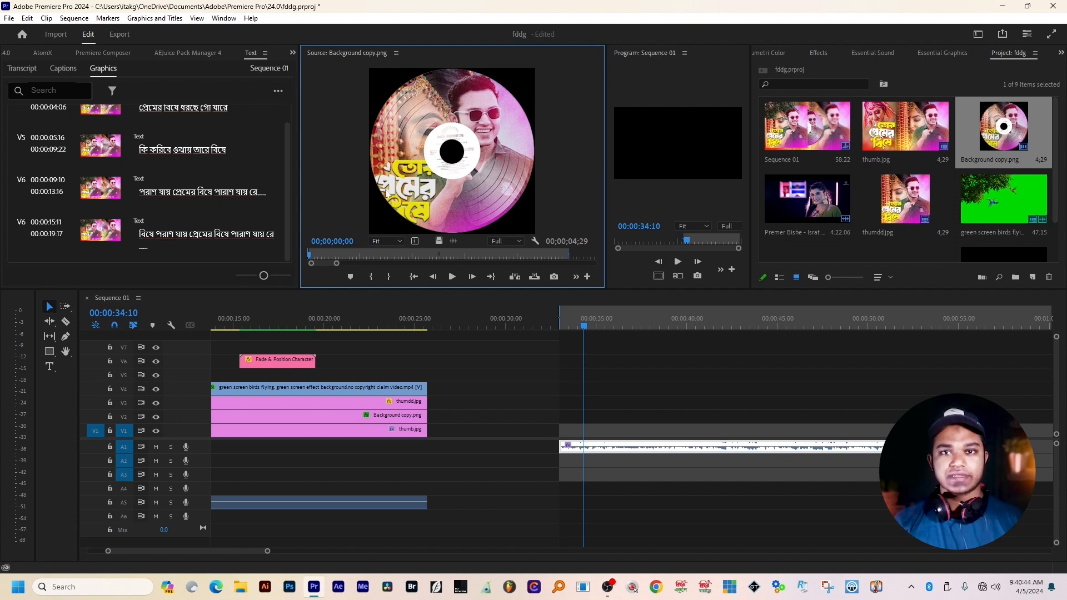
{"action": "left_click_drag", "start_coordinate": [603, 176], "coordinate": [454, 178]}
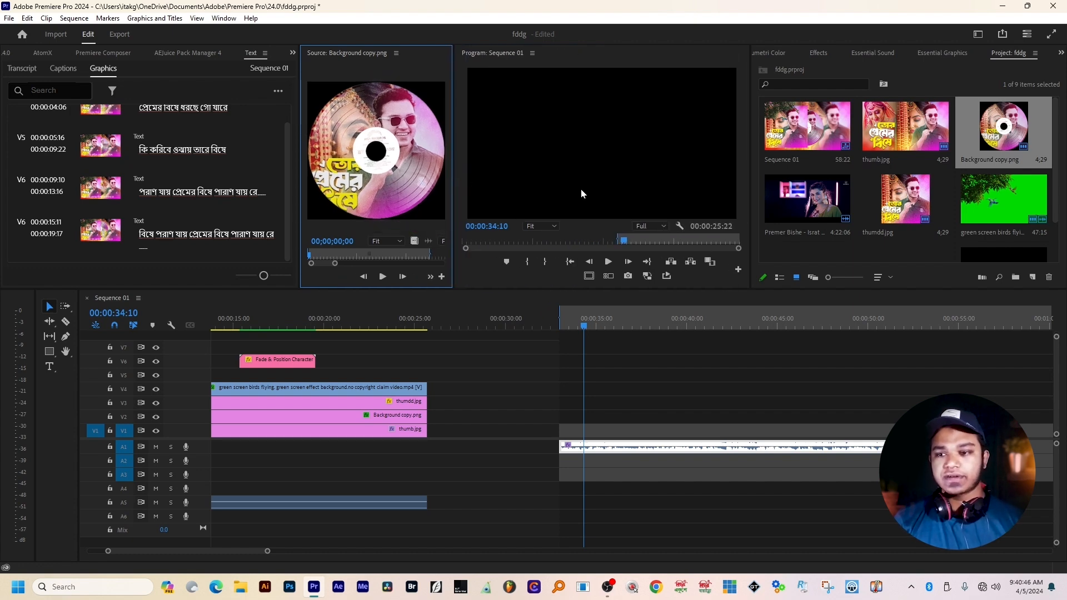
Step: Place thumb.jpg on V1 at 00:00:33:00 above the moved audio and extend it to the end of the audio clip
{"action": "left_click", "coordinate": [905, 142]}
{"action": "left_click_drag", "start_coordinate": [904, 139], "coordinate": [559, 439]}
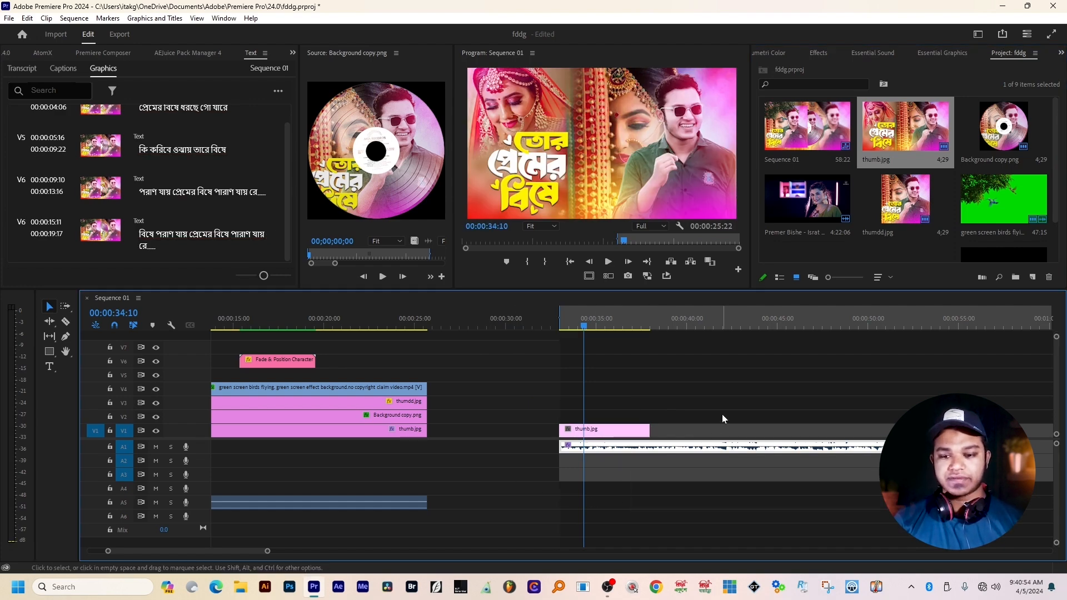
{"action": "scroll", "coordinate": [597, 463], "scroll_direction": "right", "scroll_amount": 5}
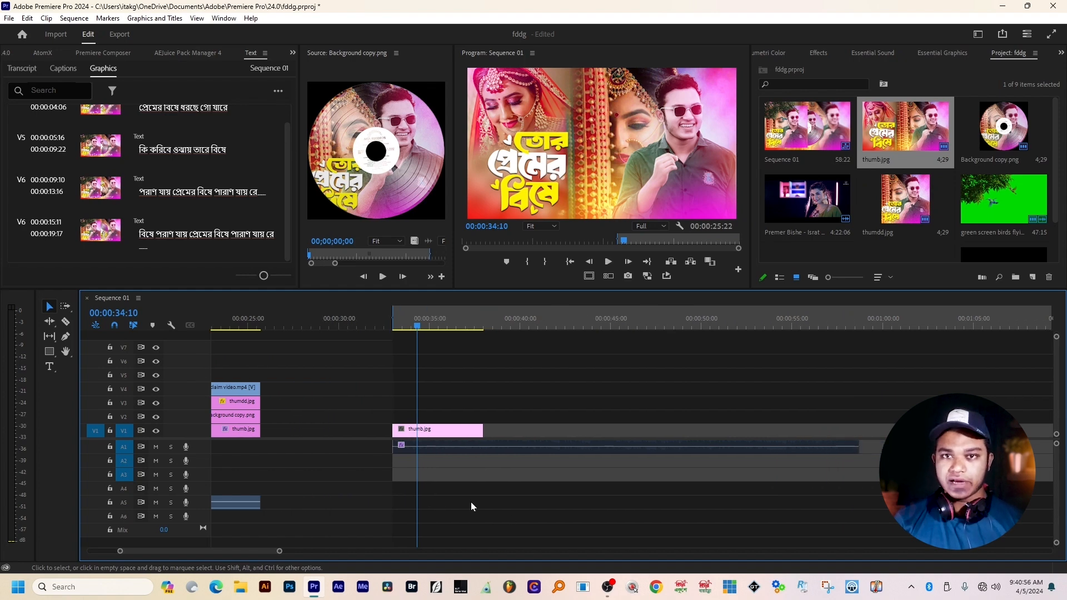
{"action": "scroll", "coordinate": [471, 506], "scroll_direction": "right", "scroll_amount": 4}
{"action": "left_click_drag", "start_coordinate": [366, 431], "coordinate": [743, 433]}
Step: Place Background copy.png on V2 at the start of thumb.jpg and extend it to the same end point
{"action": "left_click_drag", "start_coordinate": [336, 326], "coordinate": [470, 306]}
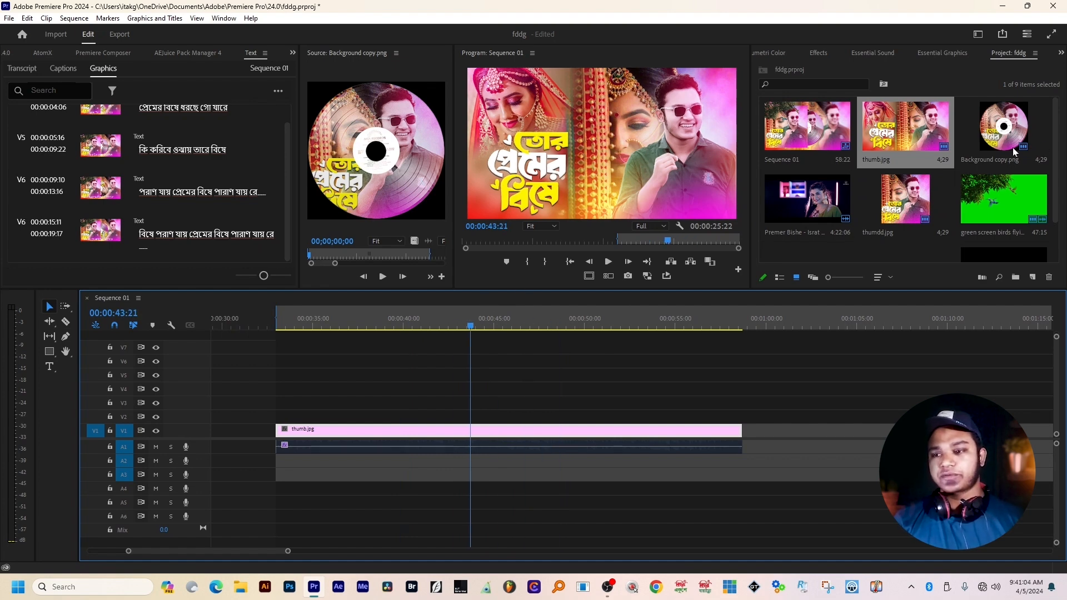
{"action": "left_click_drag", "start_coordinate": [1014, 151], "coordinate": [284, 418]}
{"action": "left_click_drag", "start_coordinate": [365, 418], "coordinate": [741, 424]}
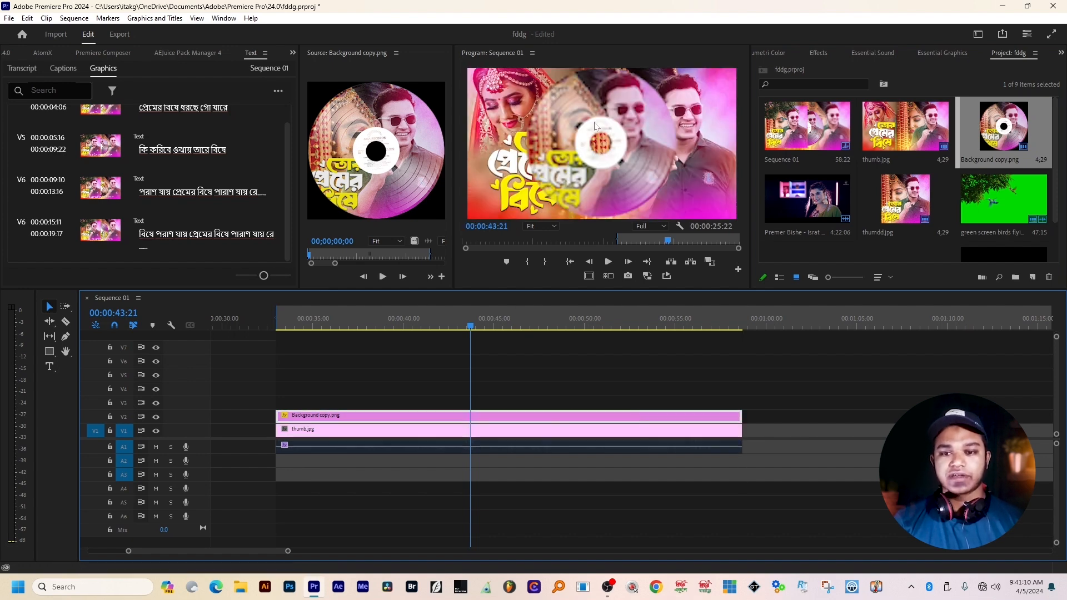
Step: Scale the record image down to about 225, position it at about 773.6, 547.9, and play the sequence to check it
{"action": "left_click", "coordinate": [615, 161]}
{"action": "left_click", "coordinate": [631, 173]}
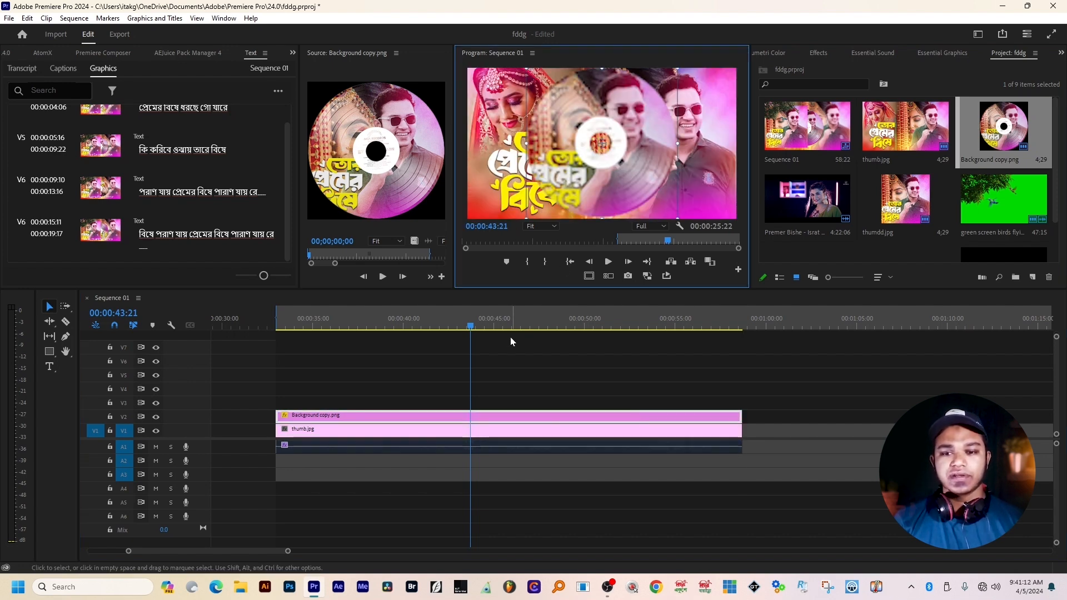
{"action": "left_click_drag", "start_coordinate": [677, 144], "coordinate": [592, 155]}
{"action": "left_click", "coordinate": [531, 364]}
{"action": "left_click", "coordinate": [609, 136]}
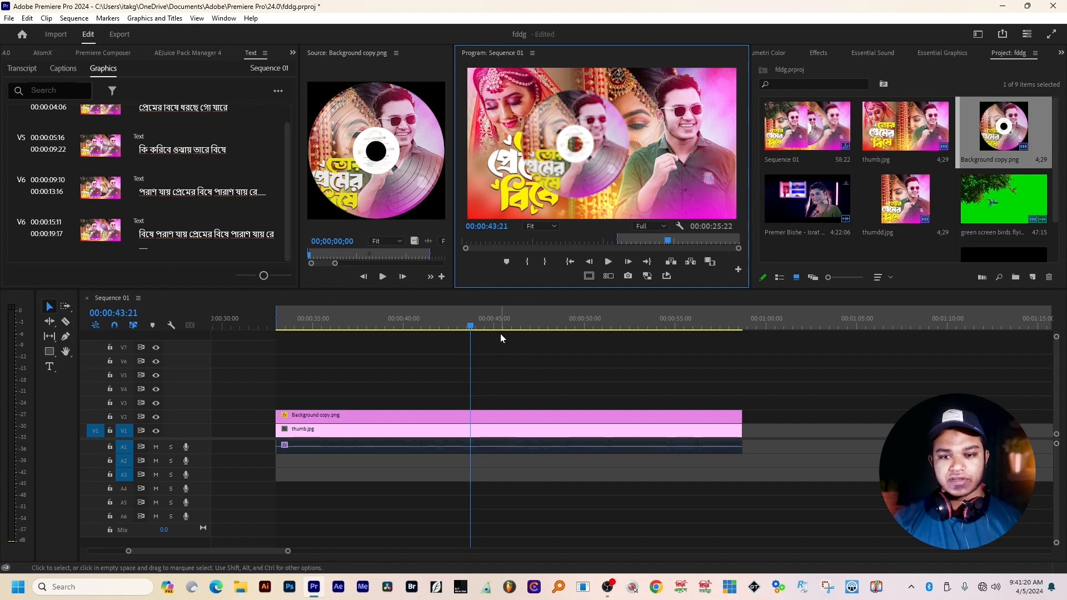
{"action": "mouse_move", "coordinate": [522, 322]}
{"action": "left_mouse_down"}
{"action": "mouse_move", "coordinate": [625, 328]}
{"action": "mouse_move", "coordinate": [526, 325]}
{"action": "left_mouse_up"}
{"action": "left_click", "coordinate": [594, 120]}
{"action": "key", "text": "space"}
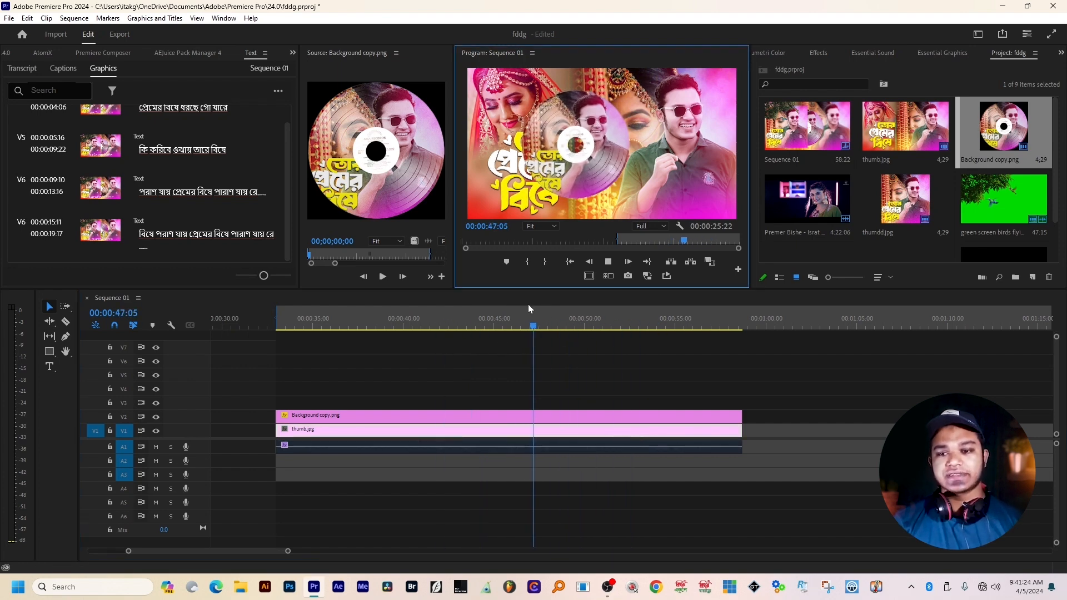
Step: Set the Program Monitor's paused resolution to Full and move the playhead to 00:00:42:09
{"action": "left_click", "coordinate": [679, 226]}
{"action": "mouse_move", "coordinate": [728, 237]}
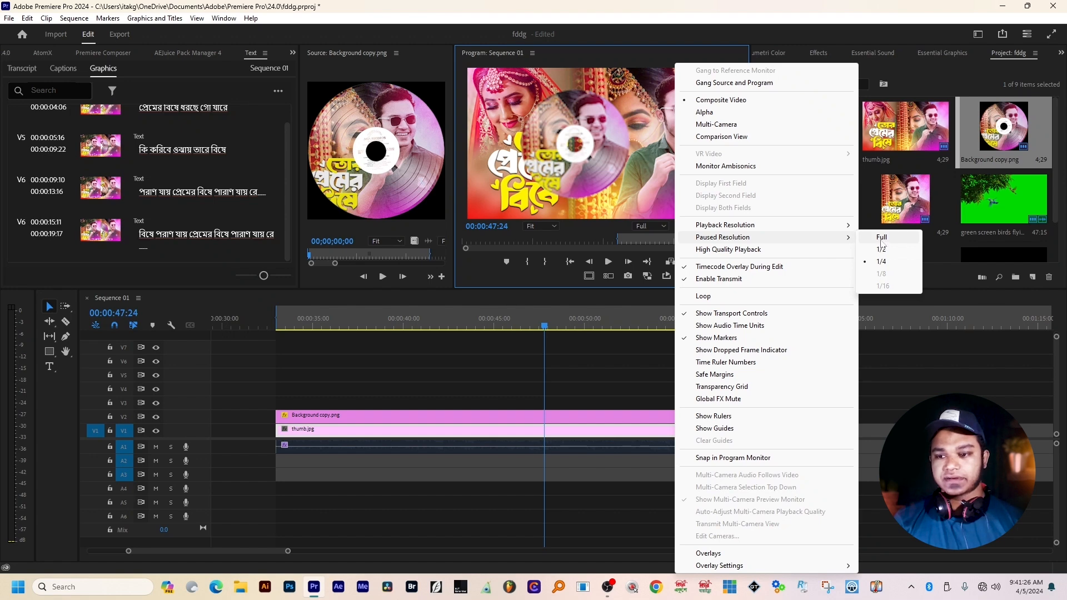
{"action": "left_click", "coordinate": [881, 238]}
{"action": "left_click_drag", "start_coordinate": [429, 330], "coordinate": [445, 330]}
{"action": "left_click", "coordinate": [521, 129]}
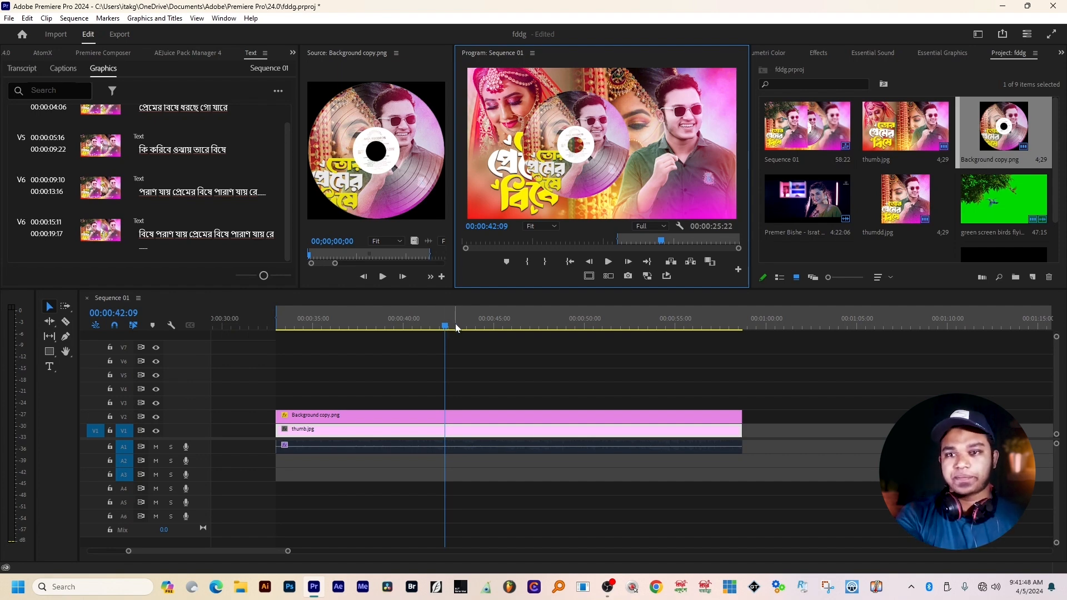
Step: Search the effects for "spin fx" and apply FI: Spin FX to the Background copy.png clip on V2
{"action": "left_click", "coordinate": [817, 52]}
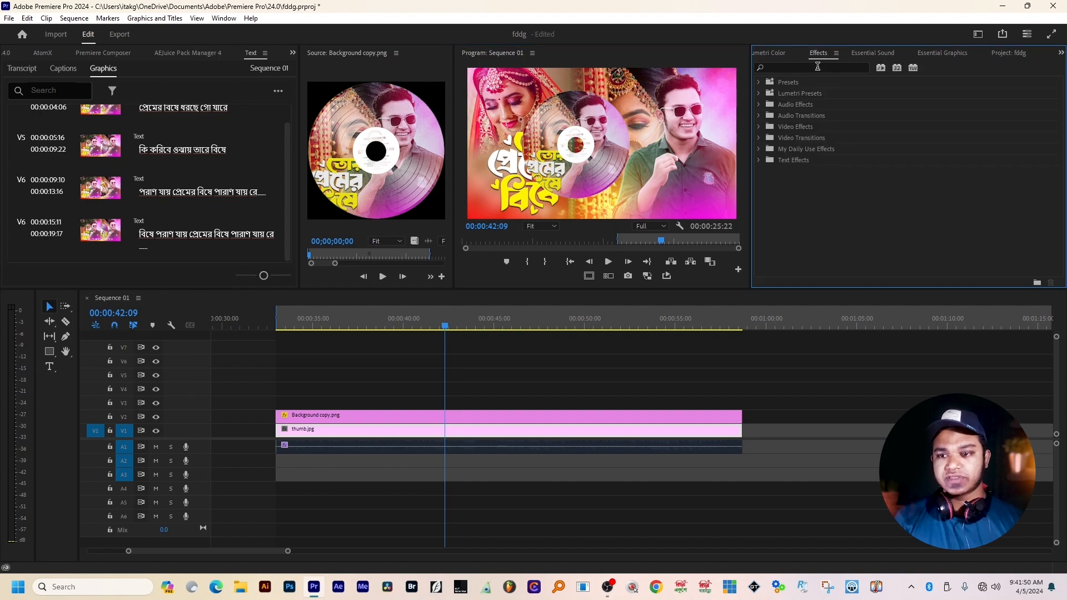
{"action": "left_click", "coordinate": [805, 68]}
{"action": "type", "text": "spin"}
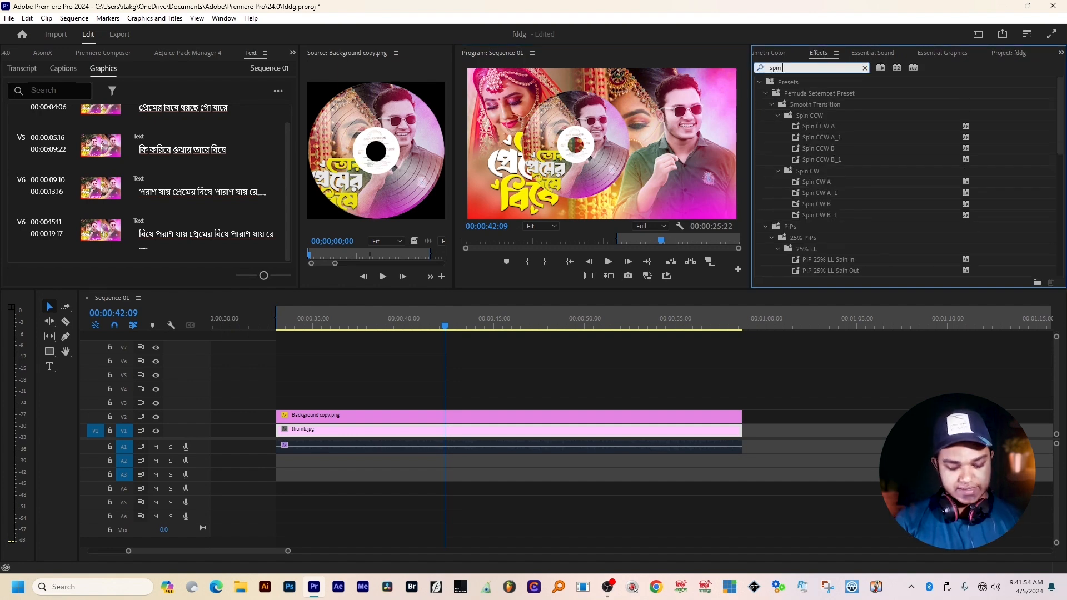
{"action": "type", "text": " sx"}
{"action": "key", "text": "BackSpace"}
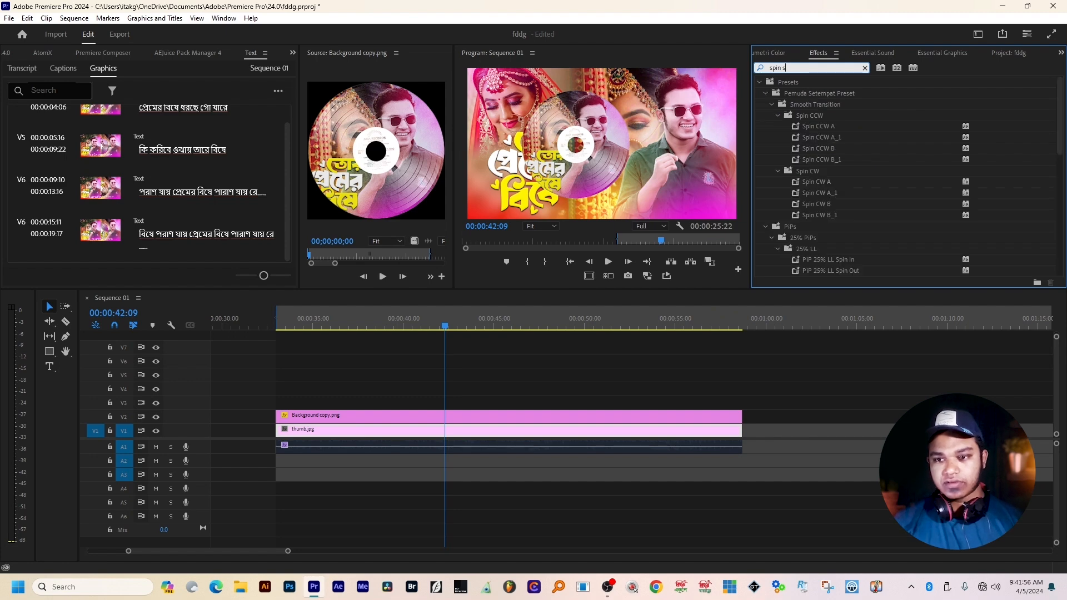
{"action": "type", "text": "fx"}
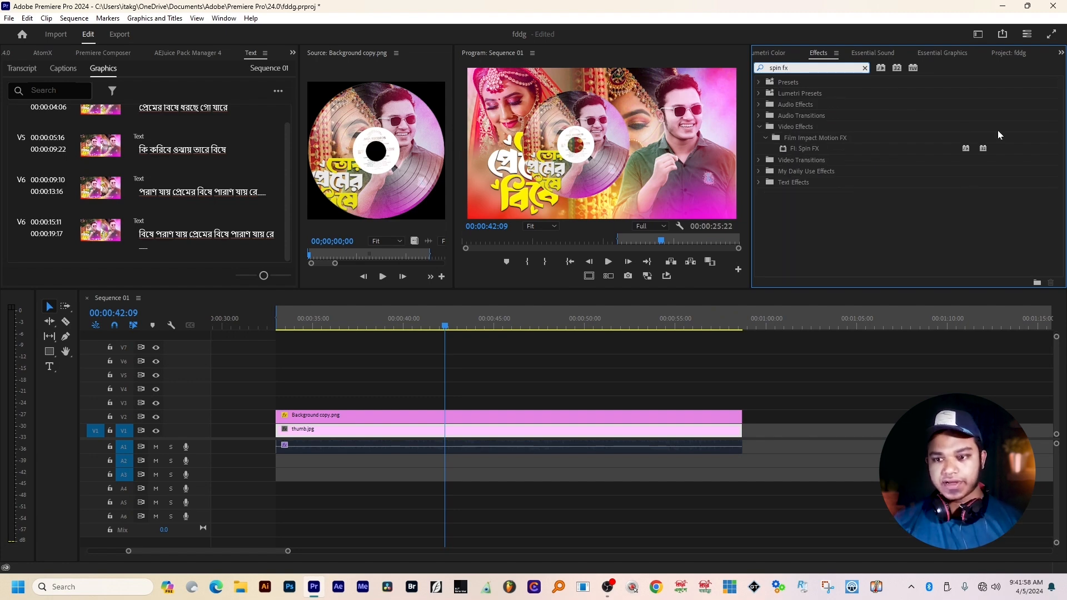
{"action": "left_click", "coordinate": [806, 151]}
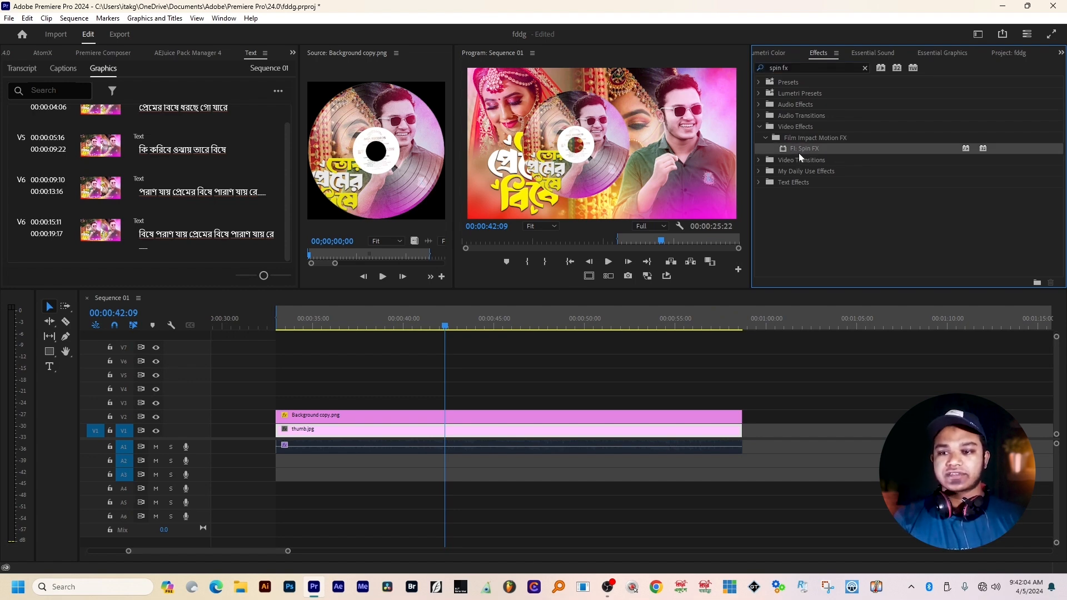
{"action": "left_click_drag", "start_coordinate": [430, 288], "coordinate": [377, 412]}
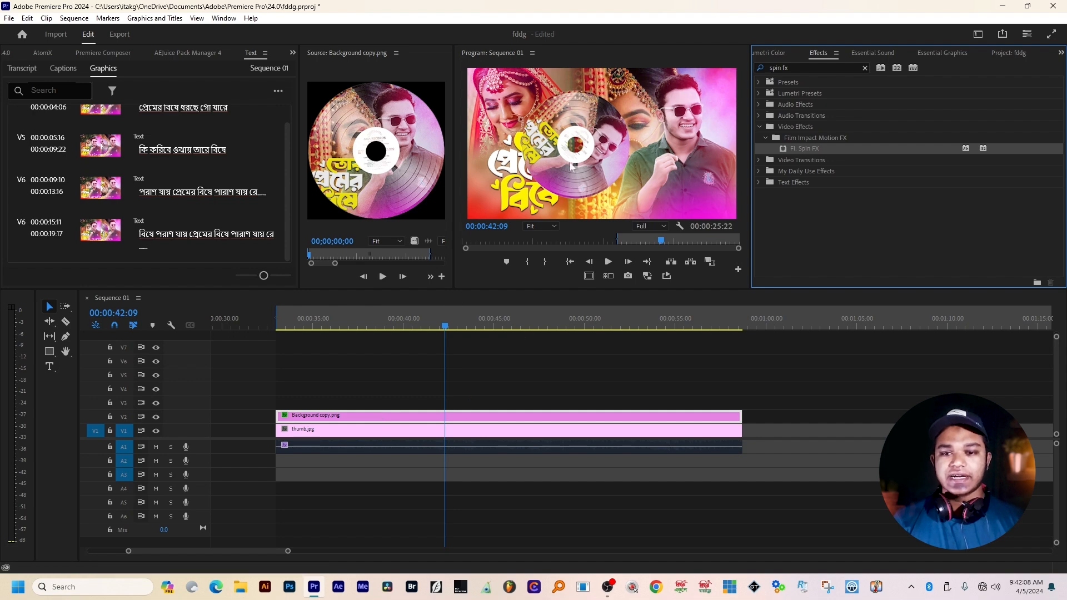
Step: Play the new section, including again from about 00:00:34:26, to check the rotation of the record image
{"action": "key", "text": "space"}
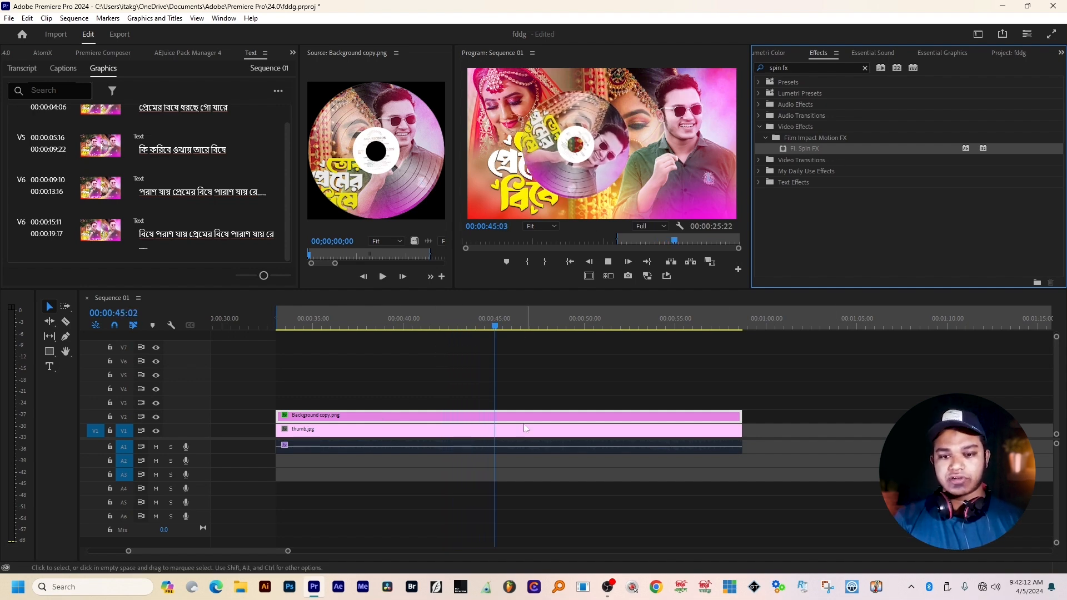
{"action": "left_click", "coordinate": [525, 325]}
{"action": "left_click_drag", "start_coordinate": [524, 325], "coordinate": [312, 318]}
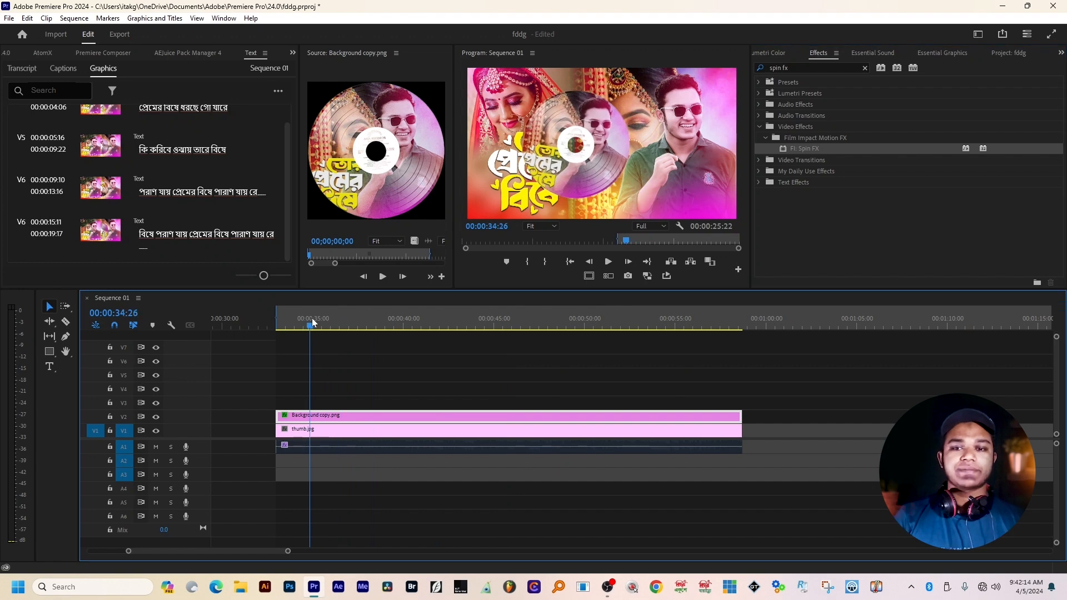
{"action": "key", "text": "space"}
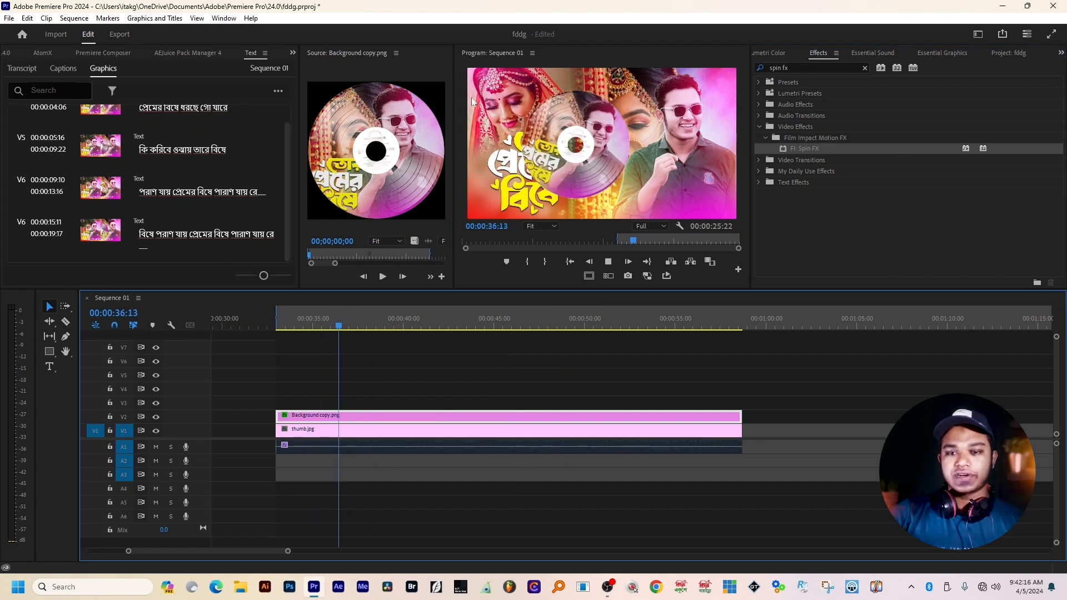
{"action": "key", "text": "space"}
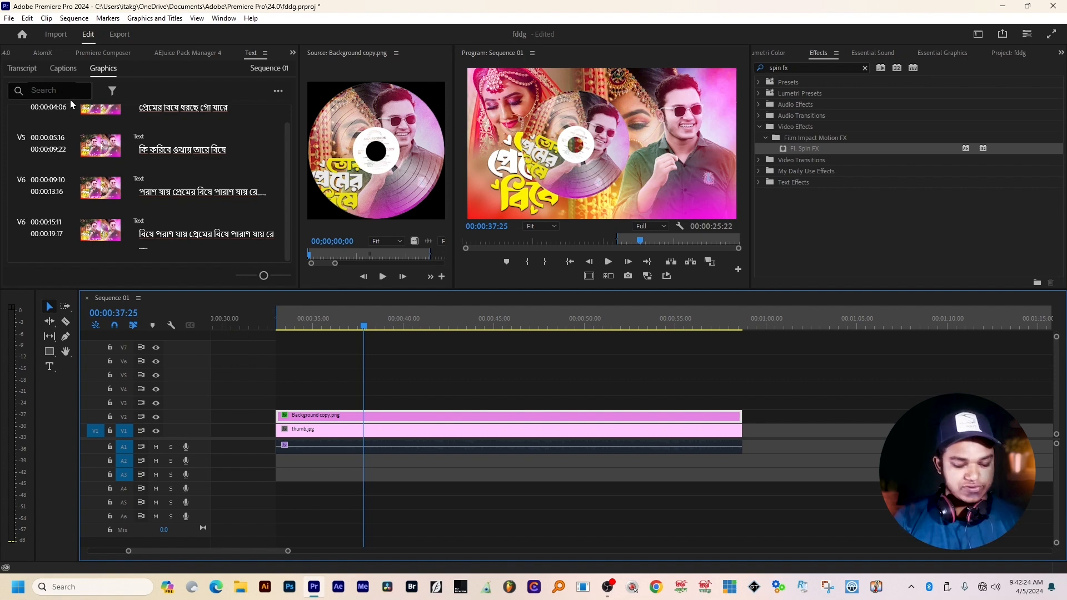
Step: Set the Background copy.png clip's opacity blend mode to Normal
{"action": "key", "text": "shift+5"}
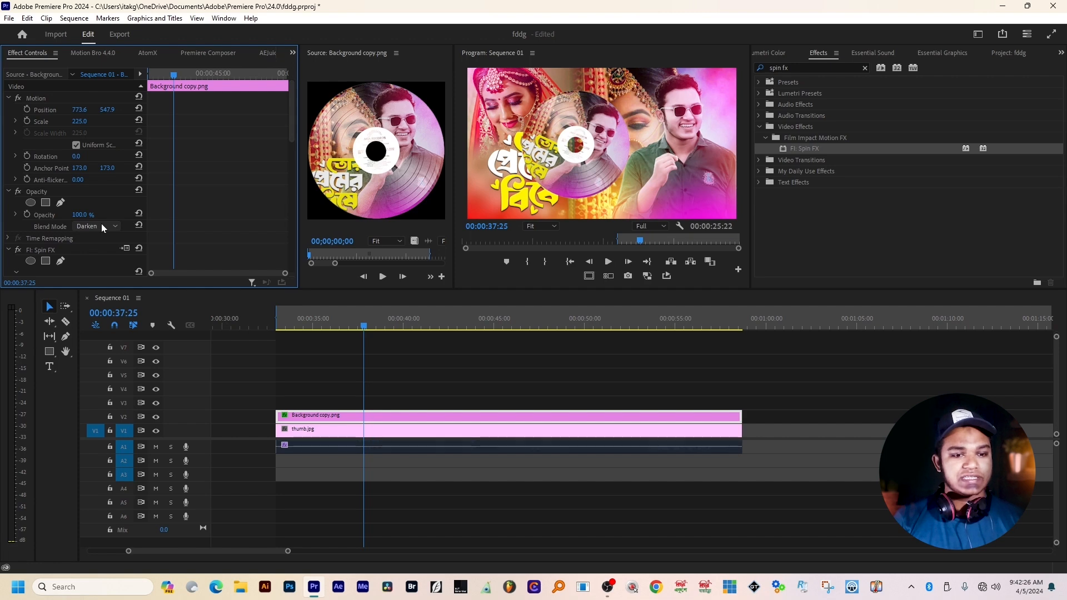
{"action": "scroll", "coordinate": [102, 224], "scroll_direction": "down", "scroll_amount": 2}
{"action": "left_click", "coordinate": [101, 226]}
{"action": "left_click", "coordinate": [105, 235]}
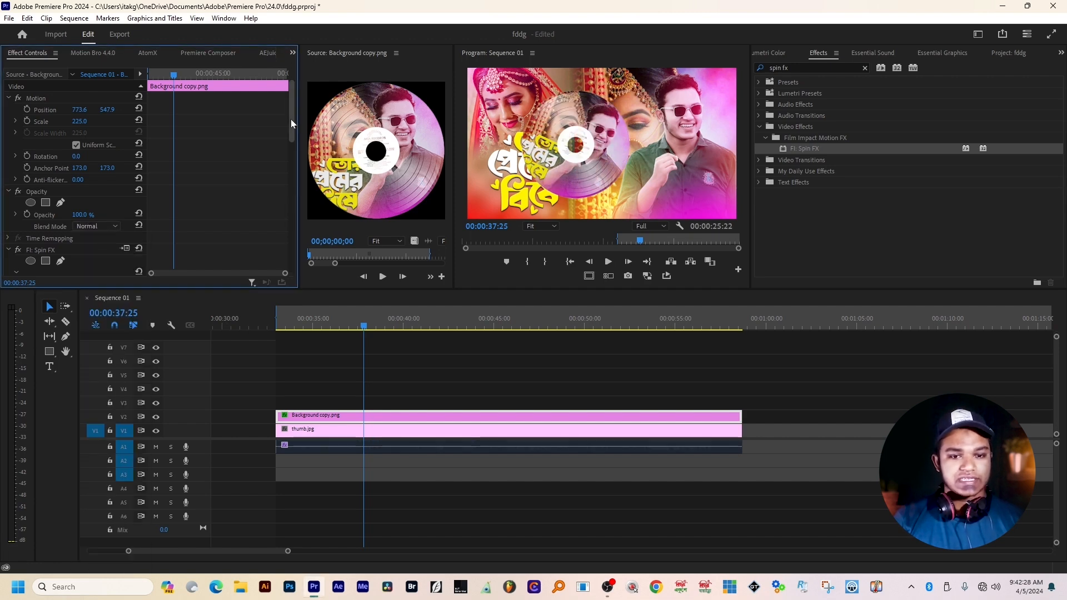
Step: Randomize the record clip's Spin FX settings with Surprise Me!
{"action": "left_click_drag", "start_coordinate": [292, 122], "coordinate": [288, 188]}
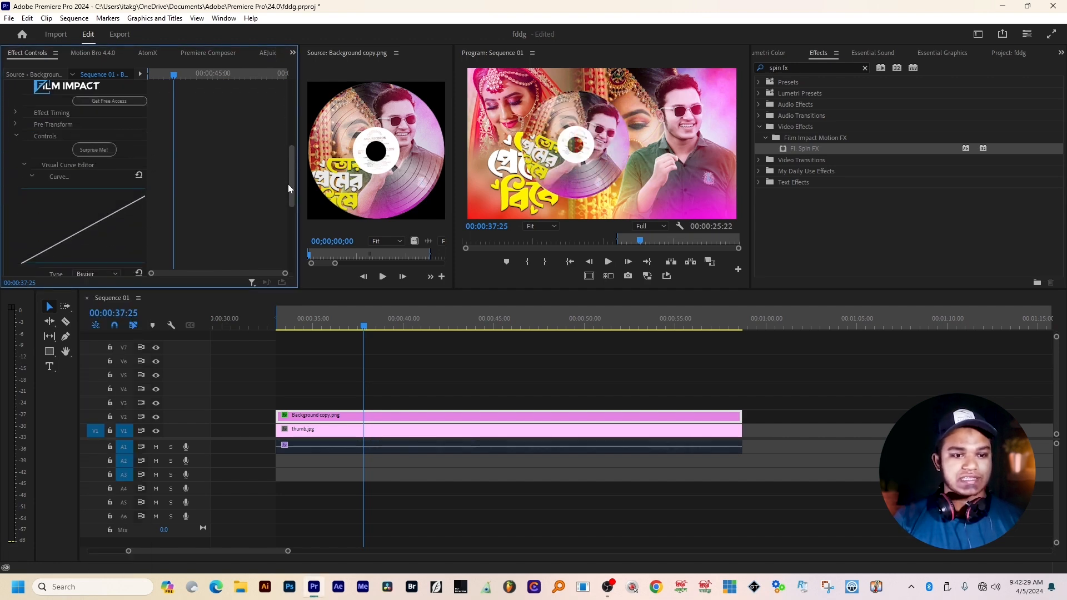
{"action": "left_click", "coordinate": [95, 150]}
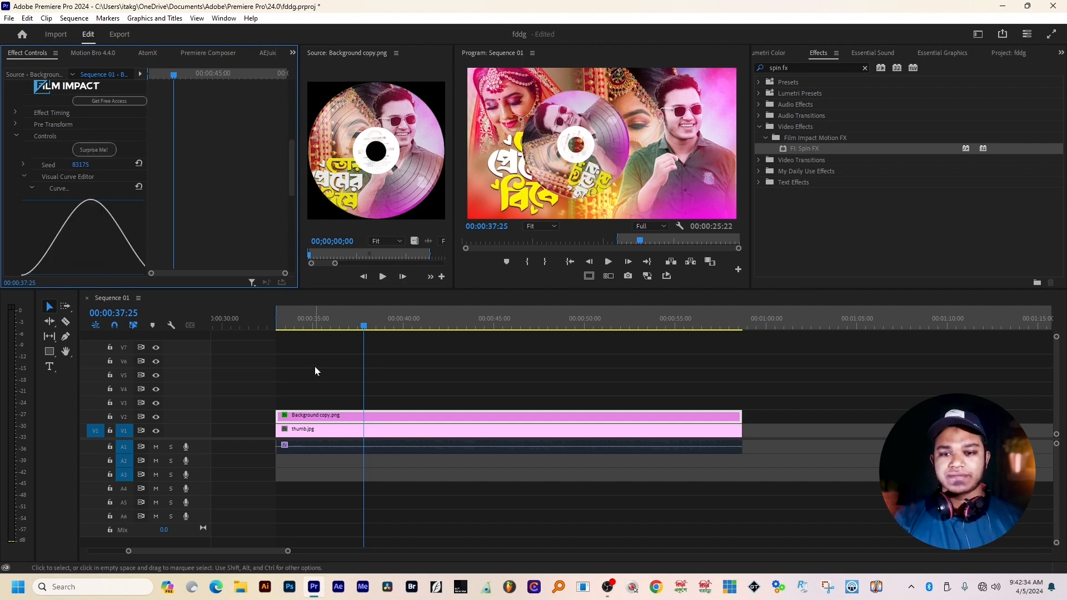
Step: Try out several random Spin FX variations on the record clip with Surprise Me! while the sequence plays
{"action": "key", "text": "space"}
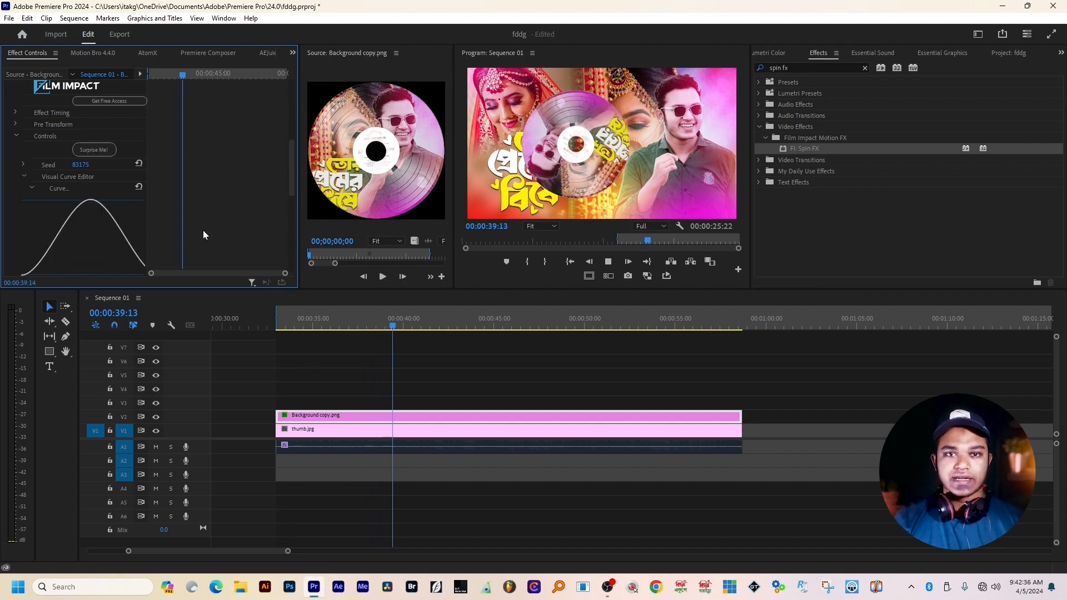
{"action": "key", "text": "space"}
{"action": "left_click", "coordinate": [104, 151]}
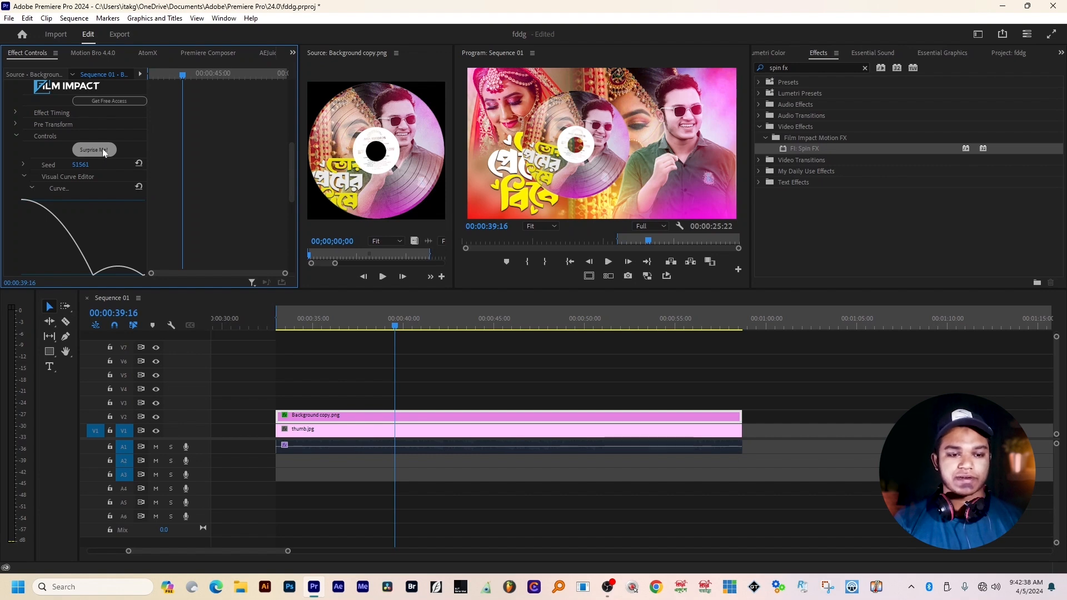
{"action": "left_click", "coordinate": [102, 149]}
{"action": "key", "text": "space"}
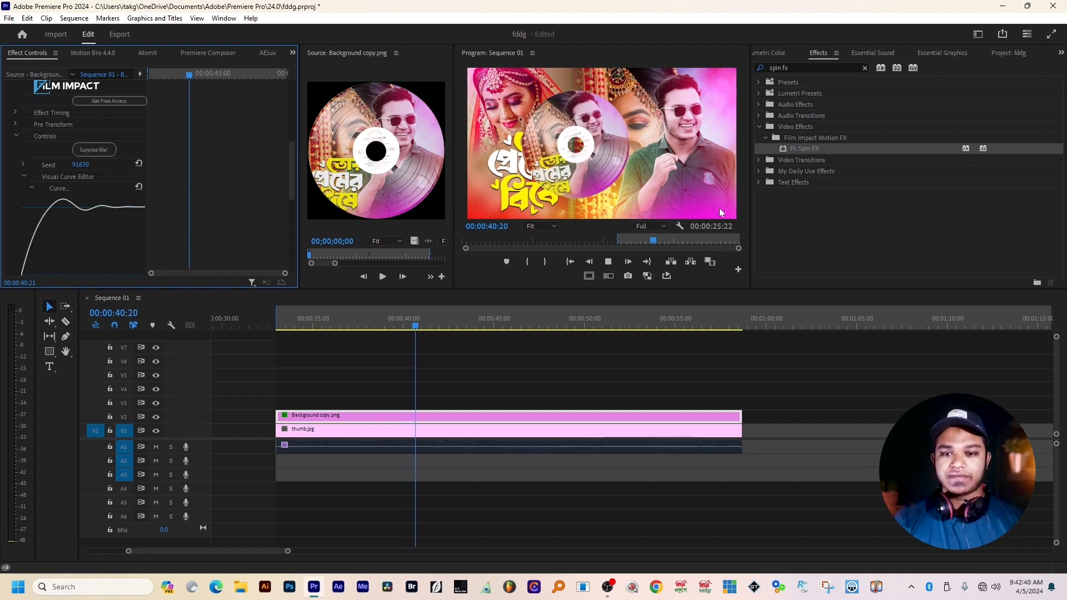
{"action": "left_click", "coordinate": [106, 150]}
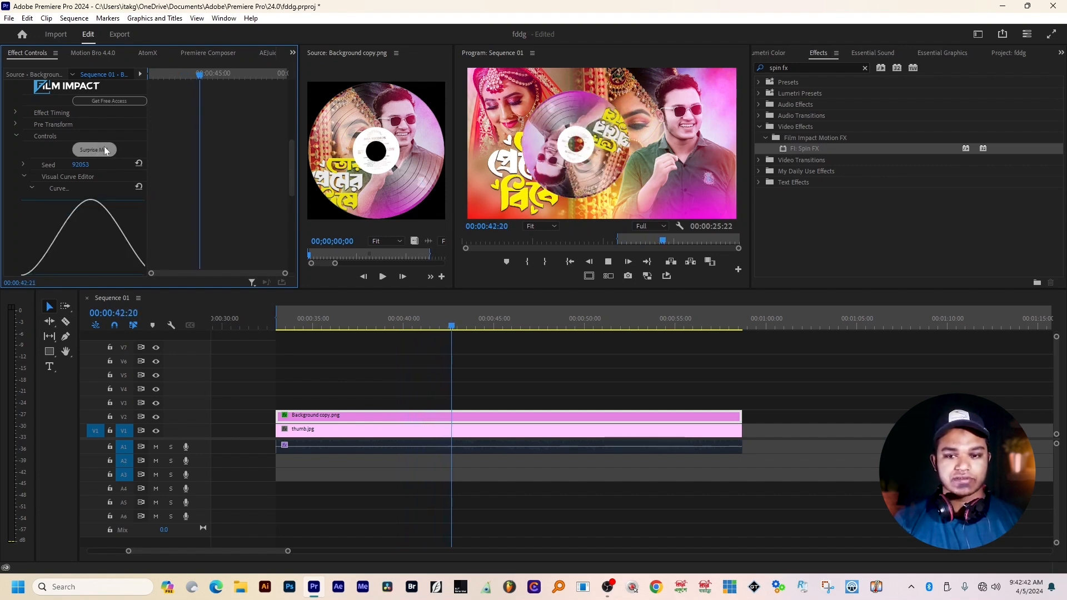
{"action": "left_click", "coordinate": [105, 150]}
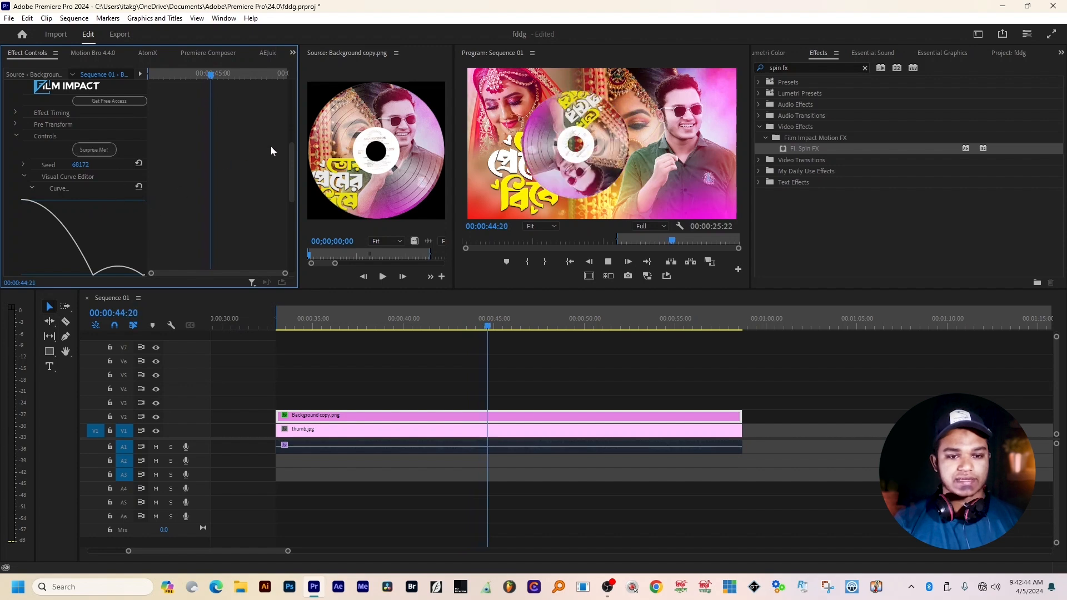
{"action": "left_click_drag", "start_coordinate": [291, 162], "coordinate": [292, 211]}
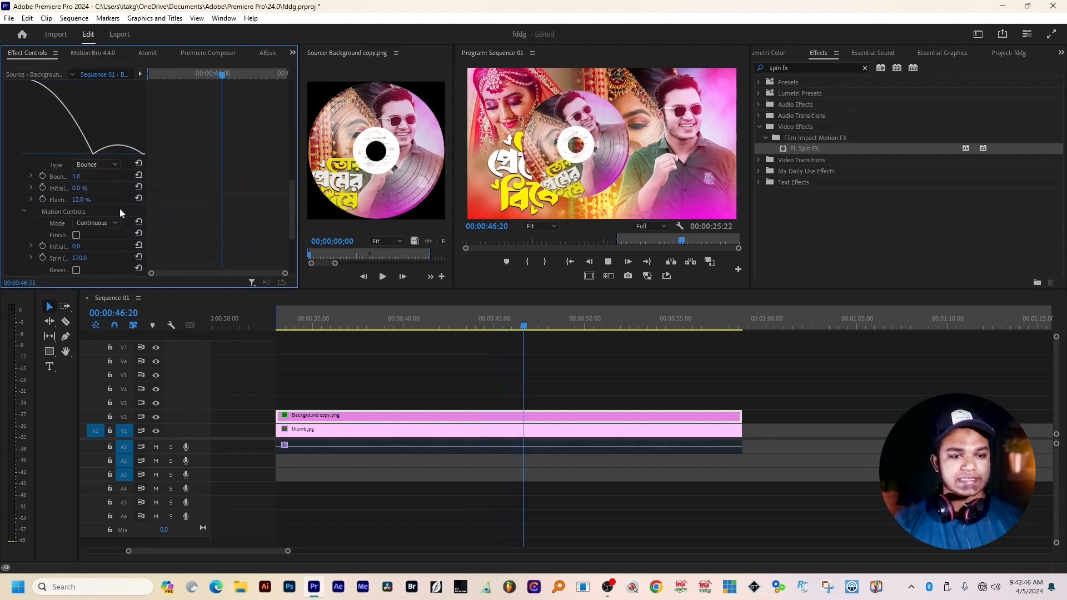
{"action": "scroll", "coordinate": [87, 167], "scroll_direction": "up", "scroll_amount": 3}
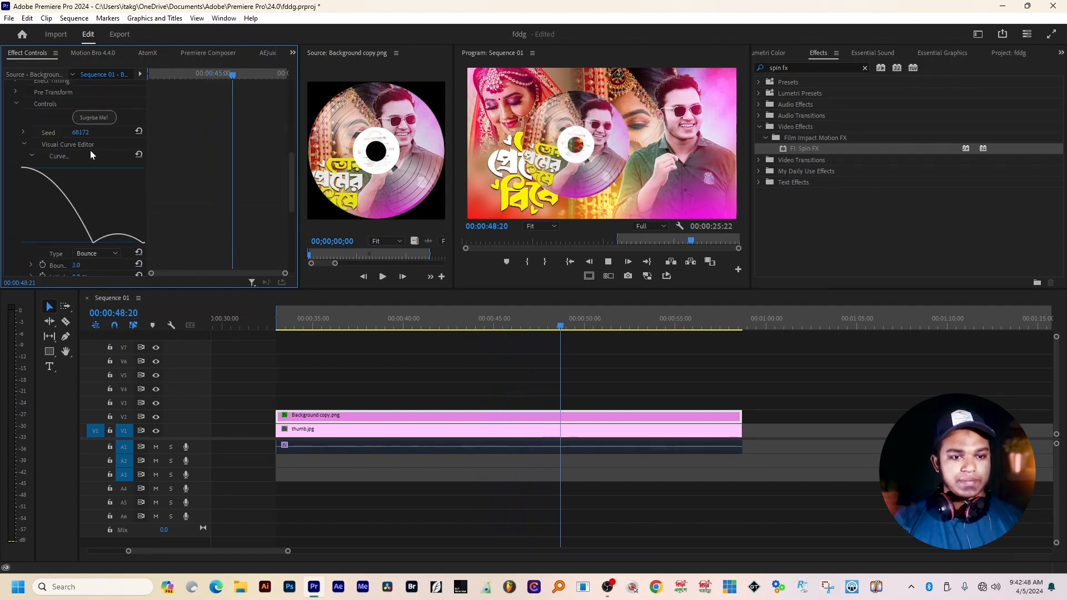
{"action": "left_click", "coordinate": [93, 115]}
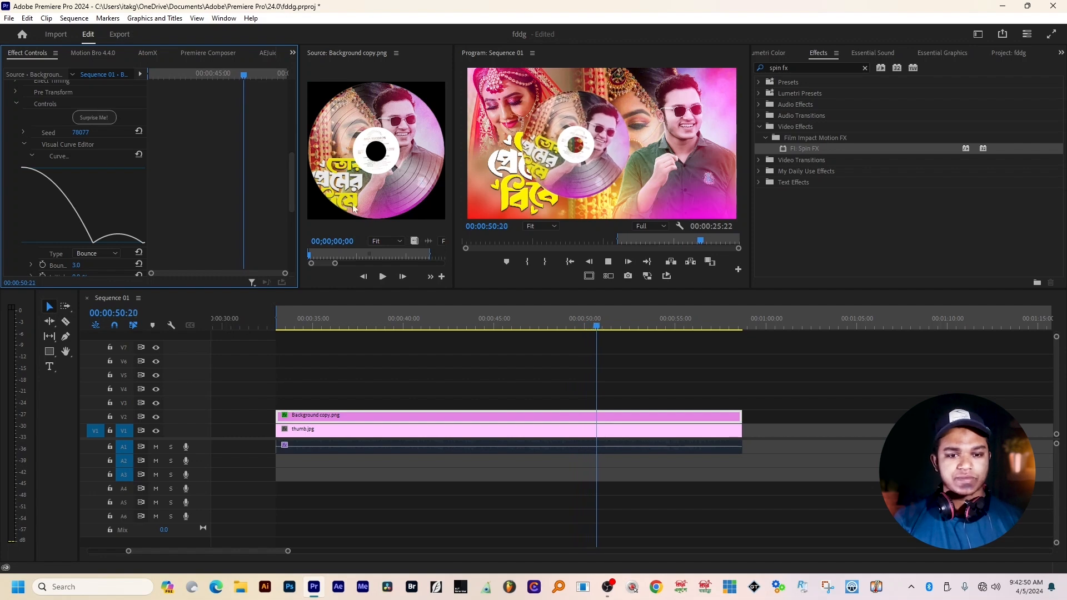
{"action": "left_click", "coordinate": [95, 117]}
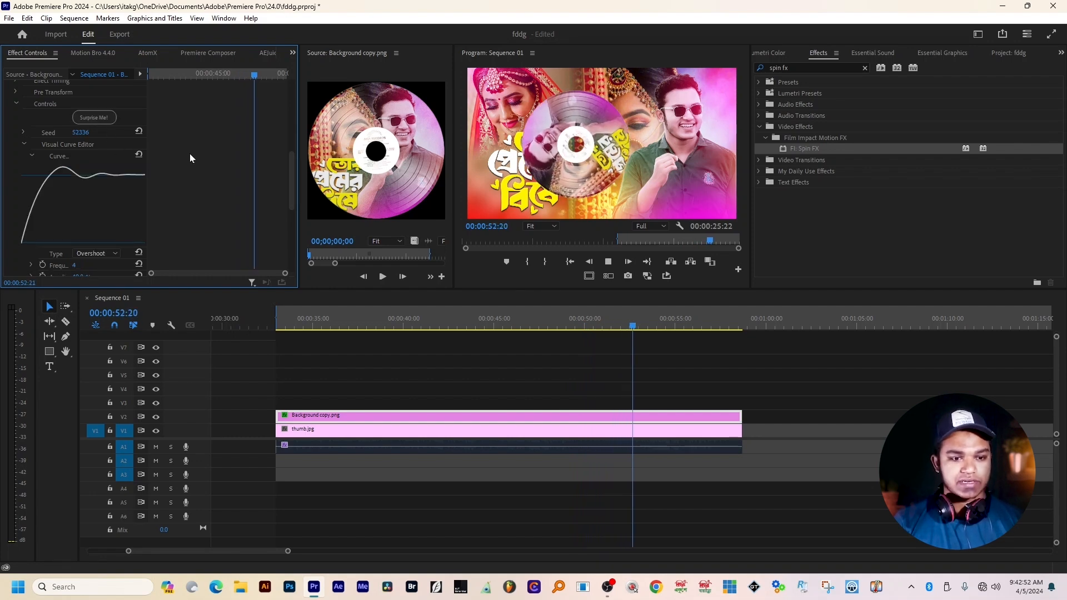
{"action": "left_click", "coordinate": [98, 119]}
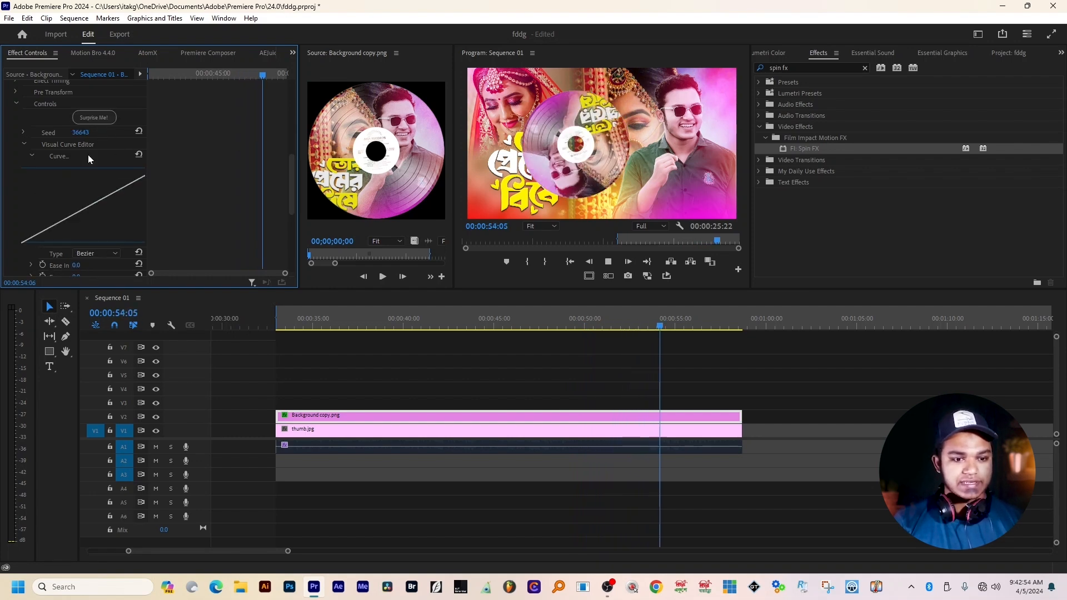
Step: Set the Spin FX curve type to Bounce and play from about 00:00:36:27 to check the rotation
{"action": "left_click", "coordinate": [96, 253]}
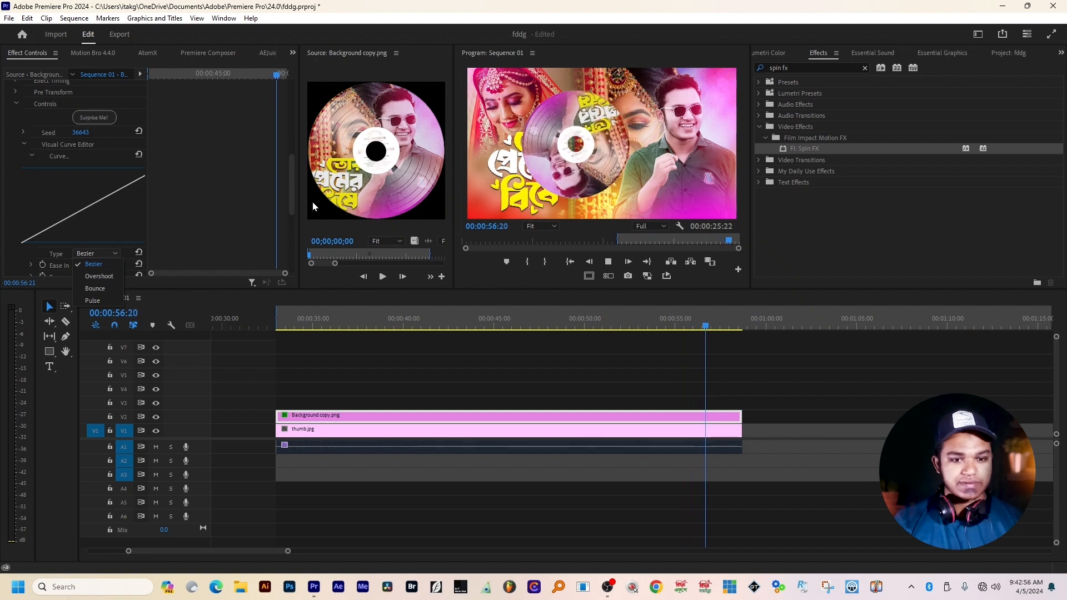
{"action": "left_click_drag", "start_coordinate": [291, 161], "coordinate": [296, 194]}
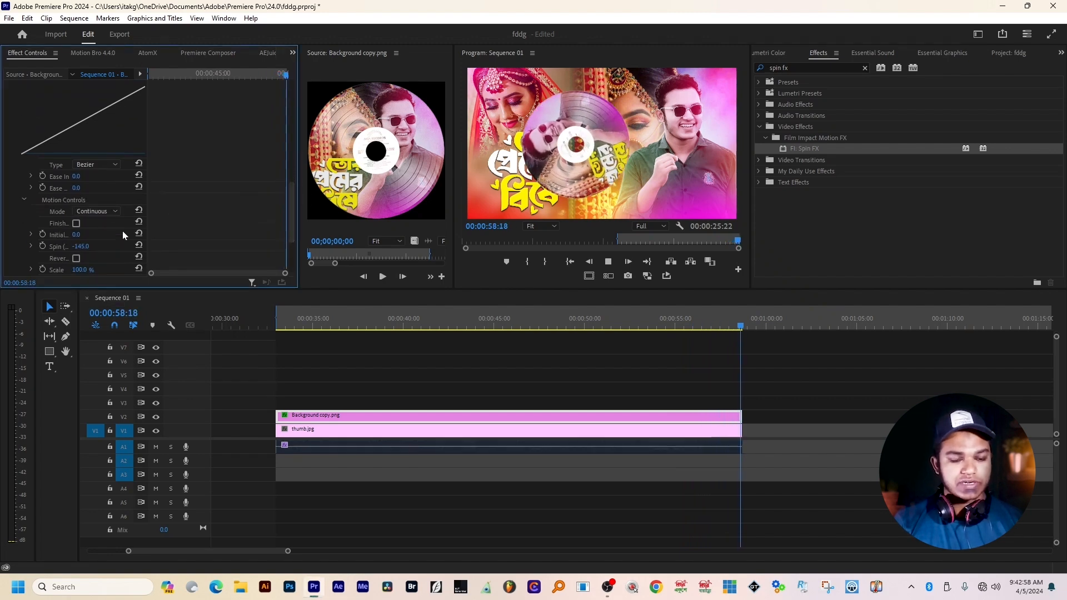
{"action": "left_click", "coordinate": [353, 326]}
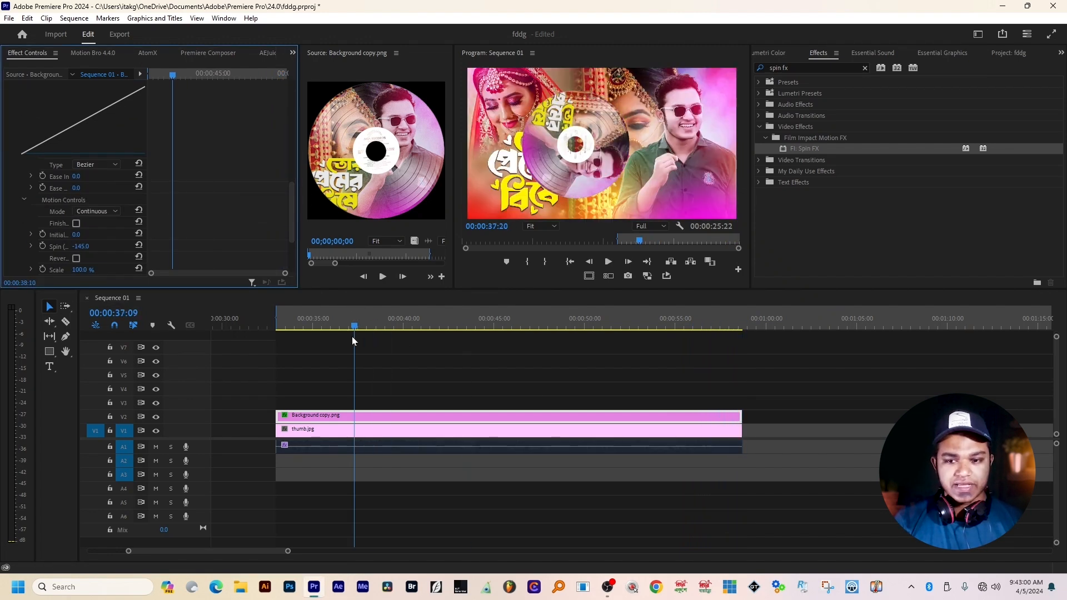
{"action": "left_click_drag", "start_coordinate": [351, 337], "coordinate": [347, 336]}
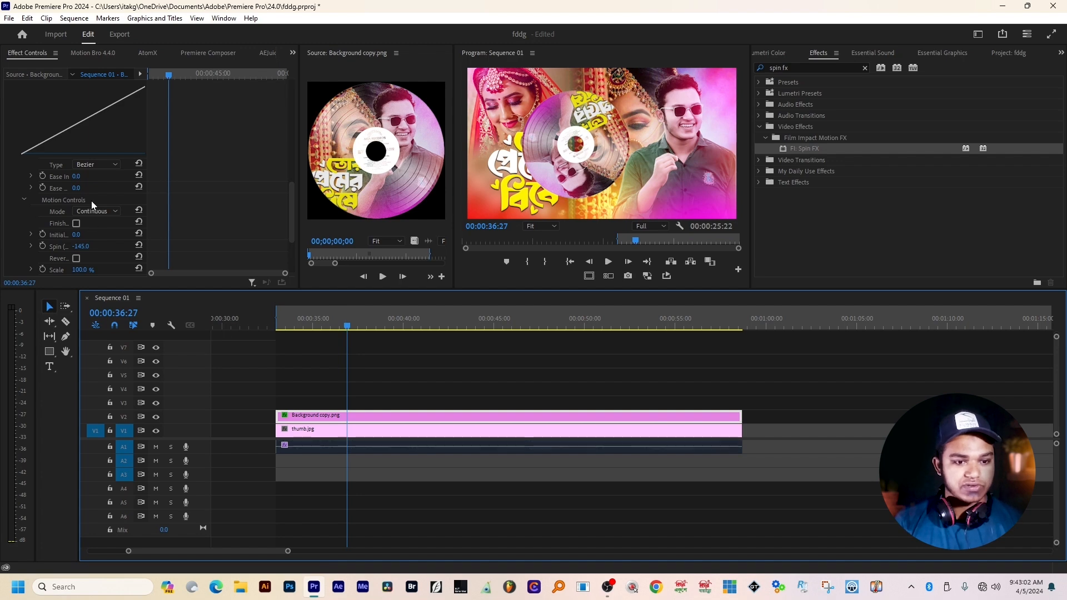
{"action": "left_click", "coordinate": [103, 165]}
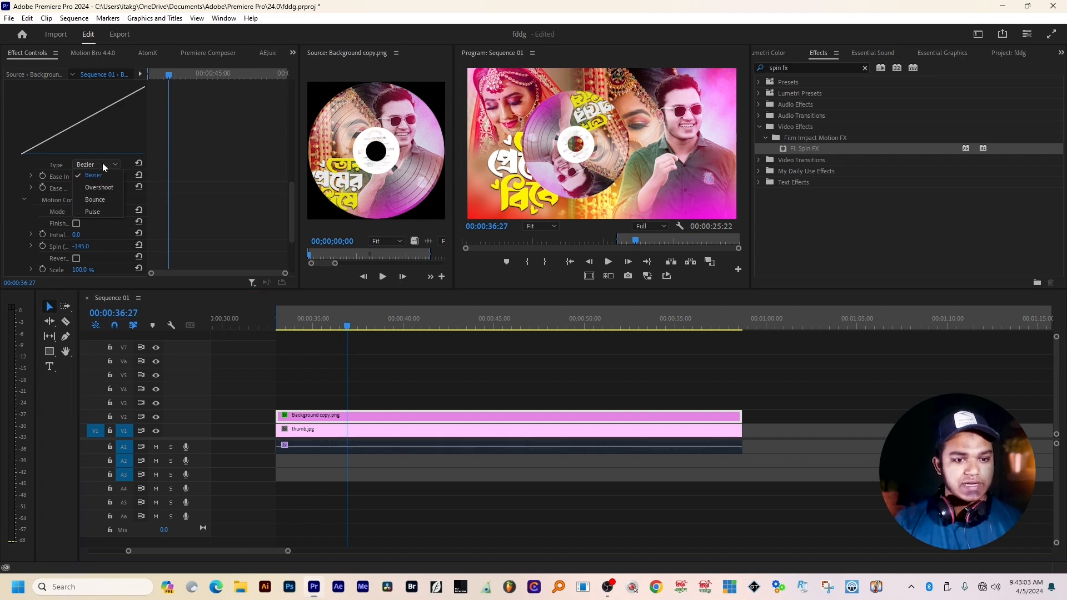
{"action": "left_click", "coordinate": [101, 201]}
{"action": "key", "text": "space"}
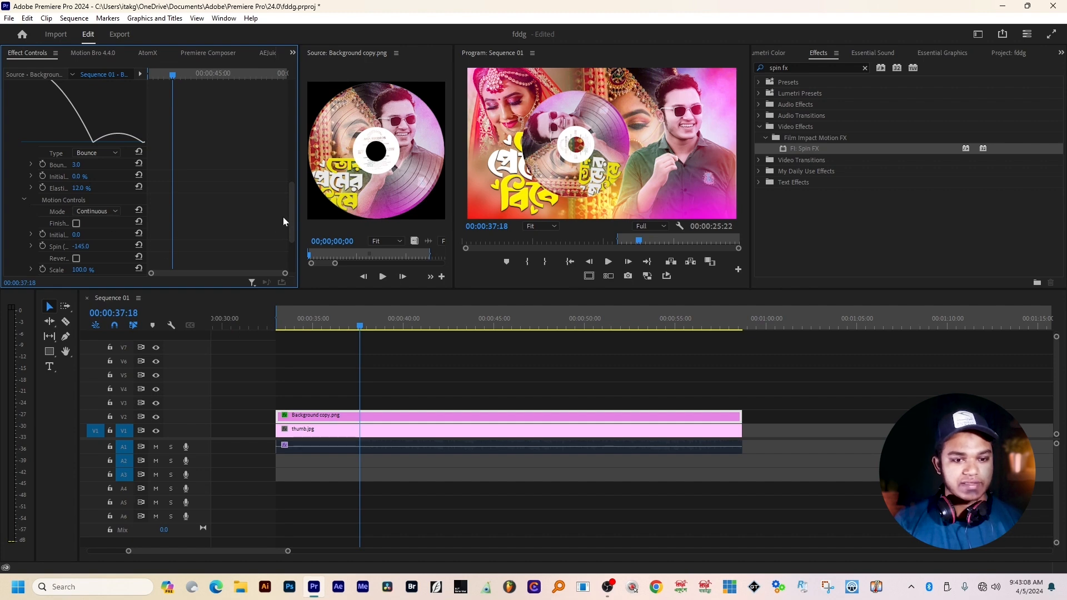
Step: Randomize the record clip's Spin FX settings again and play the sequence from about 00:00:37:18
{"action": "left_click_drag", "start_coordinate": [291, 212], "coordinate": [298, 163]}
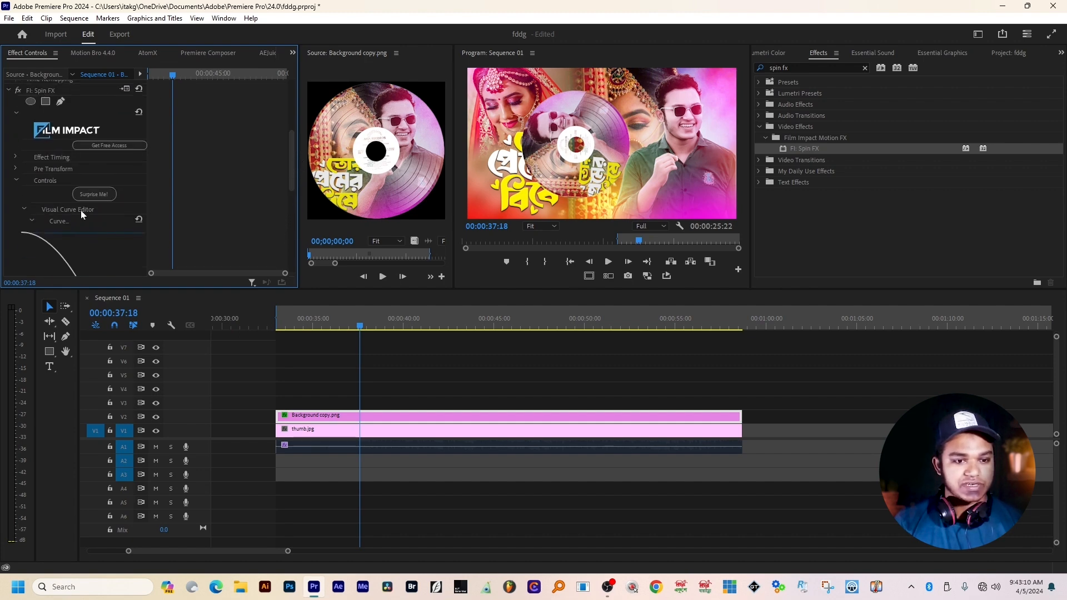
{"action": "left_click", "coordinate": [94, 195]}
{"action": "key", "text": "space"}
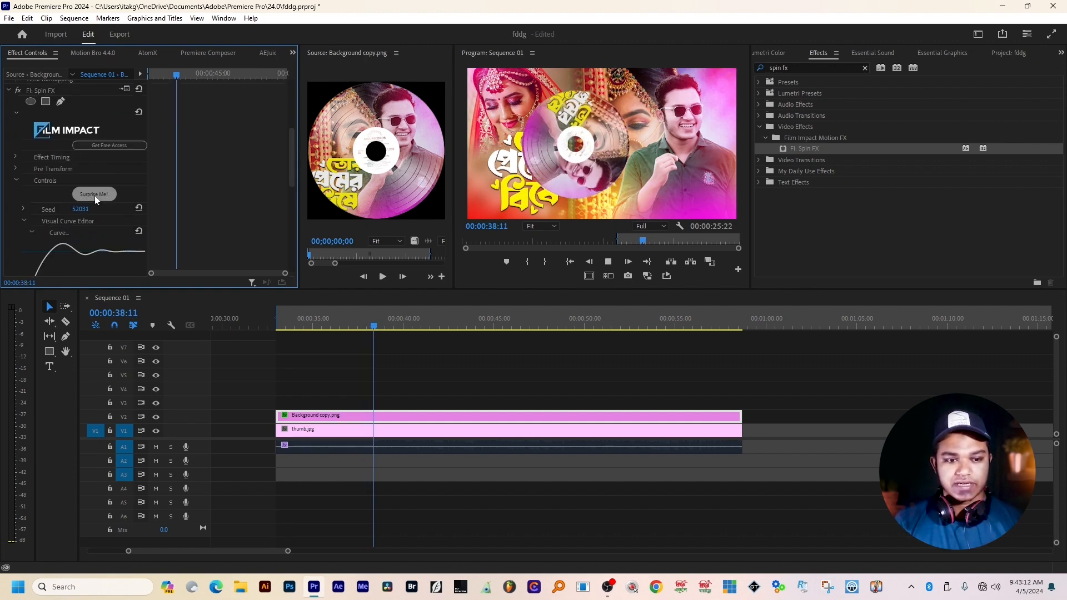
Step: Change the Spin FX curve type to Bezier, collapsing and reopening the curve graph around the change
{"action": "left_click", "coordinate": [33, 230]}
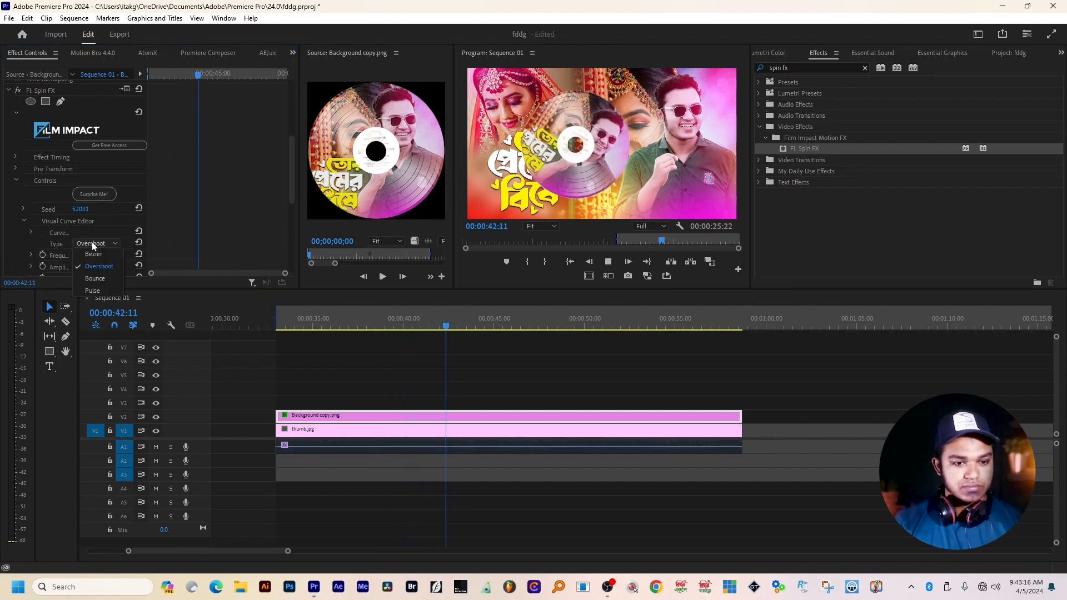
{"action": "left_click", "coordinate": [93, 245]}
{"action": "left_click", "coordinate": [100, 255]}
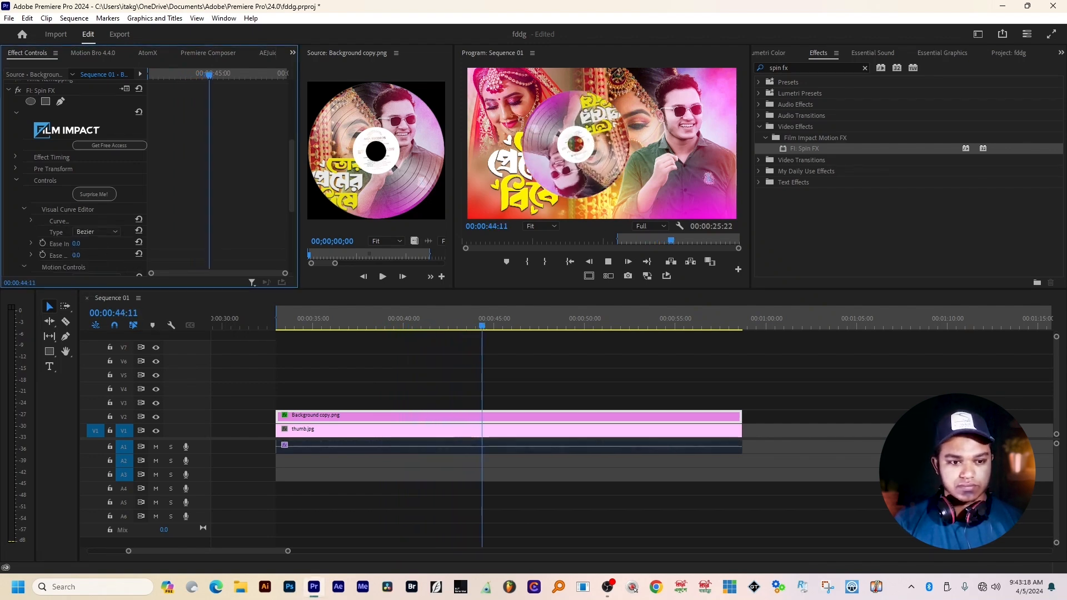
{"action": "left_click", "coordinate": [31, 220]}
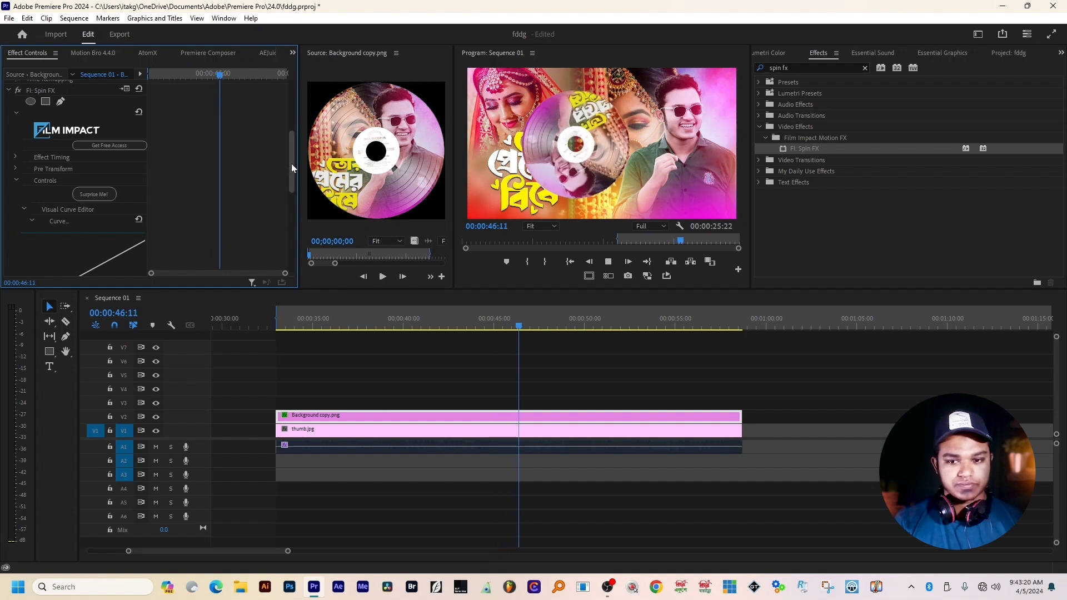
Step: Set the Spin FX Spin value to 147 and play from about 00:00:39:04 to check the rotation speed
{"action": "left_click_drag", "start_coordinate": [291, 164], "coordinate": [291, 232]}
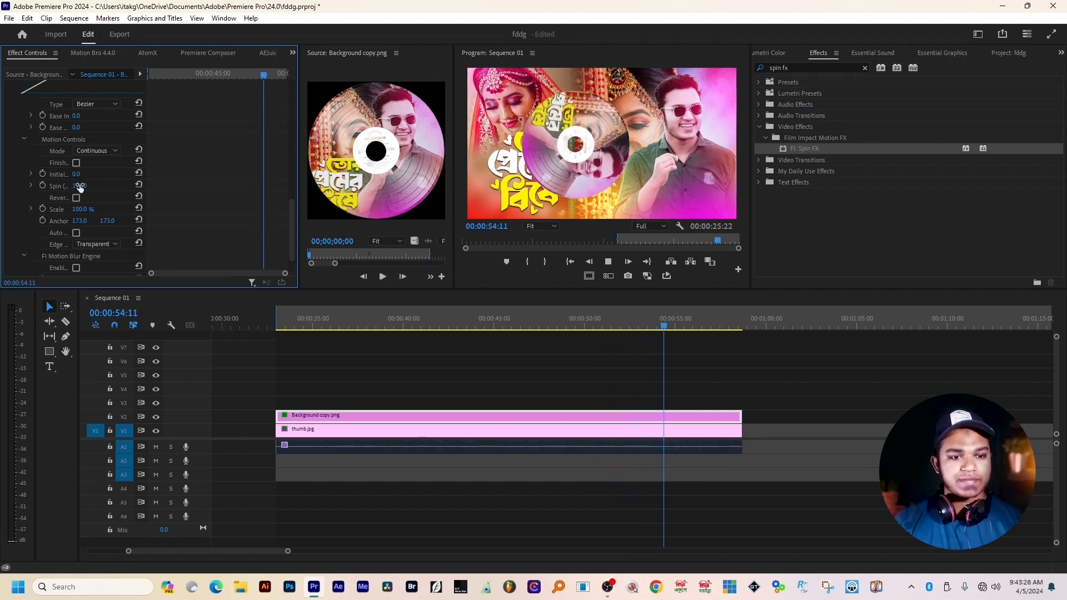
{"action": "mouse_move", "coordinate": [80, 187]}
{"action": "left_mouse_down"}
{"action": "mouse_move", "coordinate": [103, 187]}
{"action": "mouse_move", "coordinate": [59, 186]}
{"action": "left_mouse_up"}
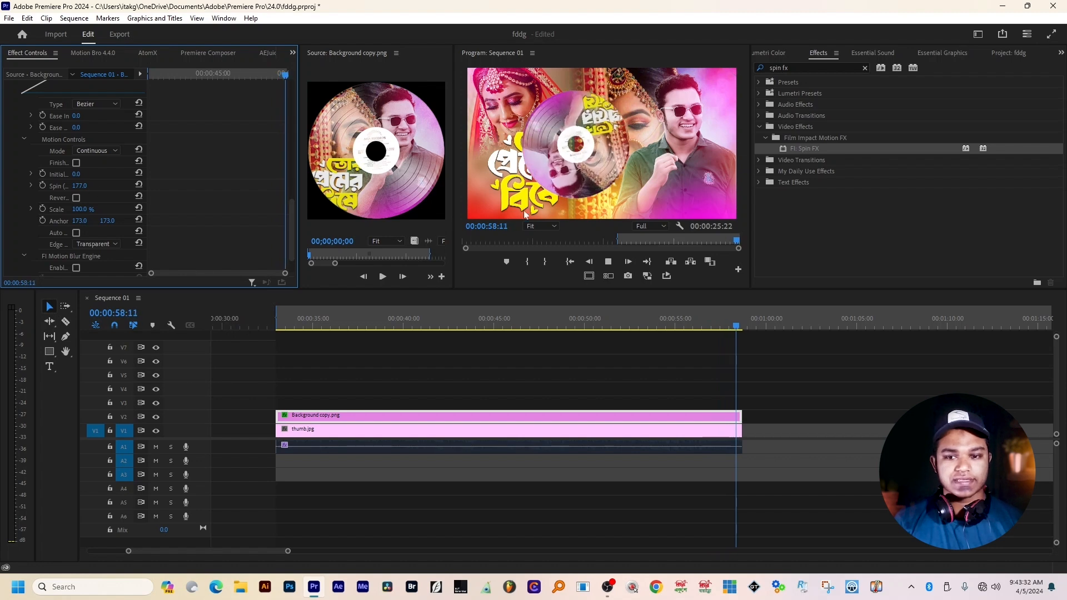
{"action": "left_click", "coordinate": [388, 325]}
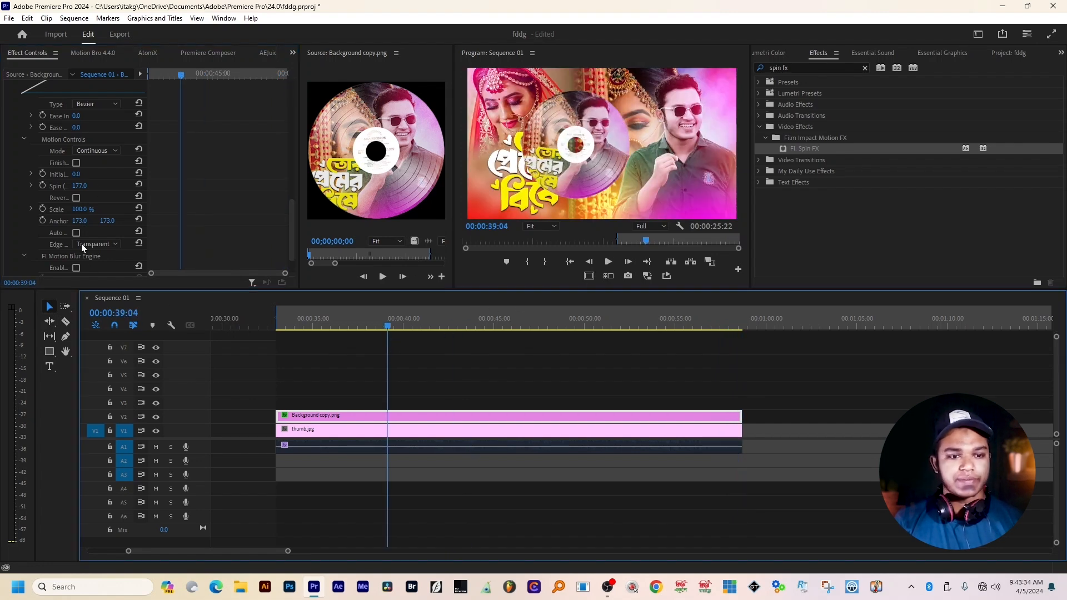
{"action": "left_click_drag", "start_coordinate": [84, 185], "coordinate": [68, 185]}
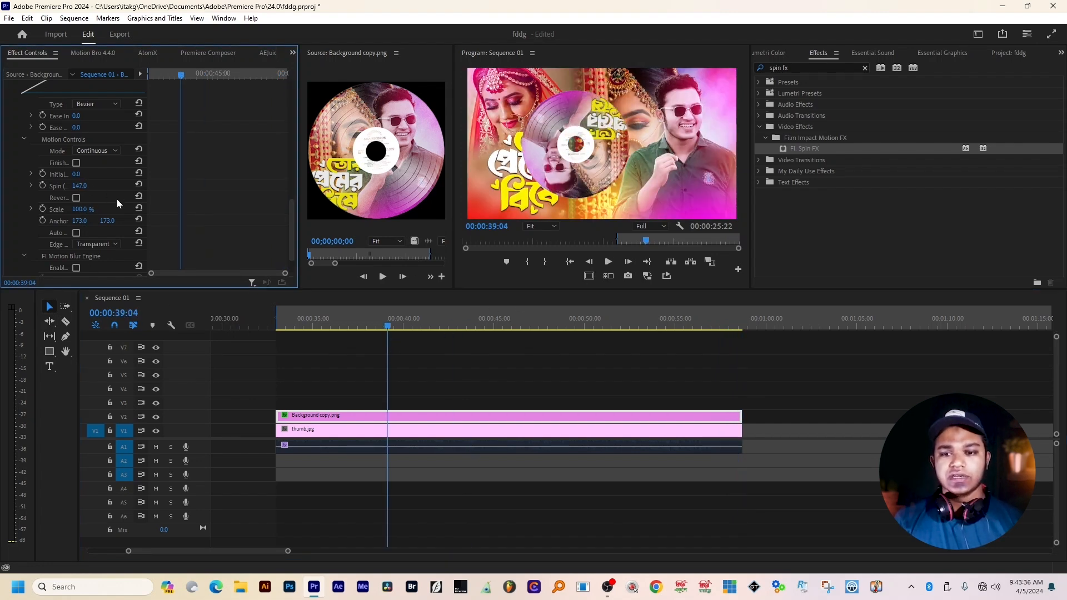
{"action": "key", "text": "space"}
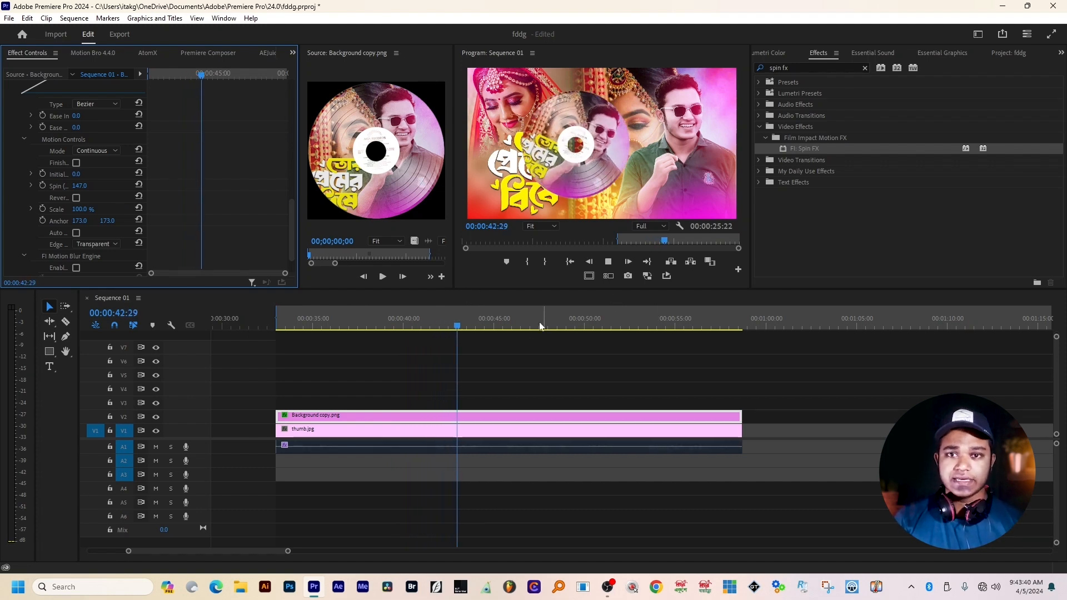
{"action": "key", "text": "space"}
{"action": "left_click_drag", "start_coordinate": [490, 320], "coordinate": [451, 332]}
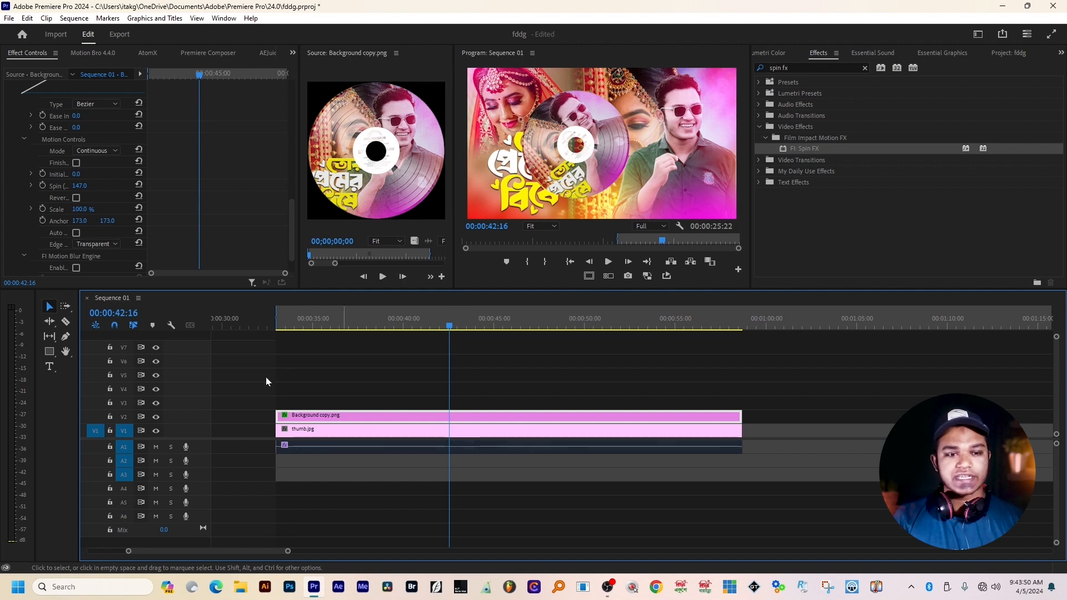
Step: Duplicate the Background copy.png clip from V2 onto V3 and disable the original clip on V2
{"action": "scroll", "coordinate": [116, 181], "scroll_direction": "up", "scroll_amount": 2}
{"action": "scroll", "coordinate": [115, 181], "scroll_direction": "up", "scroll_amount": 3}
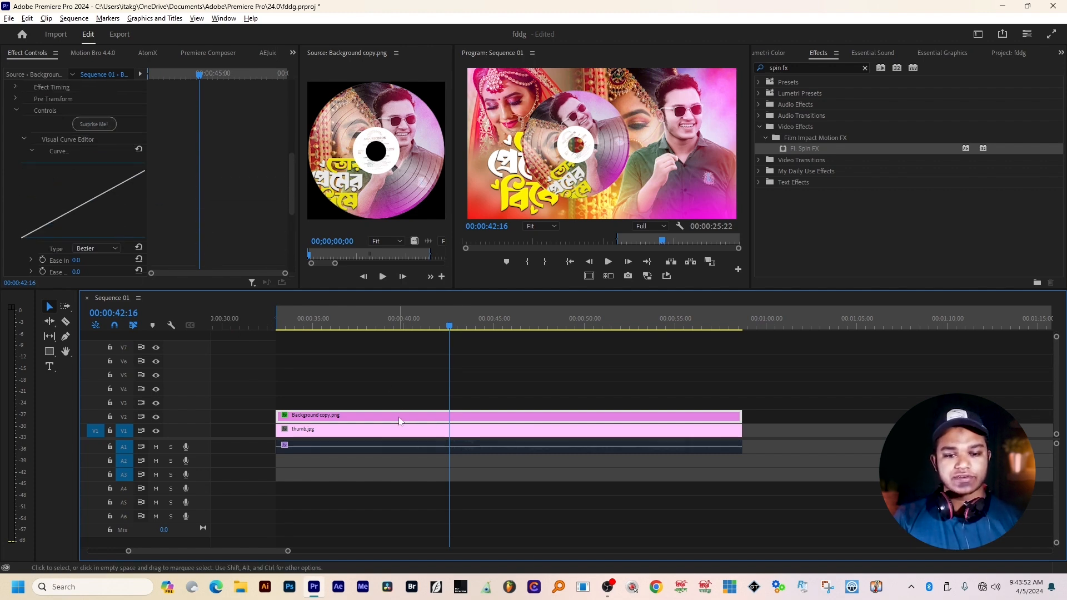
{"action": "mouse_move", "coordinate": [399, 420]}
{"action": "left_mouse_down"}
{"action": "mouse_move", "coordinate": [398, 389]}
{"action": "mouse_move", "coordinate": [396, 401]}
{"action": "left_mouse_up"}
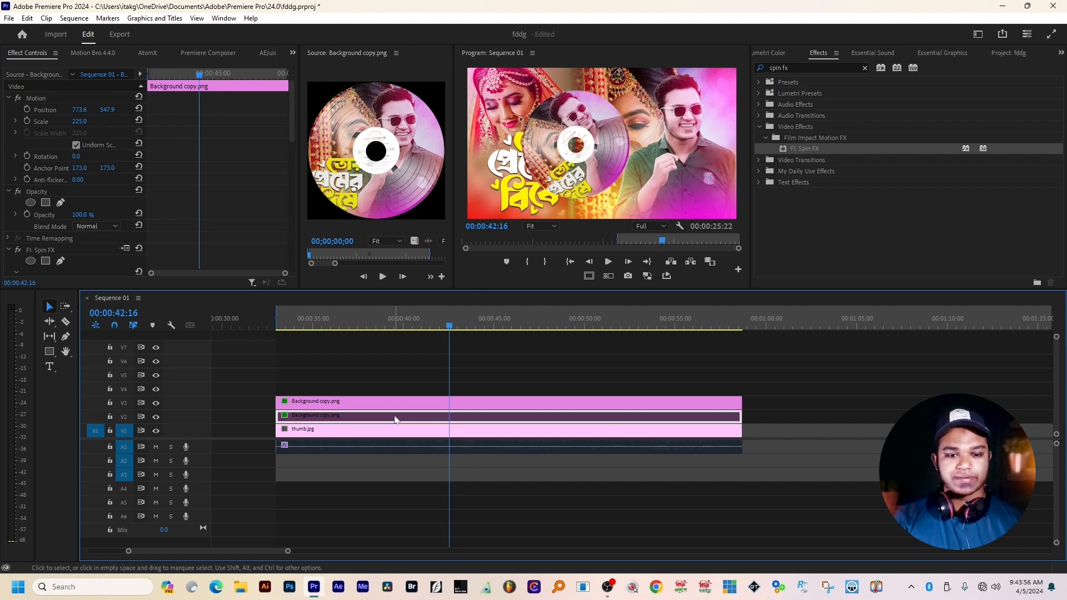
{"action": "key", "text": "shift+e"}
Step: Try removing FI: Spin FX from the disabled clip on V2, and undo the removal
{"action": "scroll", "coordinate": [89, 166], "scroll_direction": "down", "scroll_amount": 1}
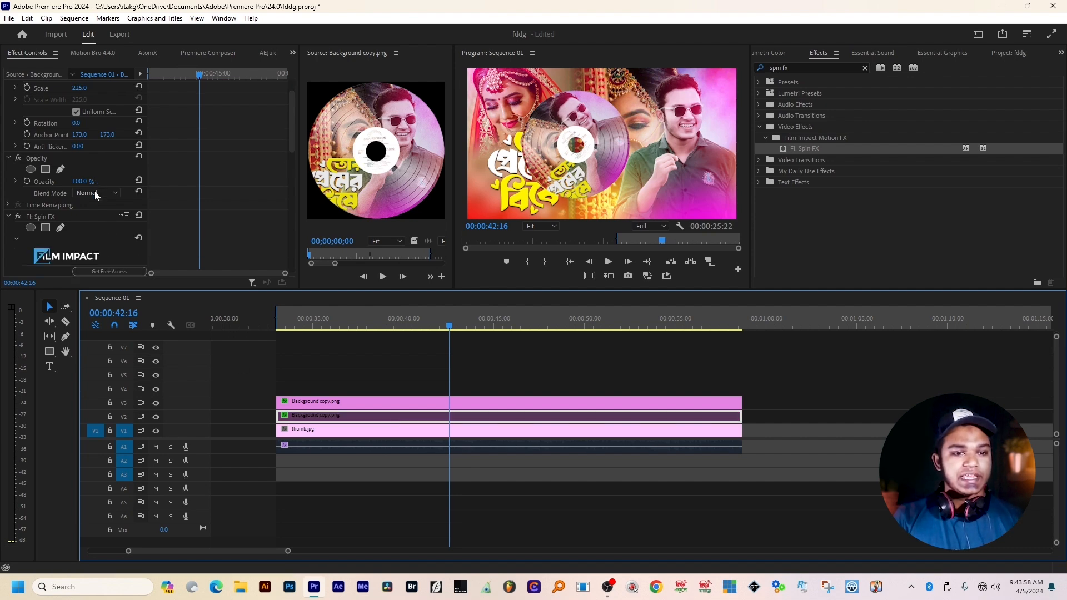
{"action": "left_click", "coordinate": [48, 219]}
{"action": "key", "text": "Delete"}
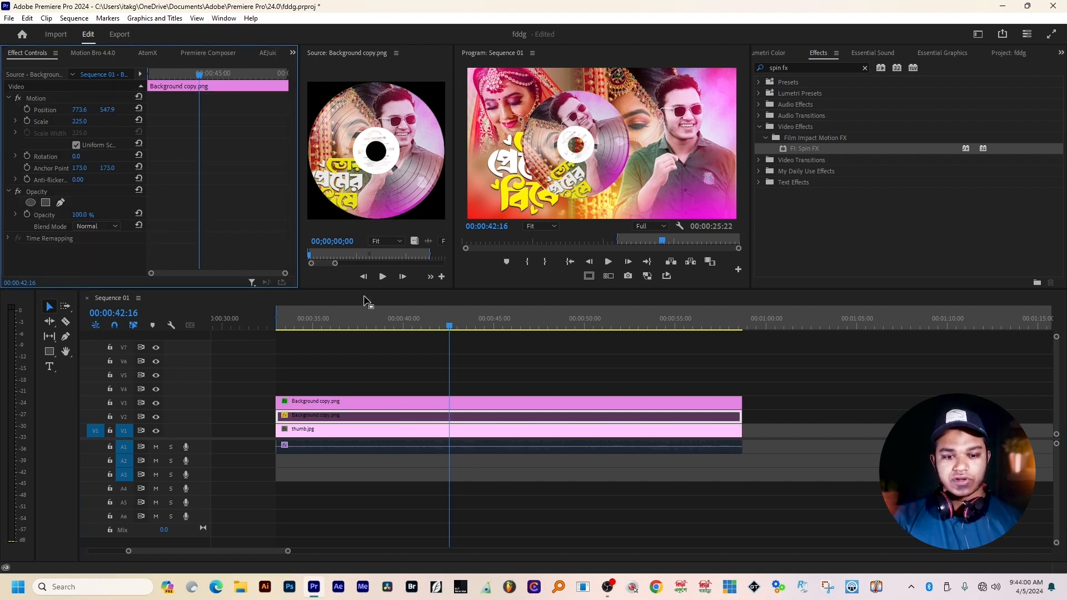
{"action": "key", "text": "ctrl+z"}
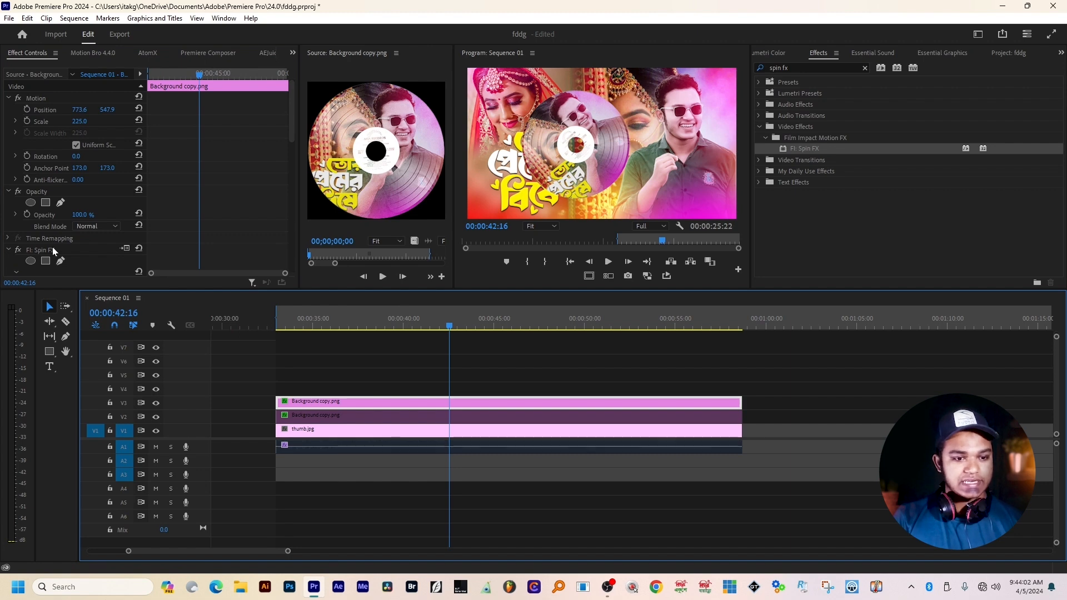
Step: Remove FI: Spin FX from the Background copy.png clip on V3 and return the playhead to about 00:00:33:06
{"action": "key", "text": "Delete"}
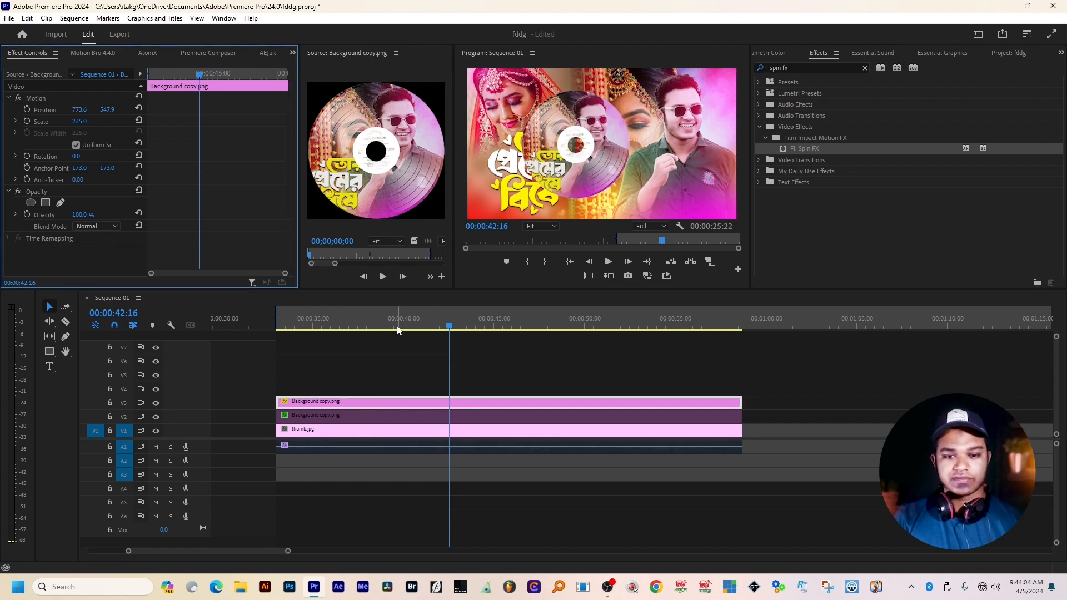
{"action": "mouse_move", "coordinate": [431, 327]}
{"action": "left_mouse_down"}
{"action": "mouse_move", "coordinate": [523, 326]}
{"action": "mouse_move", "coordinate": [418, 332]}
{"action": "left_mouse_up"}
{"action": "key", "text": "space"}
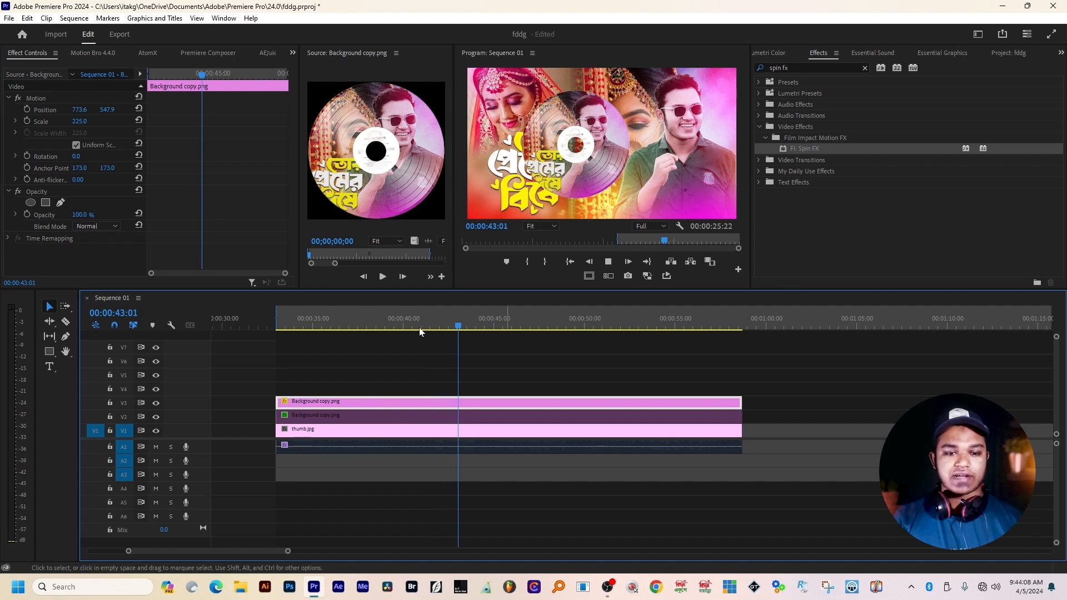
{"action": "left_click_drag", "start_coordinate": [419, 328], "coordinate": [280, 327]}
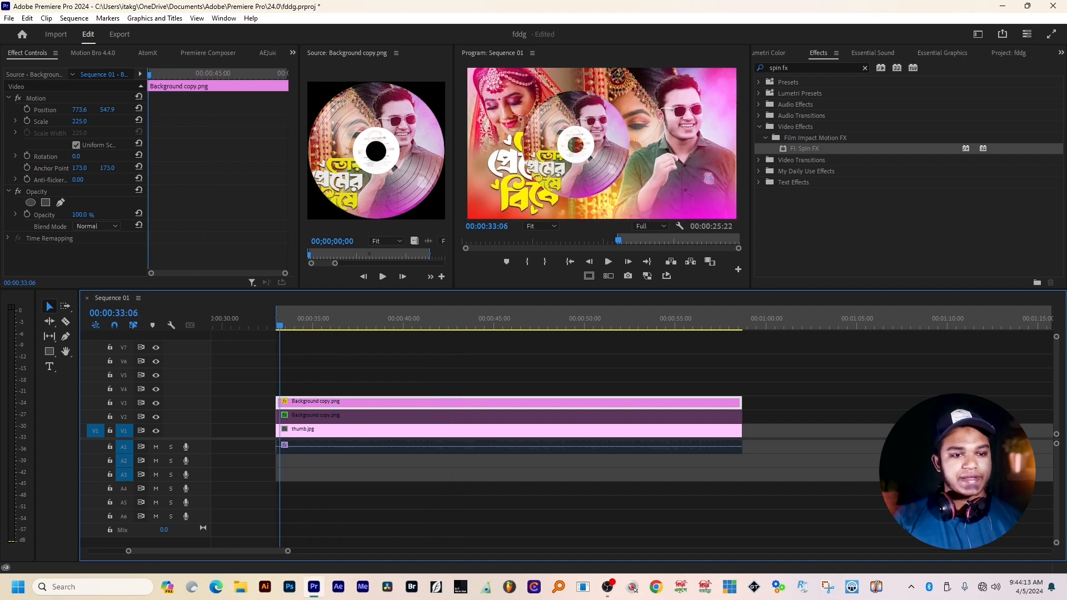
Step: Start keyframing Rotation on the V3 Background copy.png clip with a 0° keyframe at 00:00:33:06
{"action": "left_click", "coordinate": [27, 156]}
{"action": "left_click", "coordinate": [27, 156]}
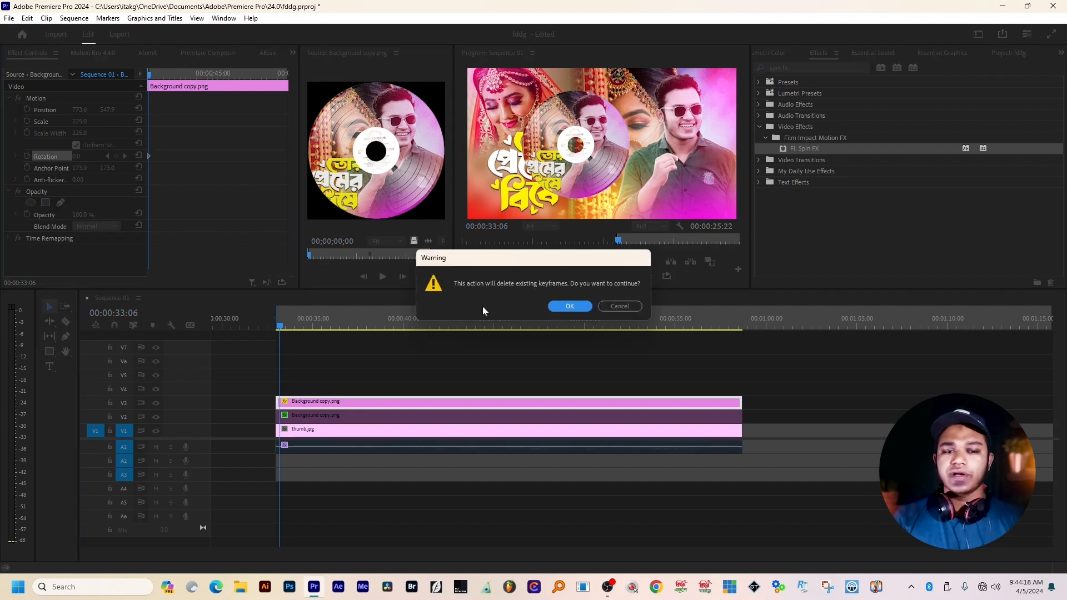
{"action": "left_click", "coordinate": [581, 308]}
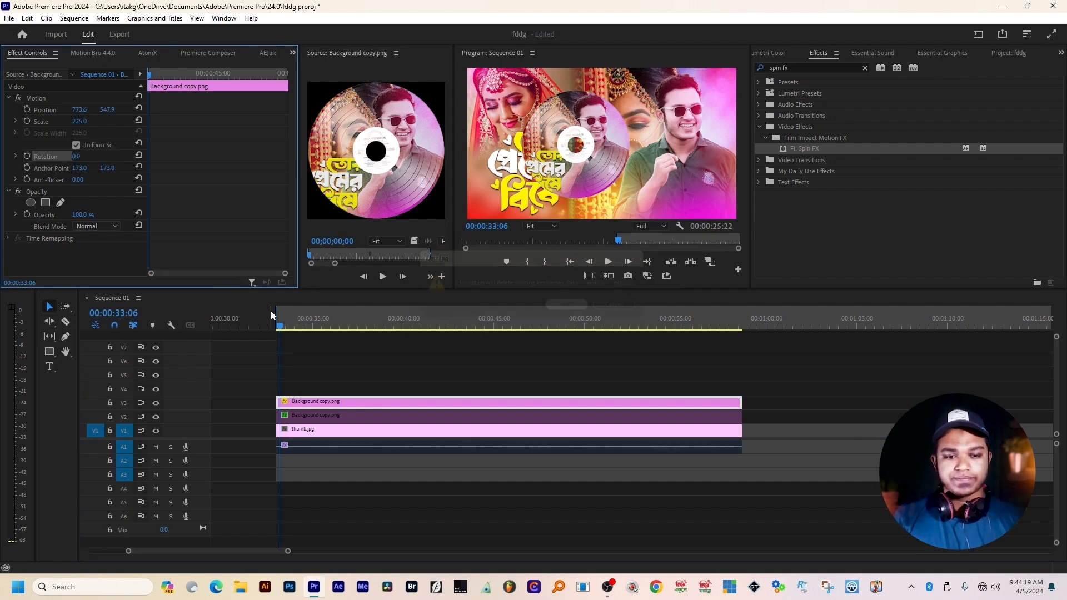
{"action": "left_click", "coordinate": [27, 157]}
Step: Add a Rotation keyframe of 70x360 to the V3 record clip at 00:00:58:13
{"action": "left_click_drag", "start_coordinate": [403, 325], "coordinate": [739, 327]}
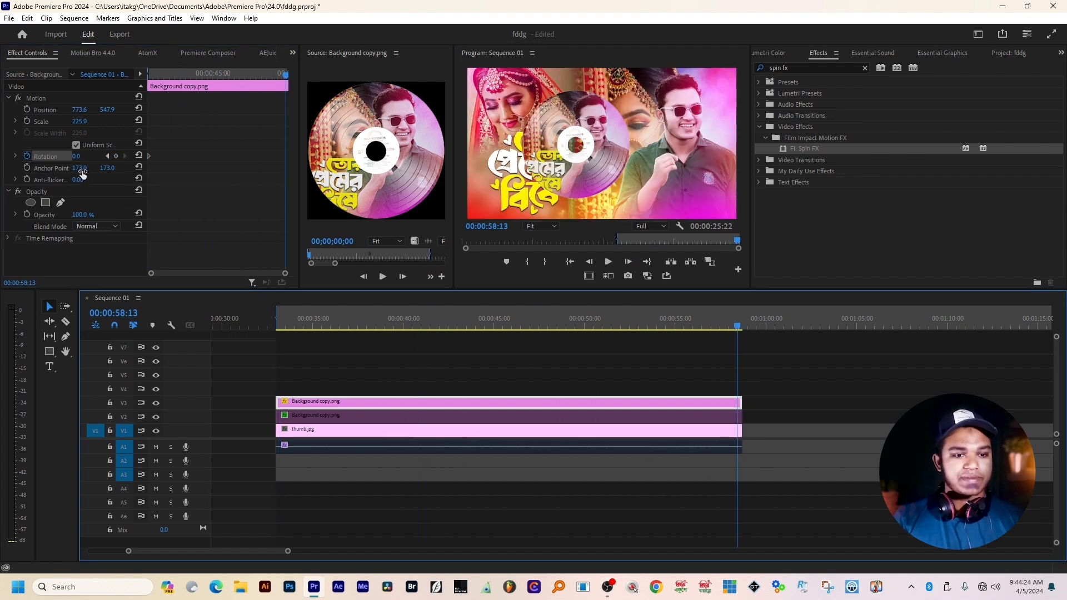
{"action": "left_click_drag", "start_coordinate": [78, 156], "coordinate": [1044, 157]}
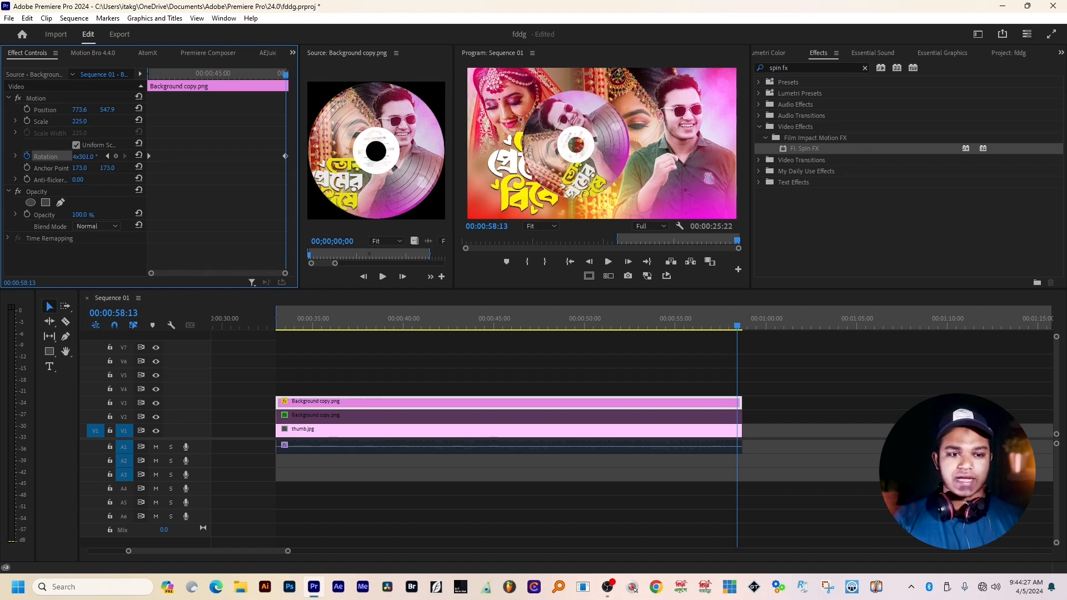
{"action": "left_click", "coordinate": [80, 156]}
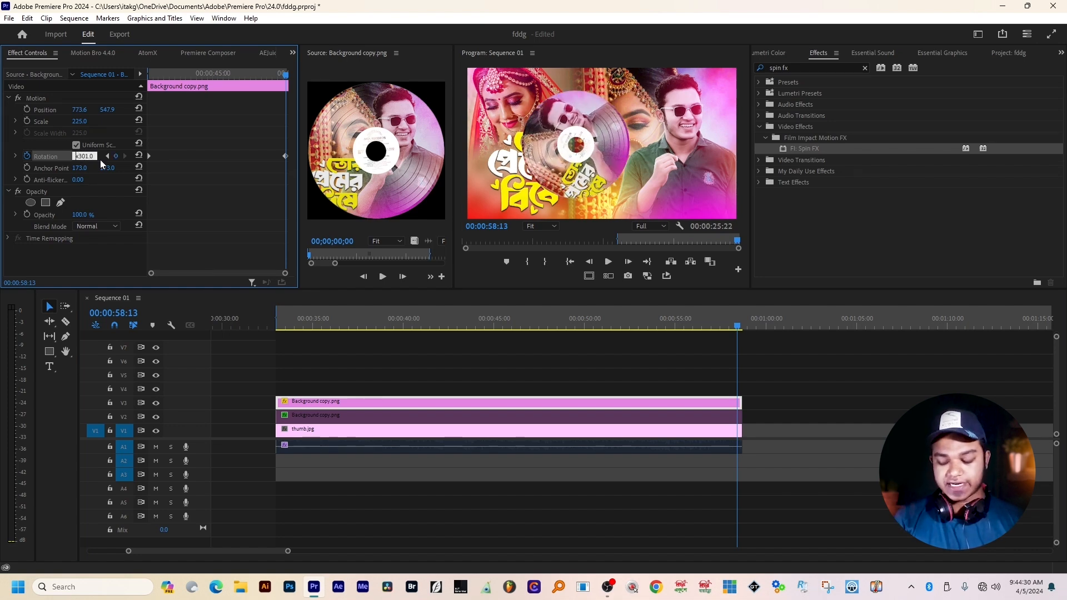
{"action": "type", "text": "10"}
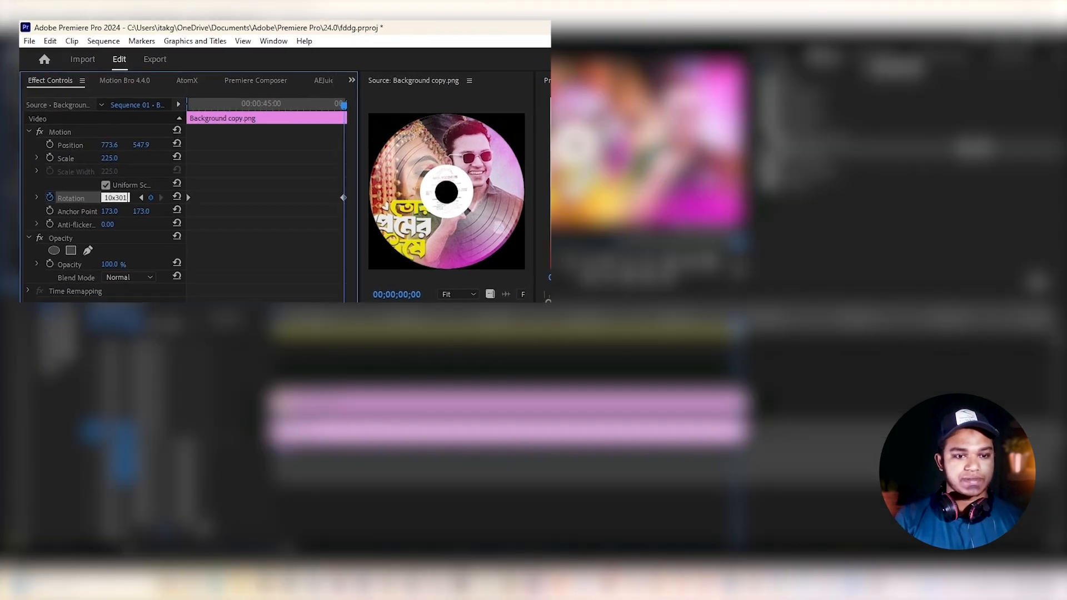
{"action": "key", "text": "BackSpace"}
{"action": "key", "text": "BackSpace"}
{"action": "key", "text": "BackSpace"}
{"action": "key", "text": "BackSpace"}
{"action": "key", "text": "BackSpace"}
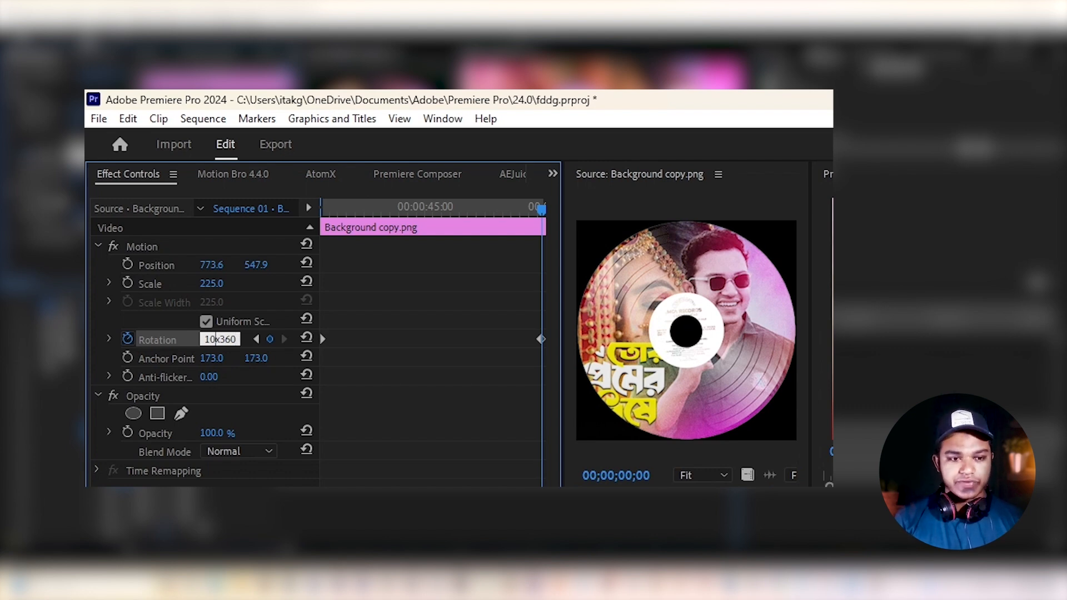
{"action": "key", "text": "BackSpace"}
{"action": "key", "text": "BackSpace"}
{"action": "type", "text": "70"}
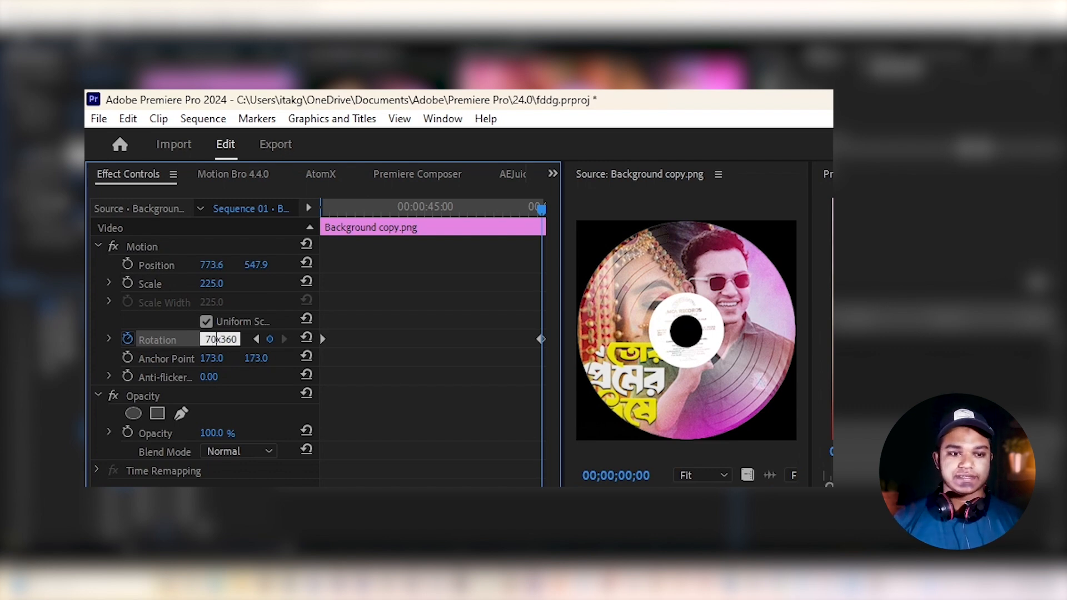
{"action": "key", "text": "Return"}
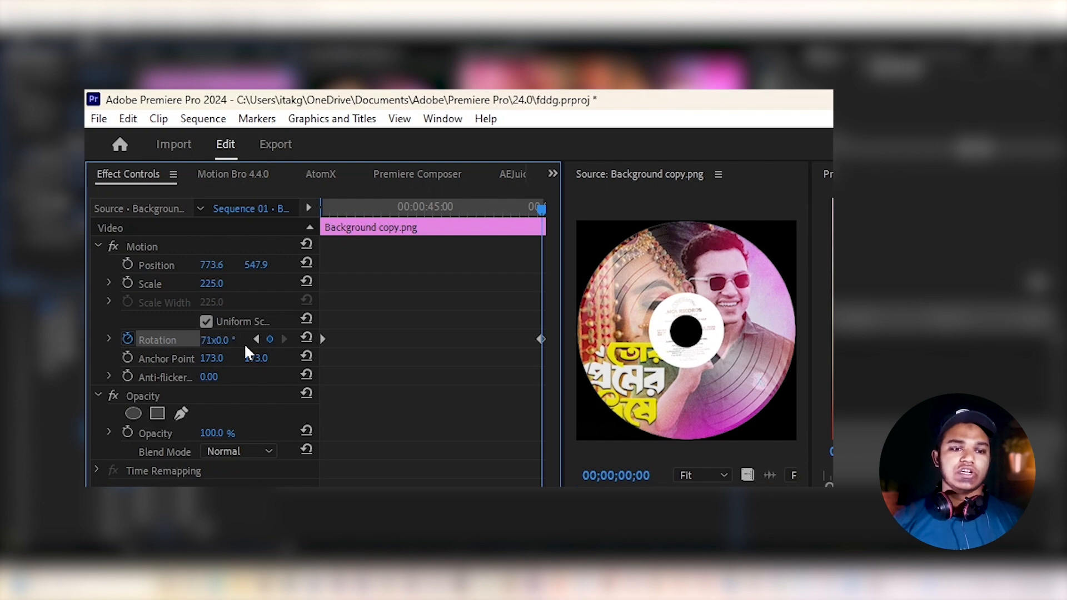
Step: Play from about 00:00:36:25 to check how fast the record rotates
{"action": "left_click", "coordinate": [411, 327]}
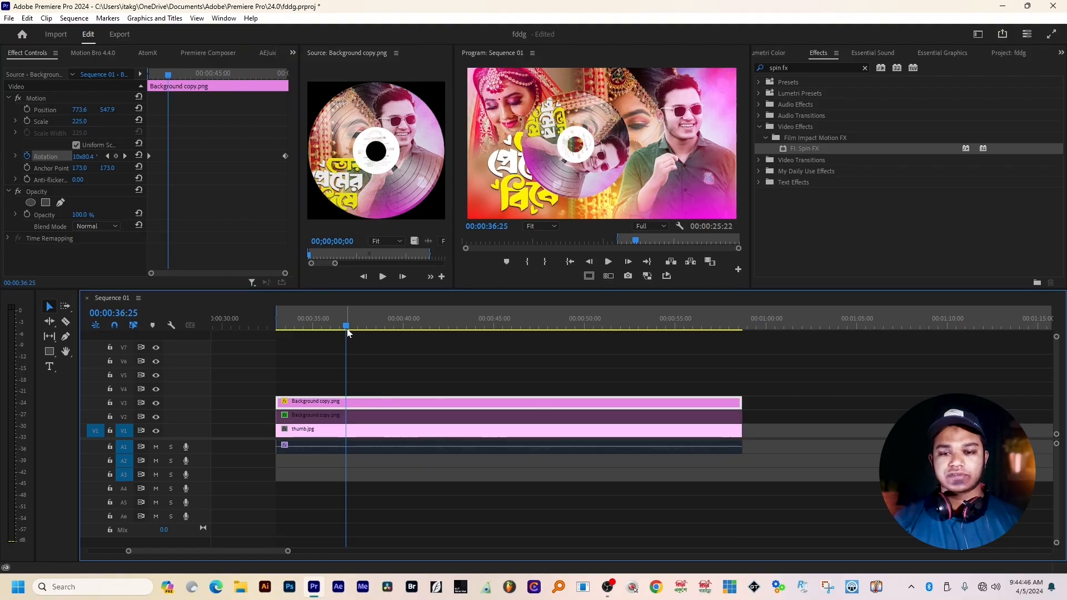
{"action": "key", "text": "space"}
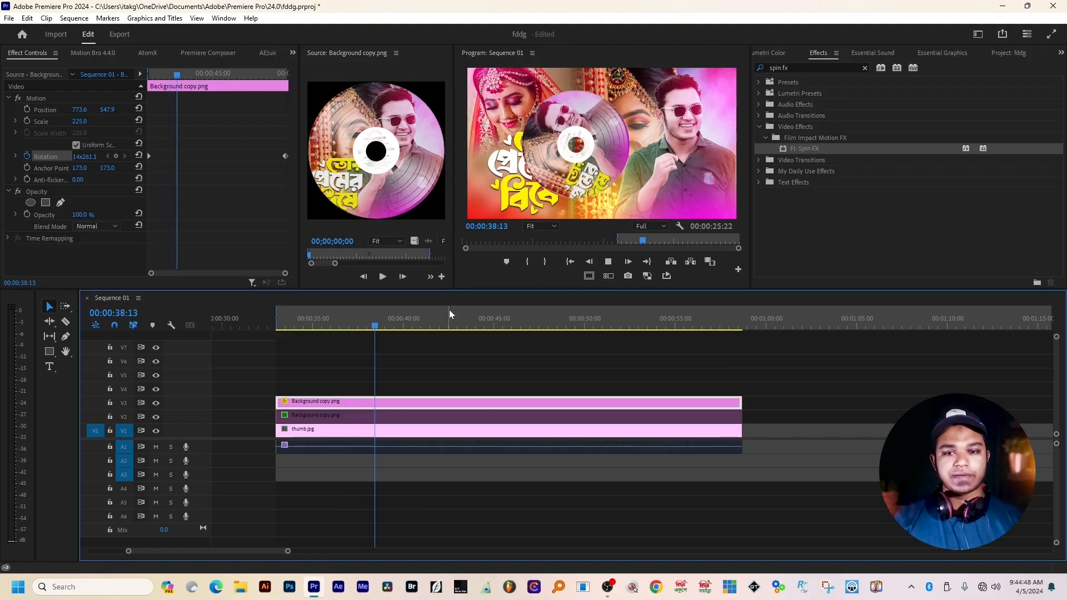
{"action": "key", "text": "space"}
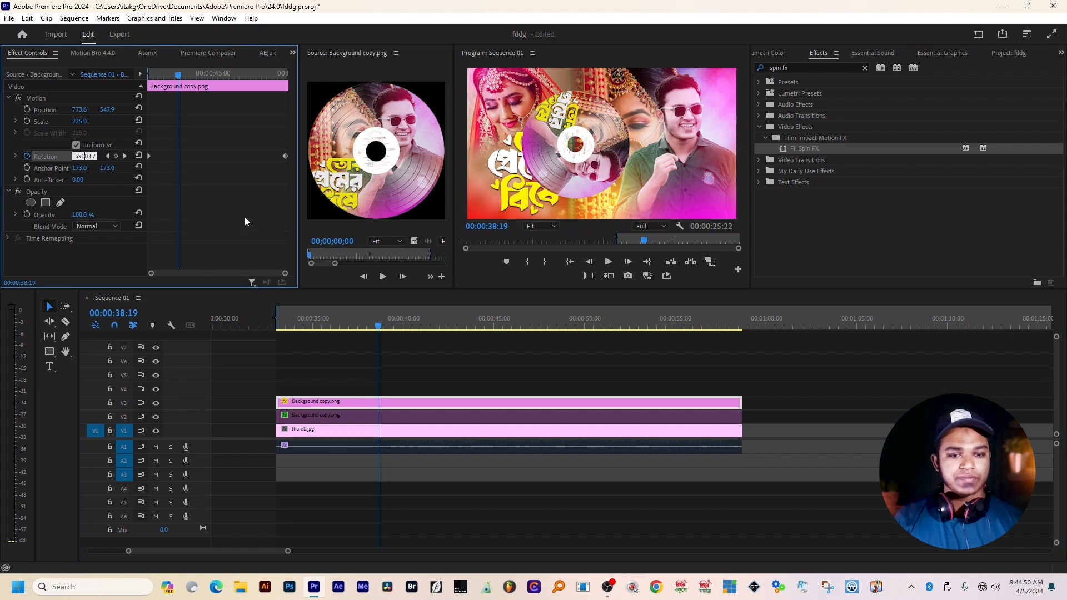
Step: Delete the record clip's ending Rotation keyframe and keyframe Rotation at 21x0.0° at 00:00:58:16 instead
{"action": "left_click", "coordinate": [737, 325]}
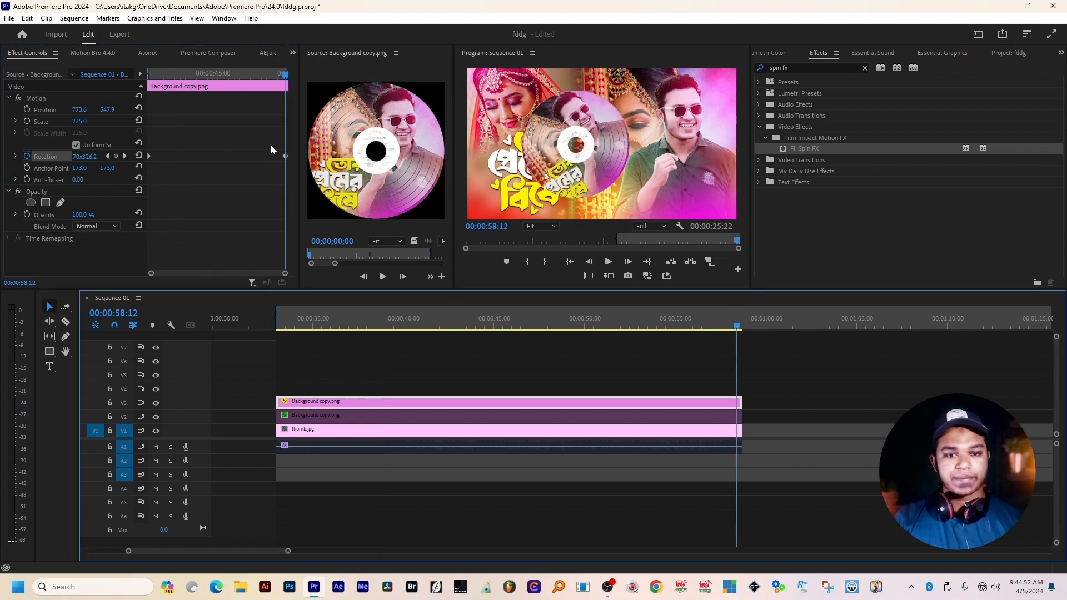
{"action": "left_click", "coordinate": [285, 157]}
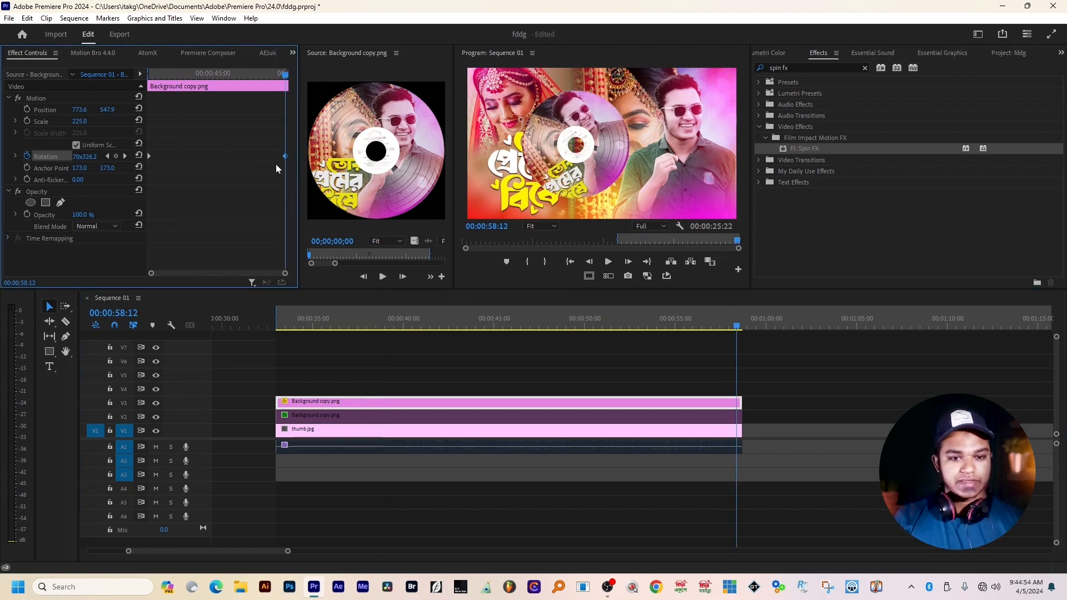
{"action": "key", "text": "Delete"}
{"action": "left_click_drag", "start_coordinate": [80, 156], "coordinate": [912, 157]}
{"action": "left_click", "coordinate": [79, 156]}
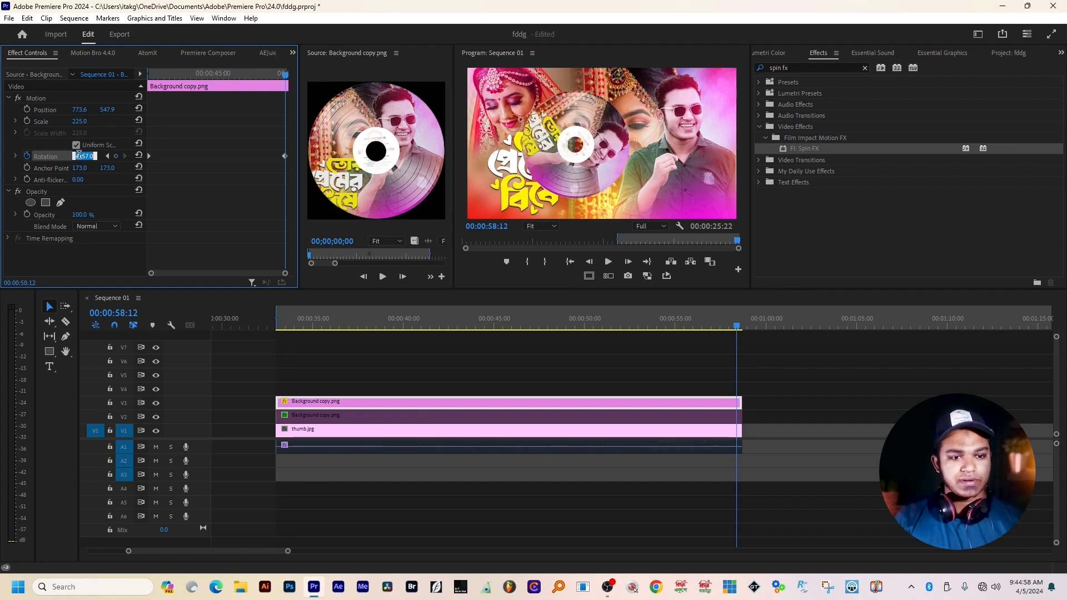
{"action": "type", "text": "0"}
{"action": "key", "text": "Return"}
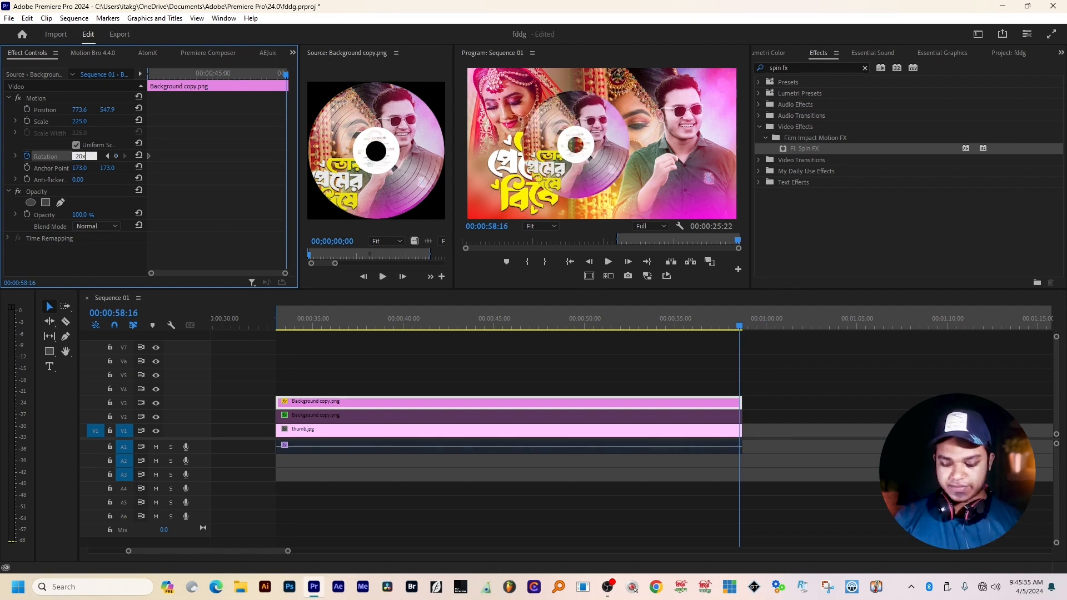
{"action": "key", "text": "Return"}
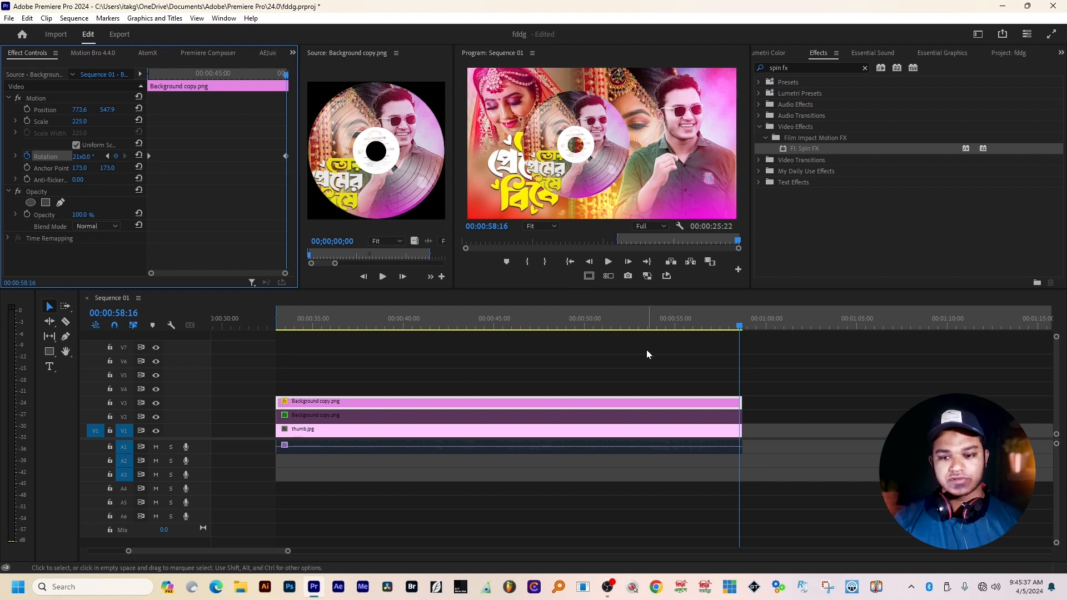
Step: Play from about 00:00:50 to check the record's new rotation speed
{"action": "left_click", "coordinate": [590, 328]}
{"action": "key", "text": "space"}
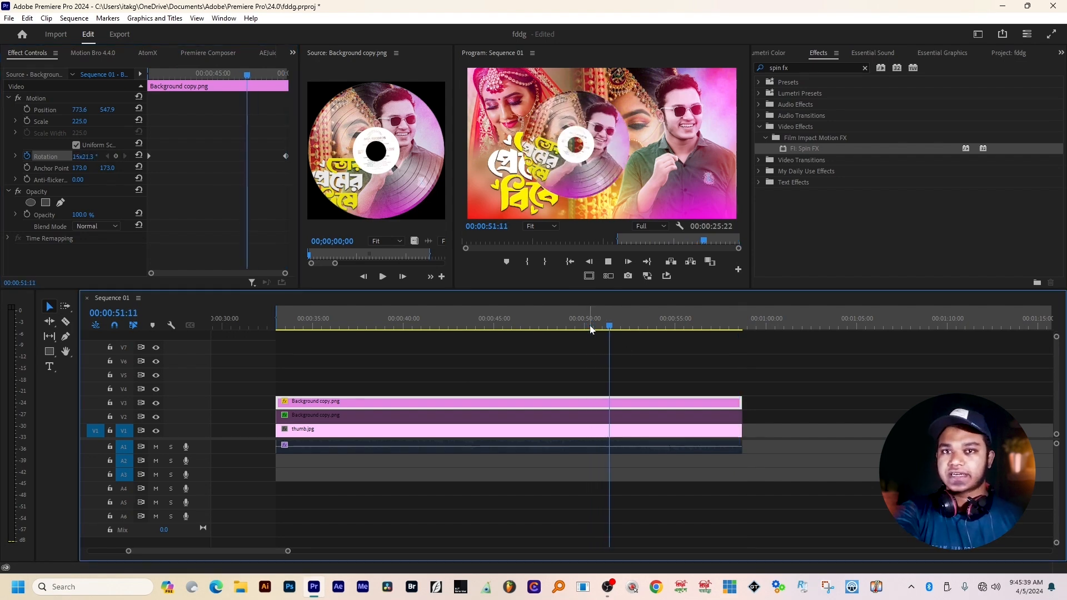
{"action": "key", "text": "space"}
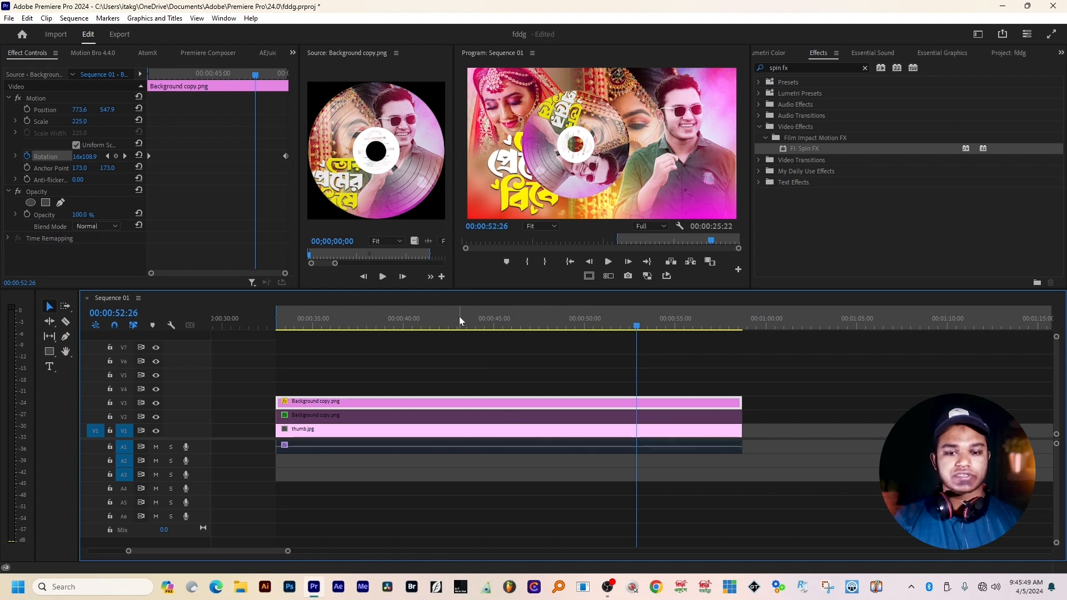
Step: Place thumdd.jpg from the project on V4, aligned with the start of the other clips
{"action": "left_click", "coordinate": [389, 325]}
{"action": "left_click", "coordinate": [774, 54]}
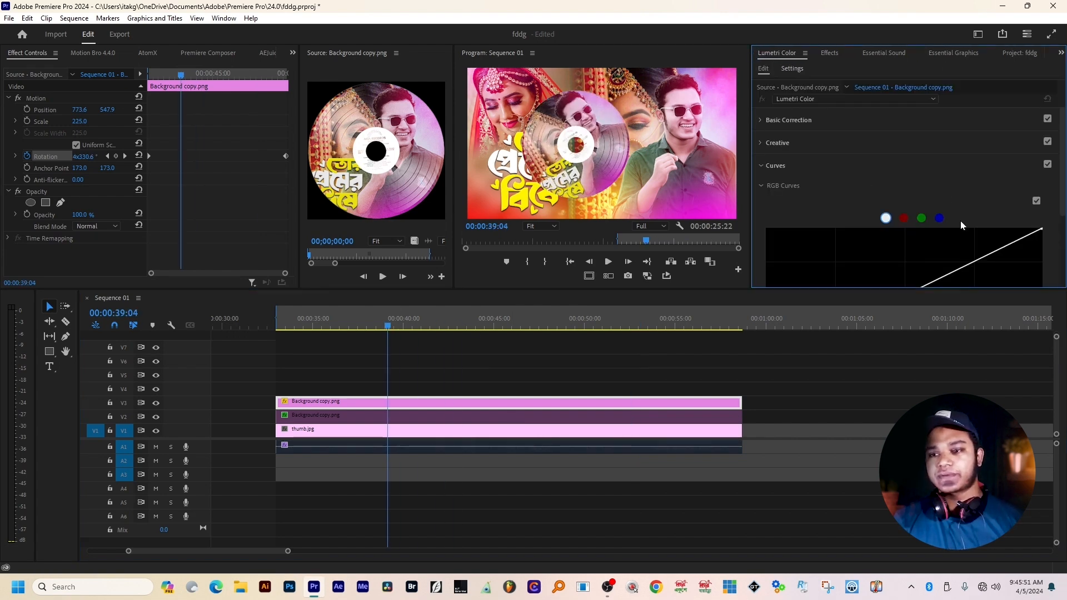
{"action": "left_click", "coordinate": [885, 56]}
{"action": "left_click", "coordinate": [841, 60]}
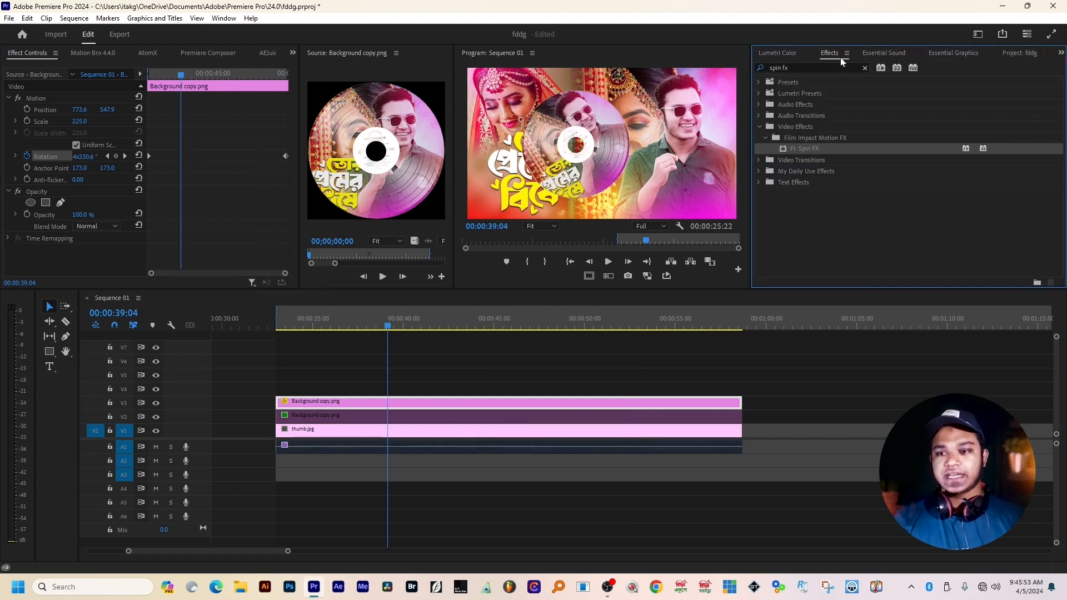
{"action": "left_click", "coordinate": [1027, 54]}
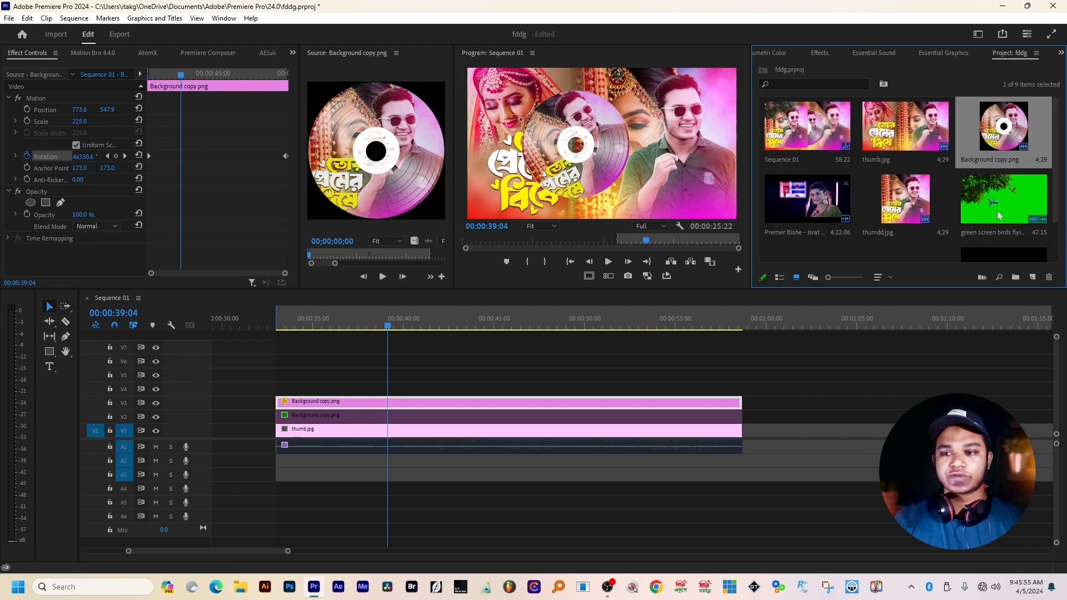
{"action": "left_click", "coordinate": [900, 204]}
{"action": "left_click_drag", "start_coordinate": [896, 217], "coordinate": [300, 387]}
{"action": "left_click", "coordinate": [356, 328]}
{"action": "left_click_drag", "start_coordinate": [356, 329], "coordinate": [328, 327]}
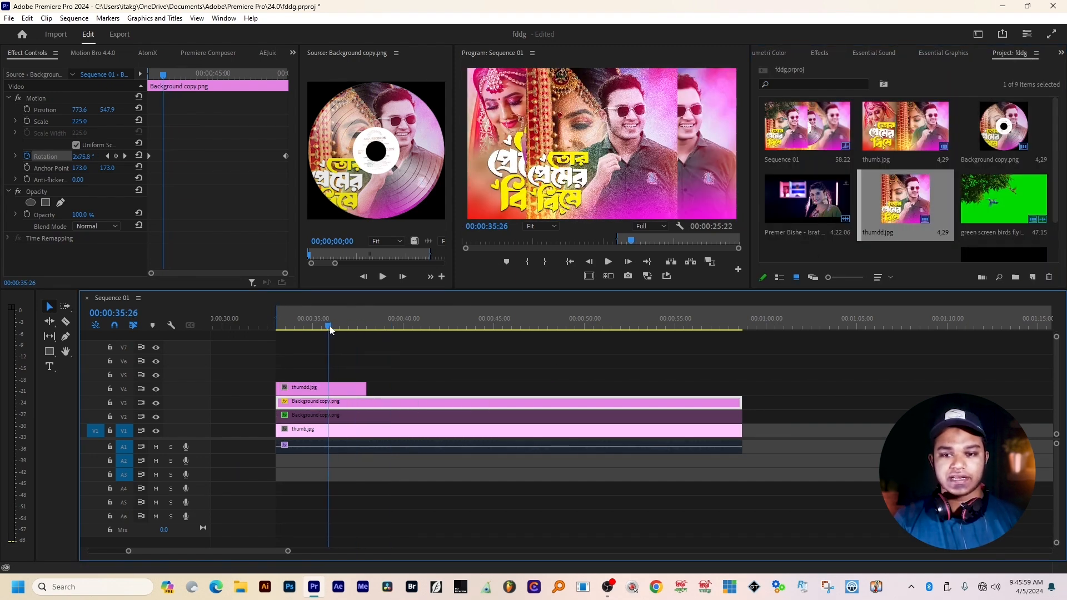
Step: Scale thumdd.jpg to about 79.8 at position 458, 568, and move the record on V3 to about 840, 550
{"action": "double_click", "coordinate": [591, 158]}
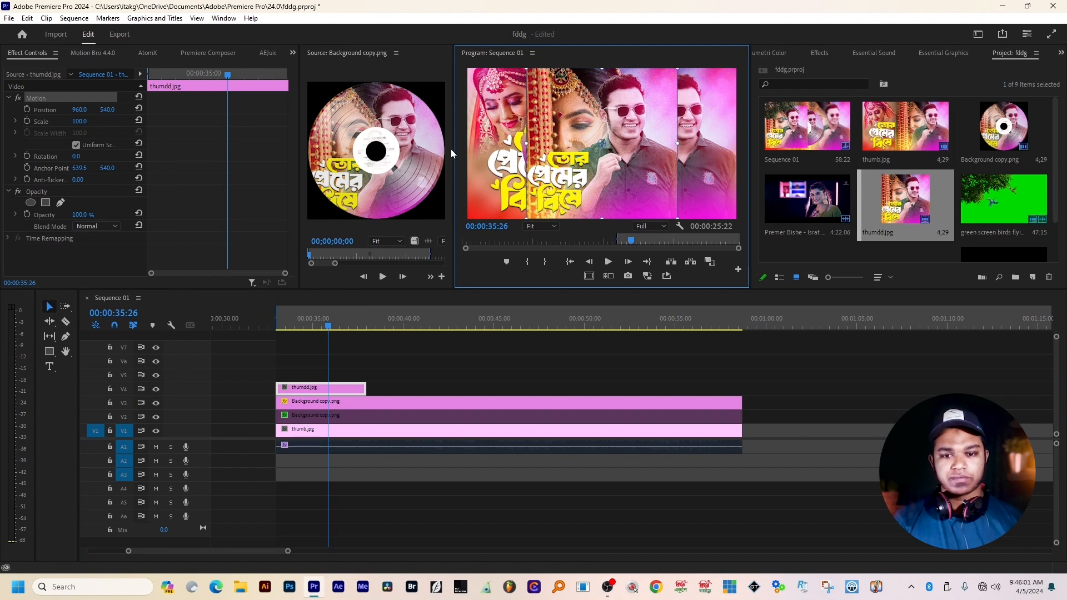
{"action": "left_click_drag", "start_coordinate": [452, 149], "coordinate": [284, 149]}
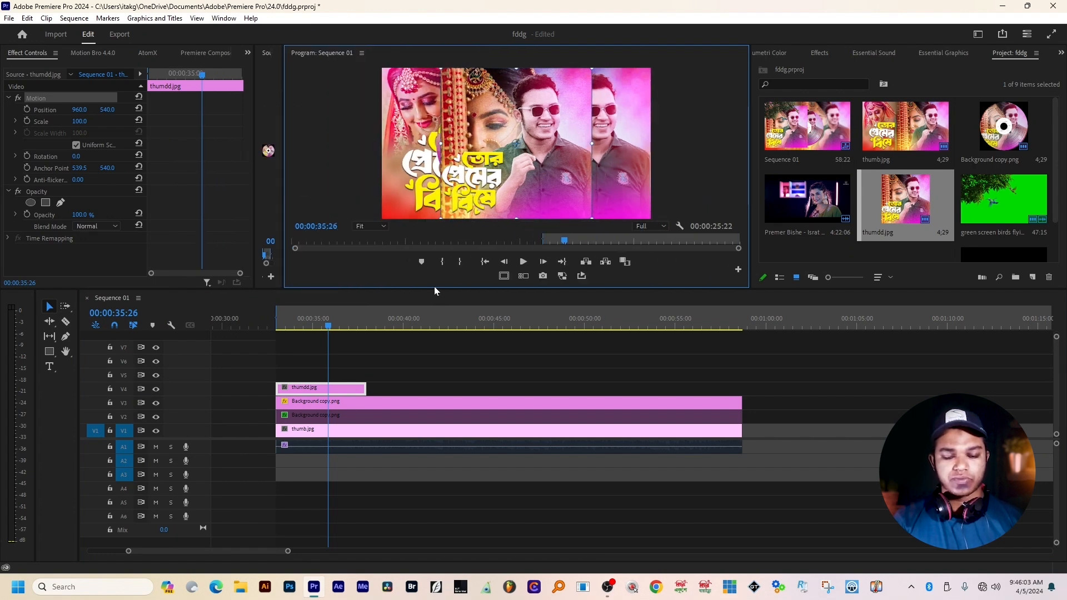
{"action": "left_click_drag", "start_coordinate": [439, 288], "coordinate": [446, 402]}
{"action": "left_click_drag", "start_coordinate": [556, 278], "coordinate": [560, 277]}
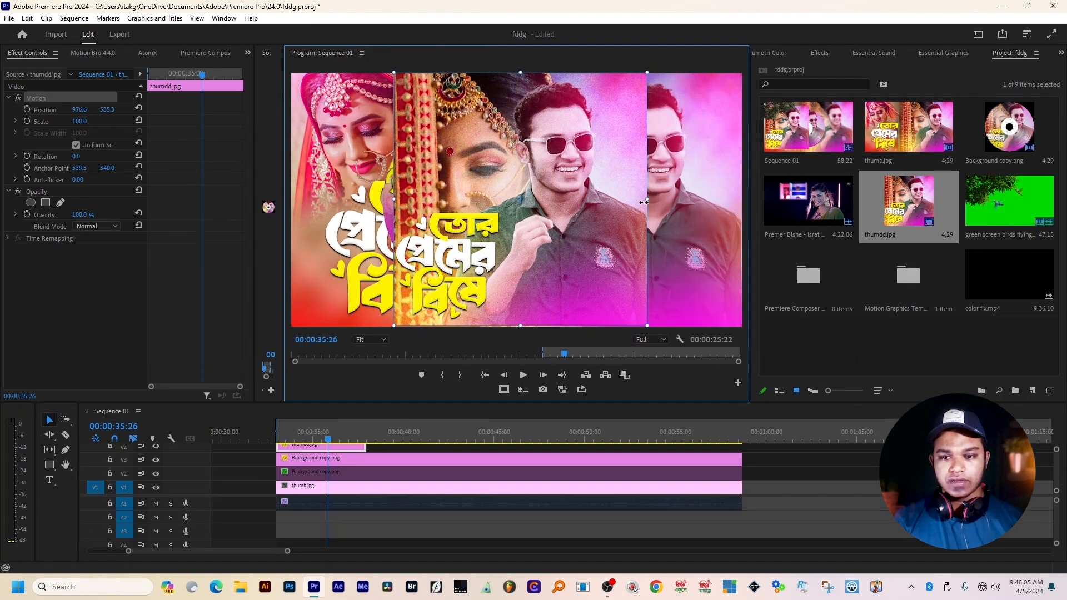
{"action": "left_click_drag", "start_coordinate": [646, 202], "coordinate": [621, 201]}
{"action": "left_click_drag", "start_coordinate": [563, 227], "coordinate": [439, 235]}
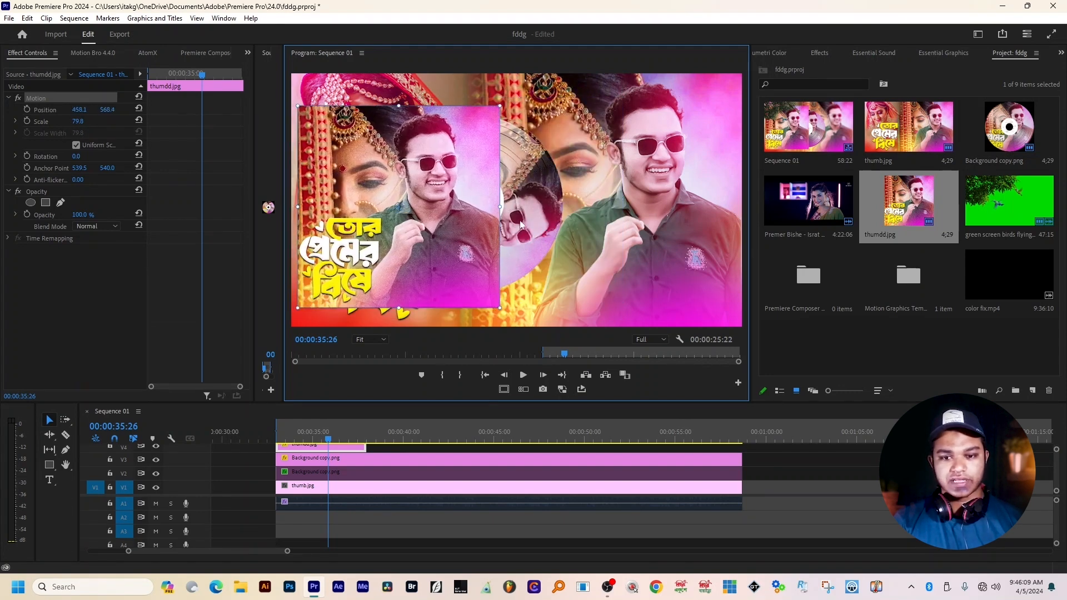
{"action": "left_click_drag", "start_coordinate": [534, 214], "coordinate": [549, 216]}
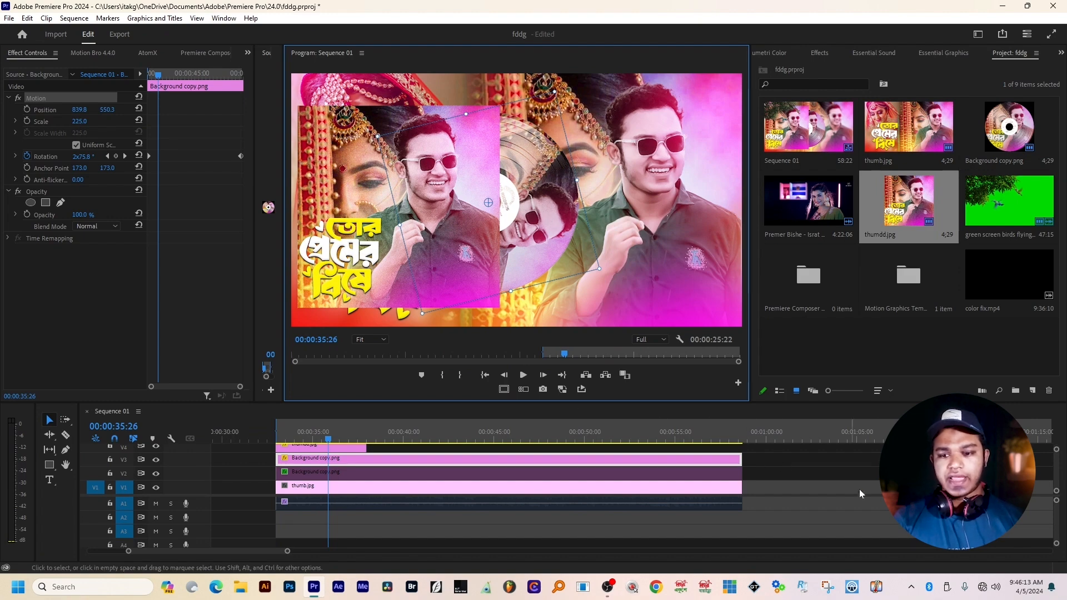
Step: Extend the thumdd.jpg clip on V4 to the end of the other clips and play the composition
{"action": "left_click", "coordinate": [878, 495]}
{"action": "left_click_drag", "start_coordinate": [307, 431], "coordinate": [290, 433]}
{"action": "key", "text": "space"}
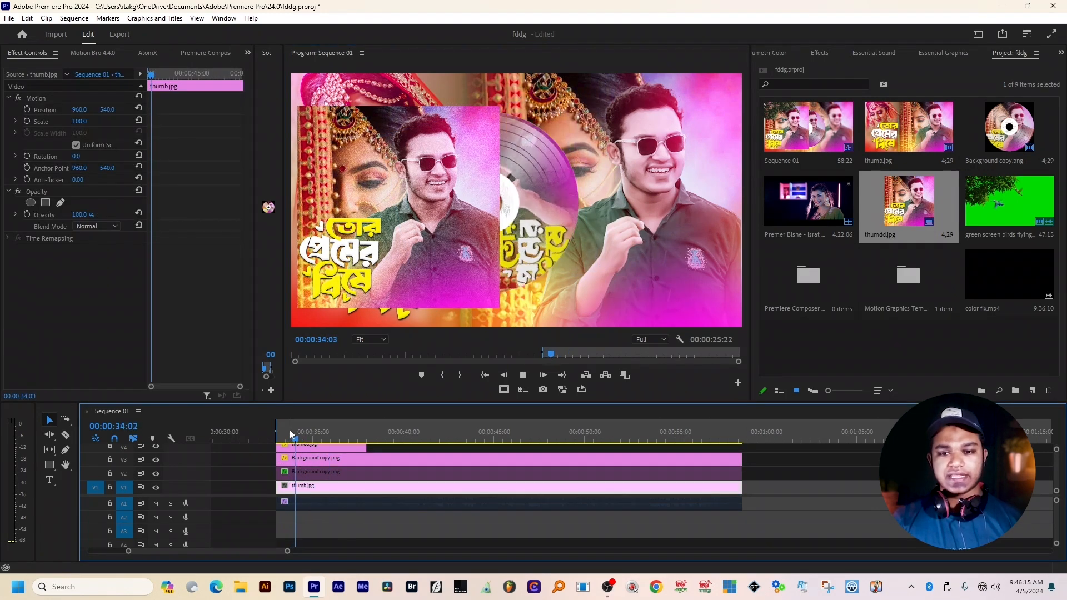
{"action": "key", "text": "space"}
{"action": "left_click_drag", "start_coordinate": [367, 447], "coordinate": [744, 463]}
{"action": "key", "text": "space"}
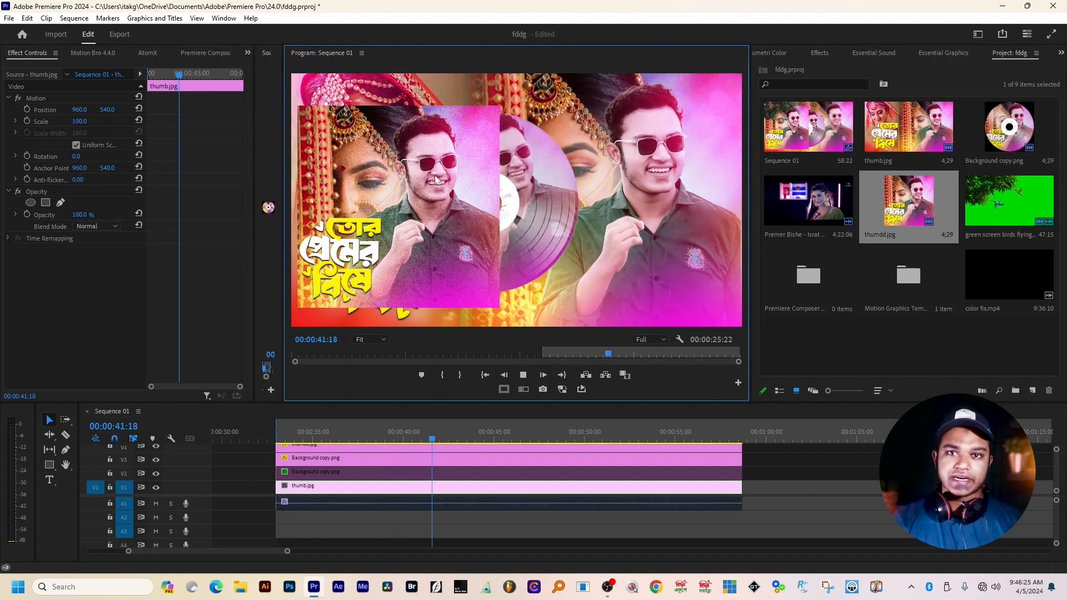
{"action": "key", "text": "space"}
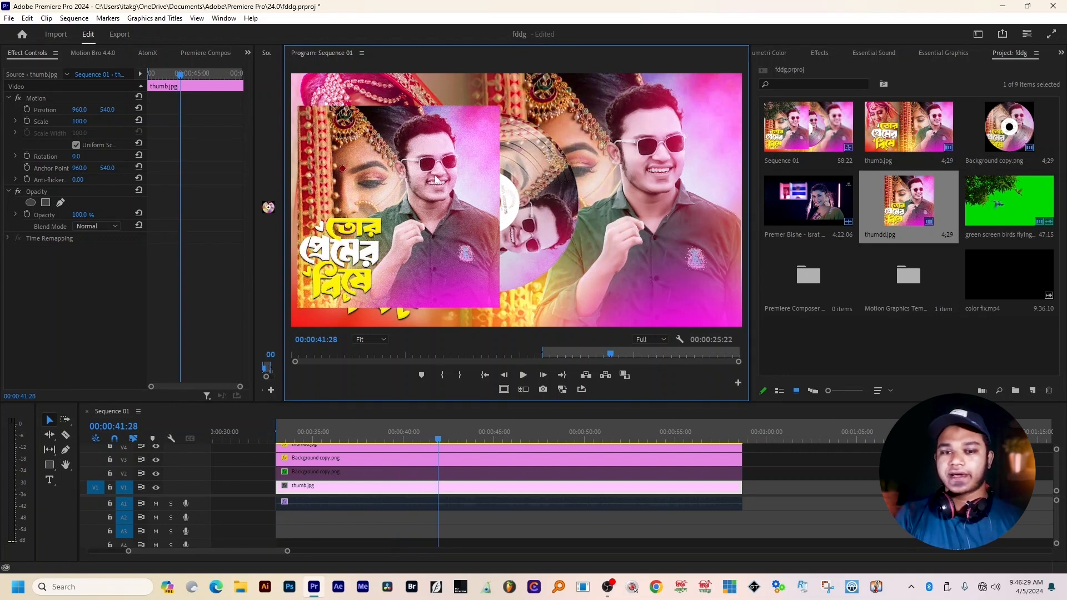
Step: Apply the Gaussian Blur video effect to the thumb.jpg background on V1 and set its Blurriness to 29
{"action": "left_click", "coordinate": [355, 431]}
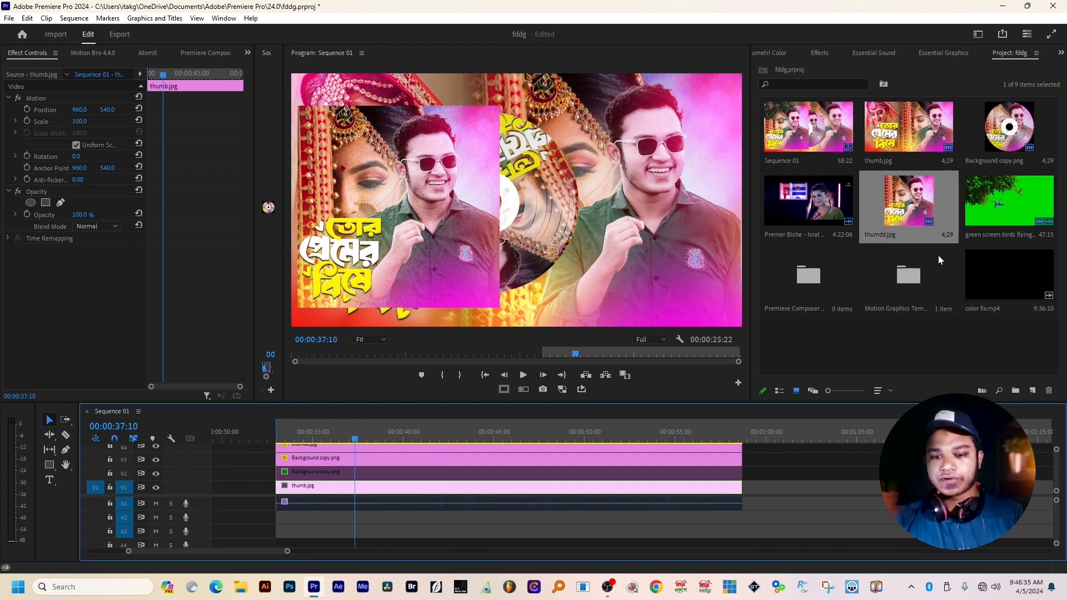
{"action": "left_click", "coordinate": [819, 54]}
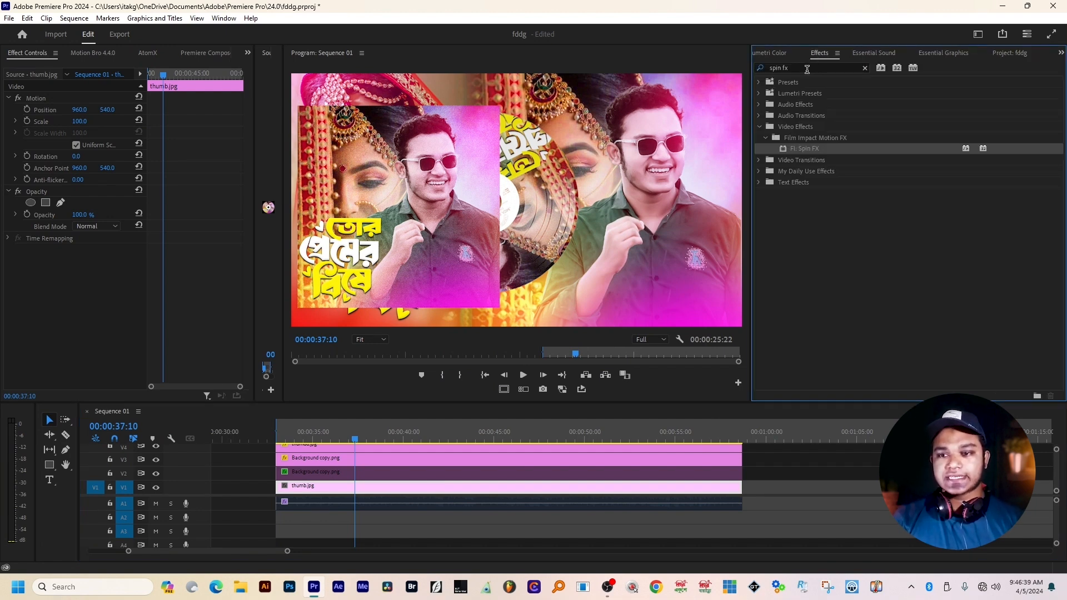
{"action": "left_click", "coordinate": [806, 69]}
{"action": "type", "text": "g"}
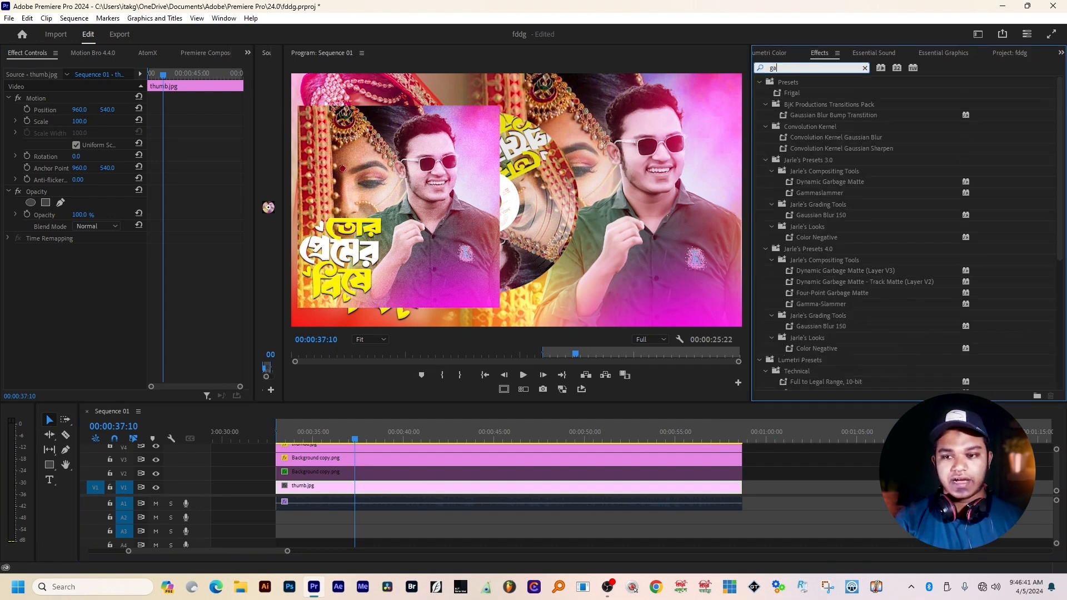
{"action": "type", "text": "ua"}
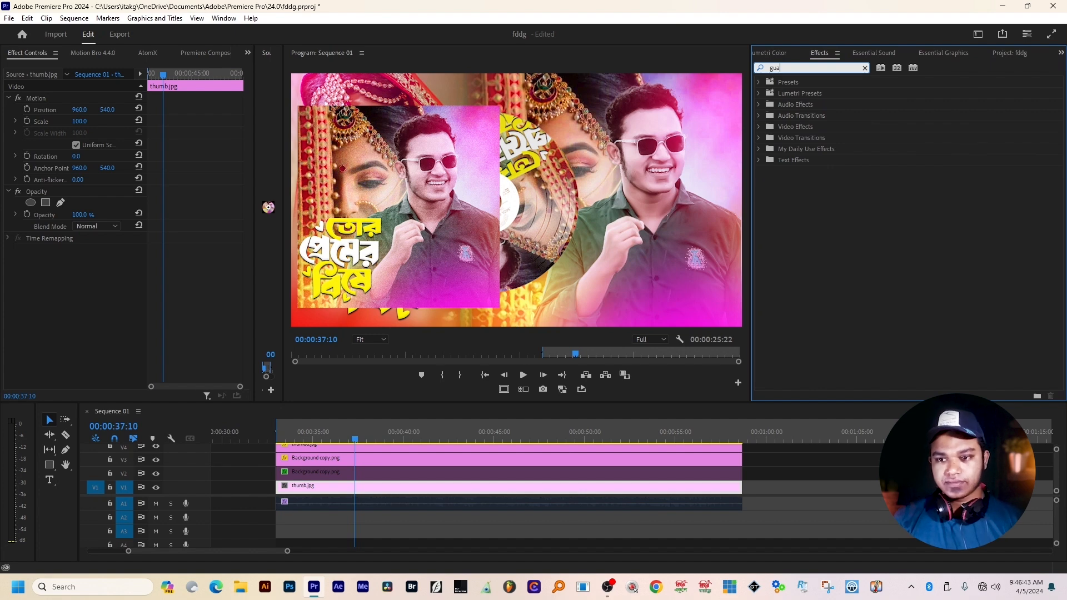
{"action": "key", "text": "BackSpace"}
{"action": "key", "text": "BackSpace"}
{"action": "type", "text": "au"}
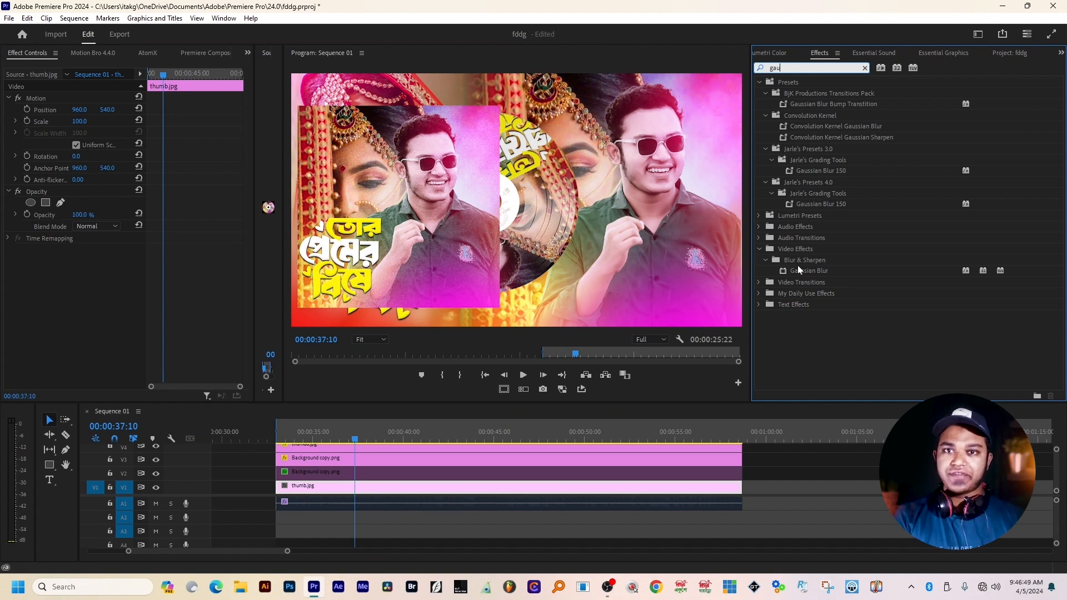
{"action": "left_click_drag", "start_coordinate": [798, 270], "coordinate": [389, 493]}
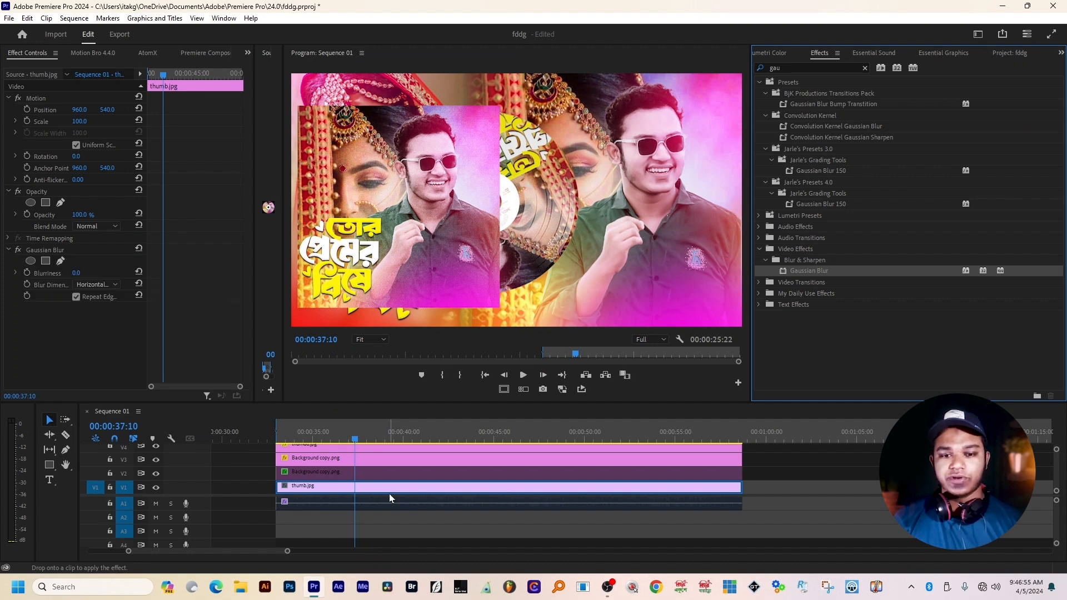
{"action": "left_click_drag", "start_coordinate": [78, 273], "coordinate": [53, 272]}
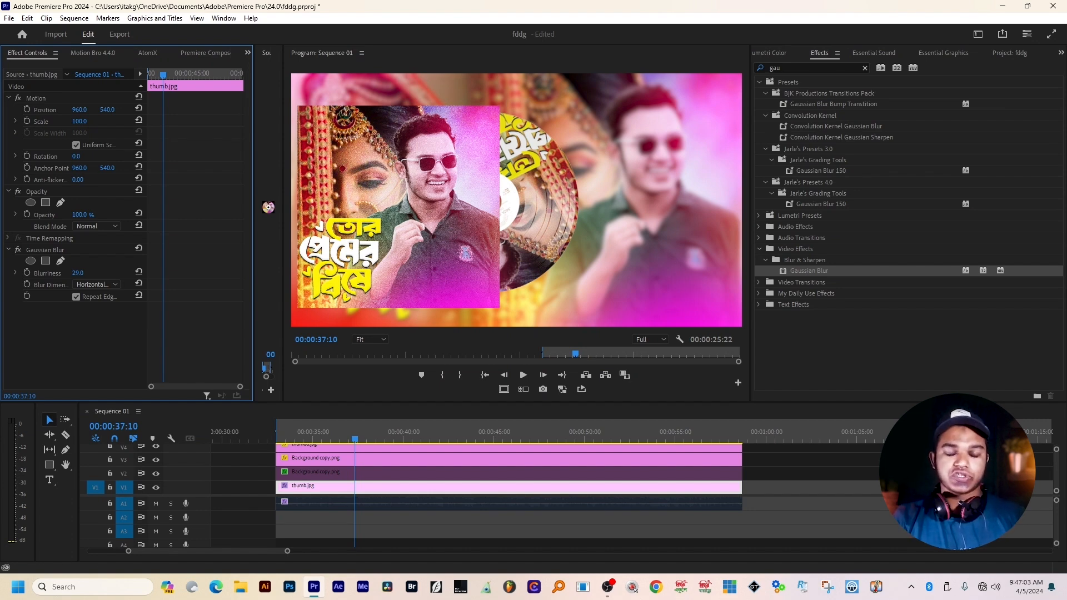
Step: Play the opening seconds of the composition to check the blurred background behind the record and cover
{"action": "left_click_drag", "start_coordinate": [297, 439], "coordinate": [285, 442]}
{"action": "key", "text": "space"}
{"action": "key", "text": "space"}
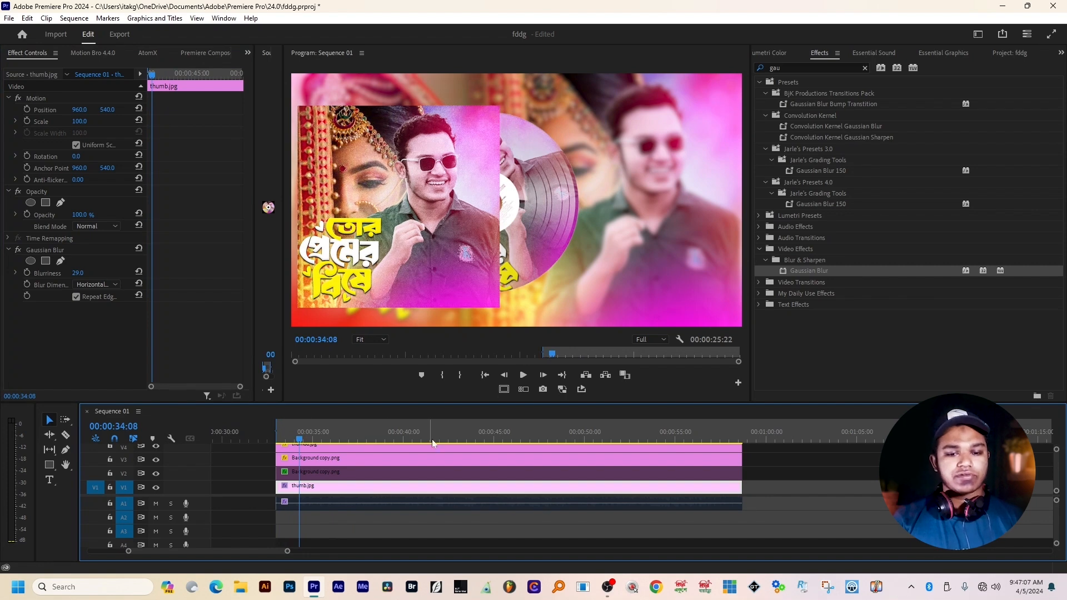
{"action": "left_click_drag", "start_coordinate": [441, 370], "coordinate": [442, 239]}
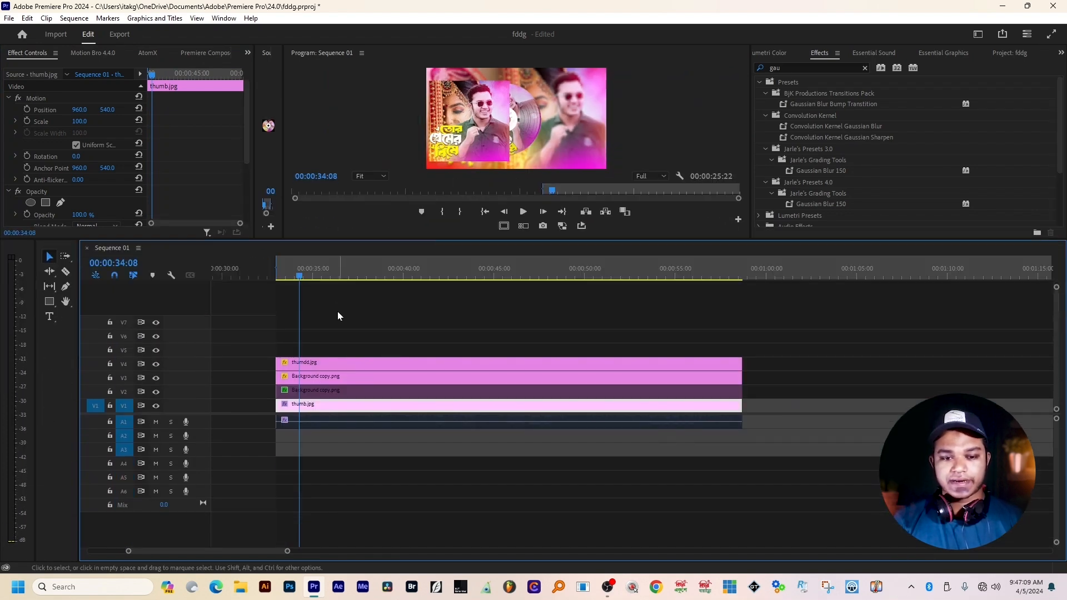
{"action": "left_click_drag", "start_coordinate": [299, 277], "coordinate": [323, 278]}
{"action": "key", "text": "space"}
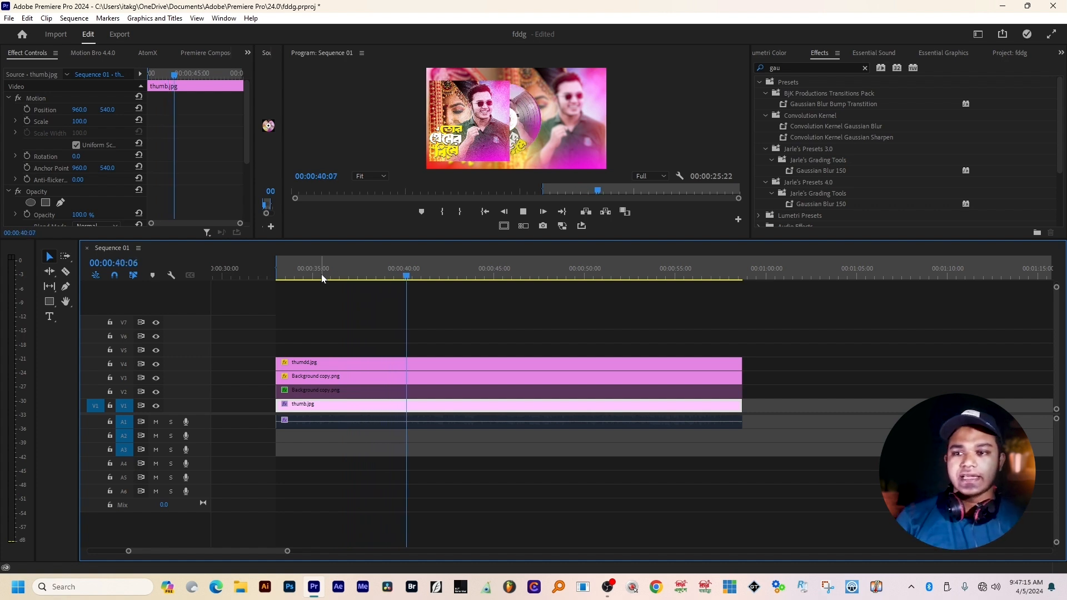
{"action": "key", "text": "space"}
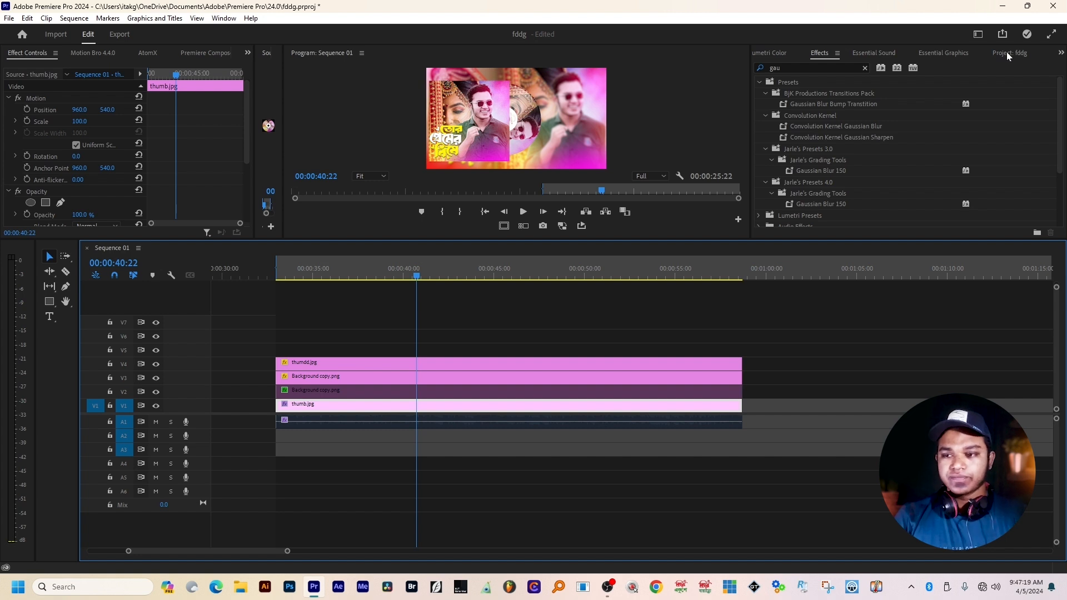
Step: Place the green screen birds clip on V5, aligned with the start of the other clips, and delete only its audio
{"action": "left_click", "coordinate": [1007, 53]}
{"action": "left_click", "coordinate": [971, 191]}
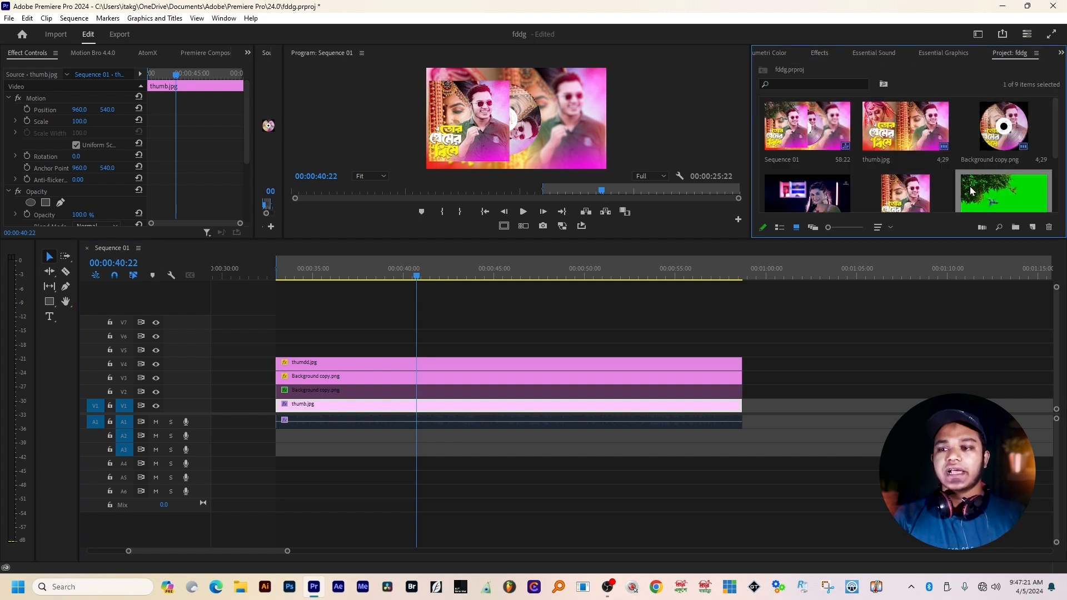
{"action": "left_click_drag", "start_coordinate": [971, 191], "coordinate": [278, 350]}
{"action": "left_click", "coordinate": [401, 352]}
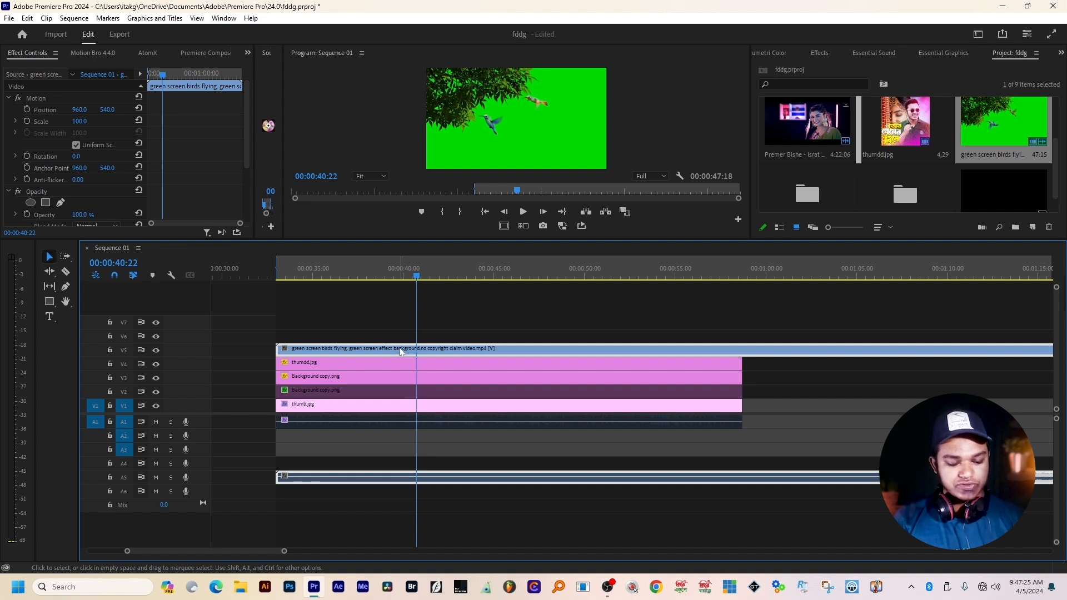
{"action": "key", "text": "shift+e"}
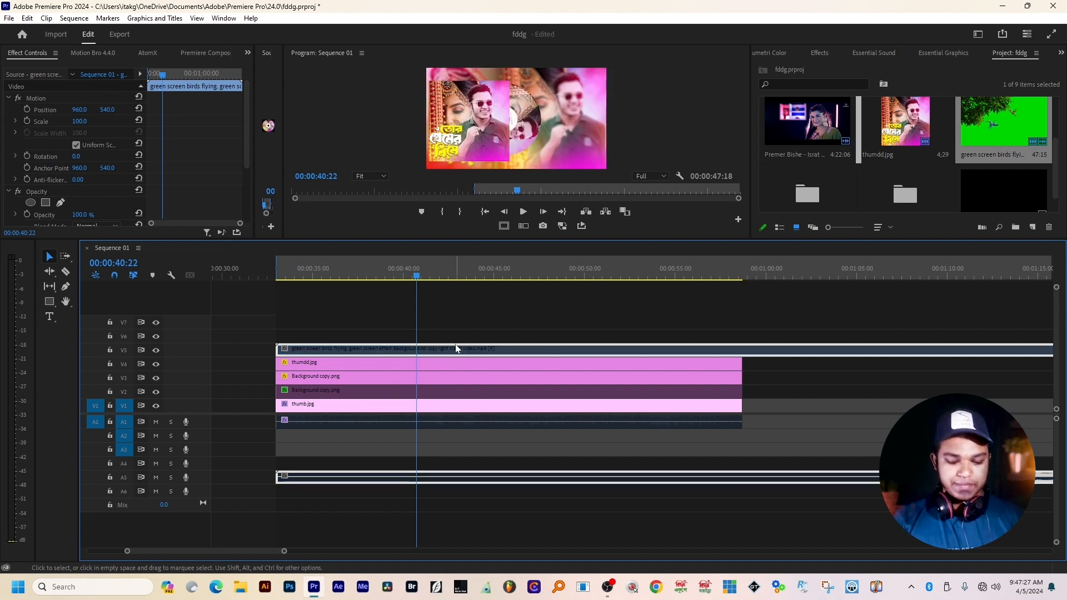
{"action": "key", "text": "shift+e"}
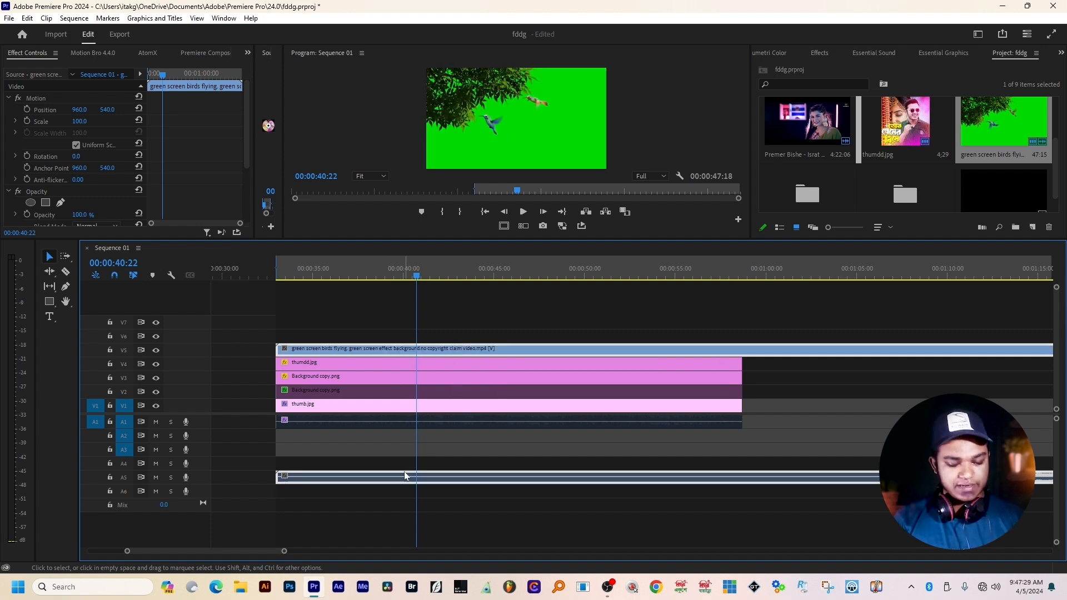
{"action": "left_click", "coordinate": [401, 479], "text": "alt"}
{"action": "key", "text": "Delete"}
Step: Cut the green screen birds clip at 00:00:58:22, where the other clips end, and delete the excess part
{"action": "left_click_drag", "start_coordinate": [750, 268], "coordinate": [745, 269]}
{"action": "left_click", "coordinate": [755, 354]}
{"action": "key", "text": "c"}
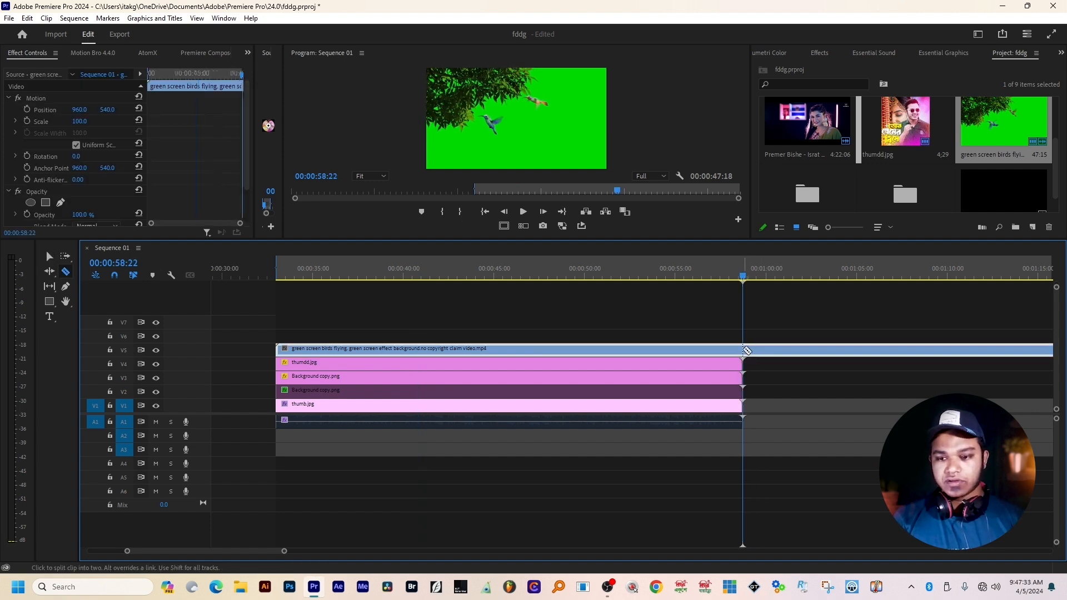
{"action": "left_click", "coordinate": [745, 351]}
{"action": "key", "text": "b"}
{"action": "left_click", "coordinate": [768, 354]}
{"action": "key", "text": "Delete"}
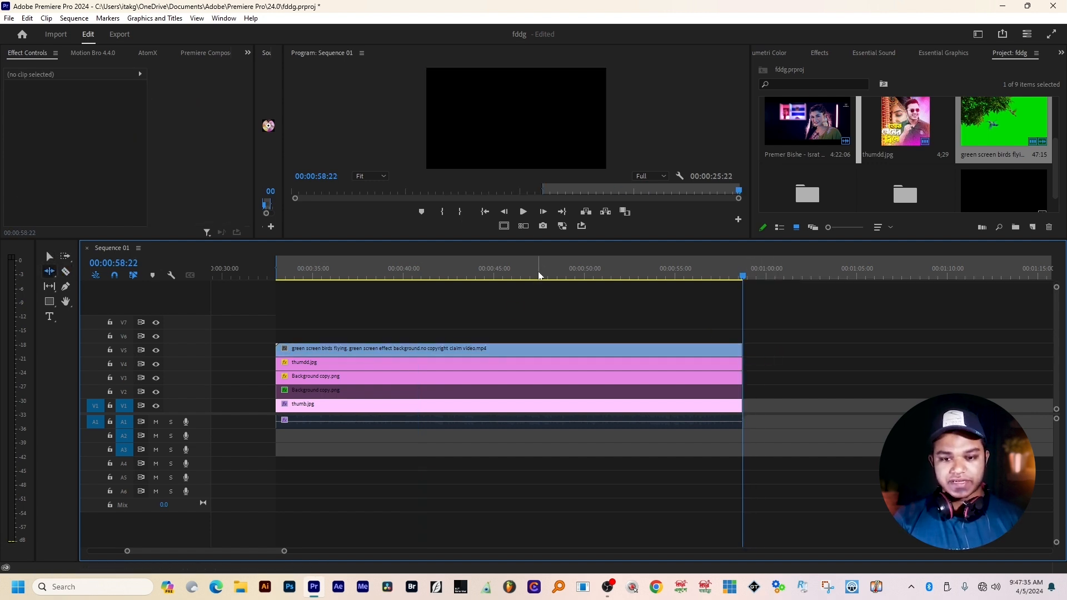
Step: Search the effects for "ultra" and apply the Ultra Key video effect to the green screen birds clip on V5
{"action": "left_click", "coordinate": [501, 272]}
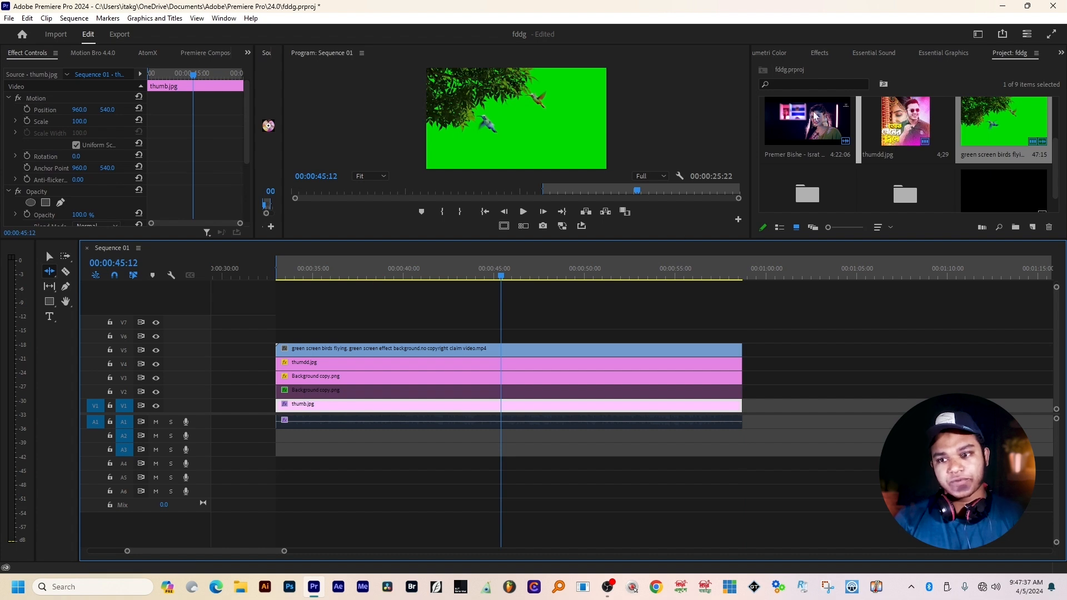
{"action": "left_click", "coordinate": [820, 53]}
{"action": "left_click", "coordinate": [808, 68]}
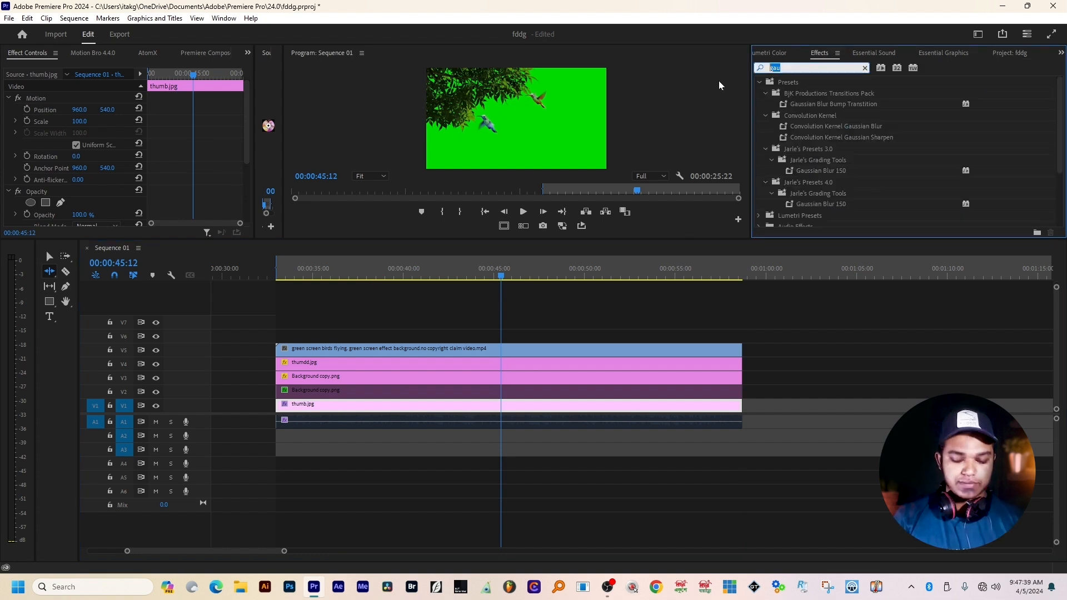
{"action": "type", "text": "ultr"}
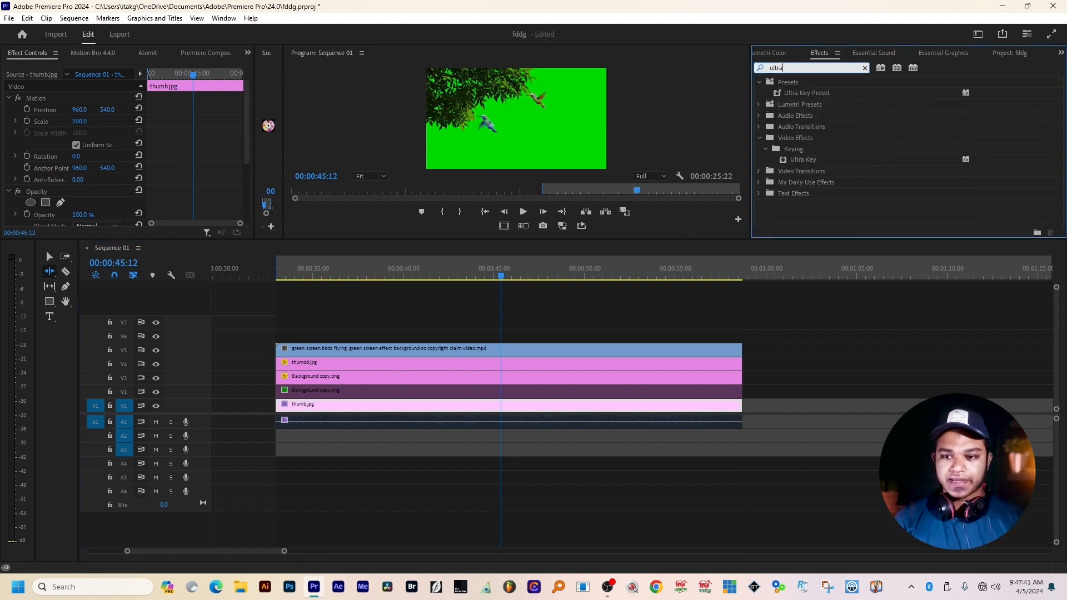
{"action": "type", "text": "a"}
{"action": "left_click_drag", "start_coordinate": [815, 95], "coordinate": [437, 348]}
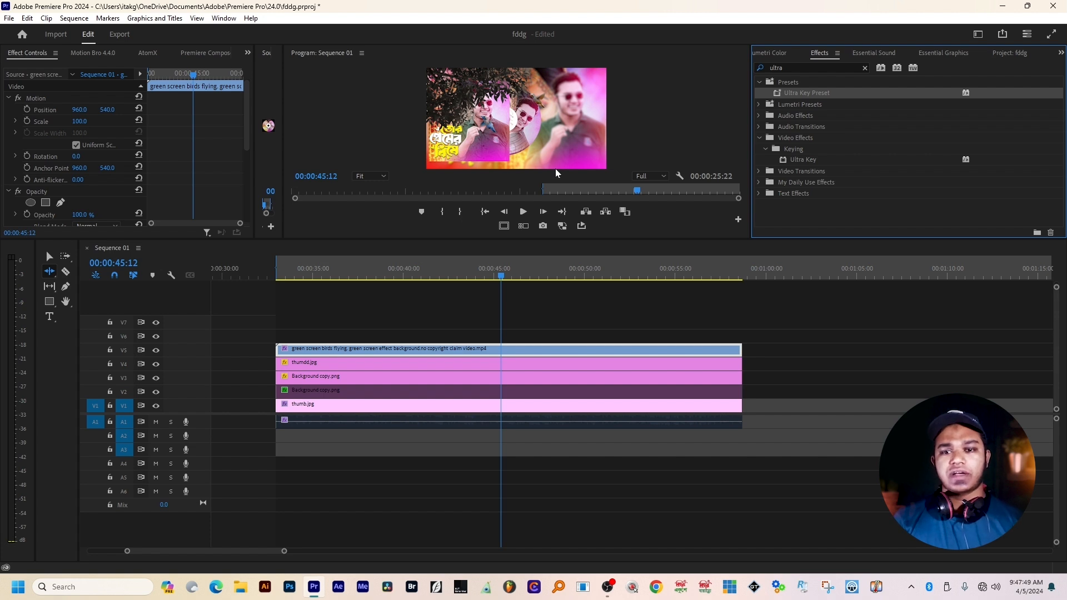
{"action": "key", "text": "ctrl+z"}
{"action": "left_click", "coordinate": [794, 162]}
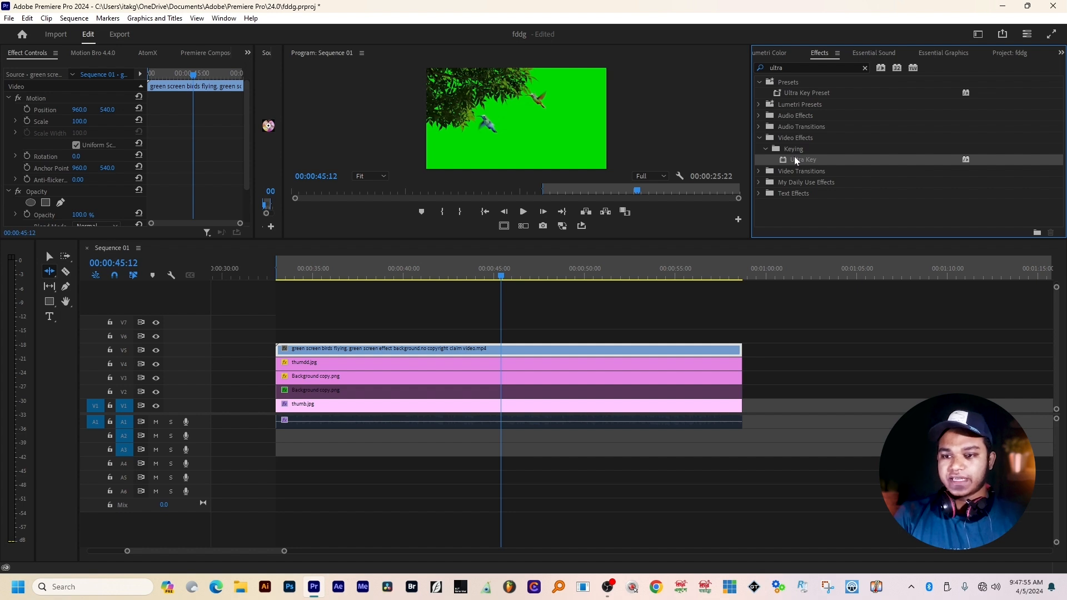
{"action": "left_click_drag", "start_coordinate": [795, 159], "coordinate": [476, 349]}
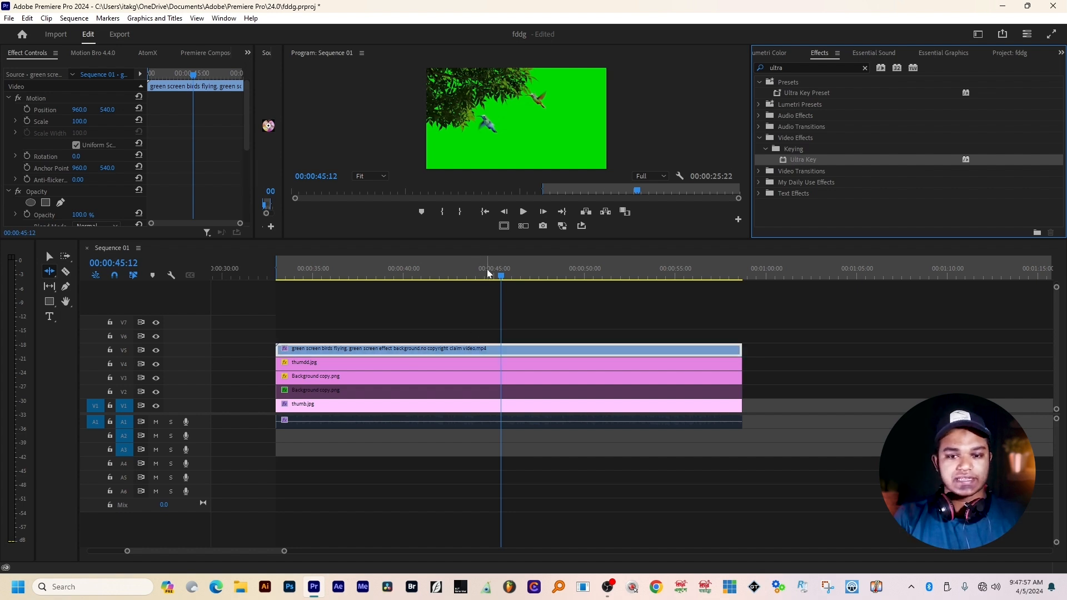
Step: Sample the birds clip's green background as the Ultra Key key color at 00:00:41:00
{"action": "left_click", "coordinate": [421, 272]}
{"action": "scroll", "coordinate": [106, 156], "scroll_direction": "down", "scroll_amount": 5}
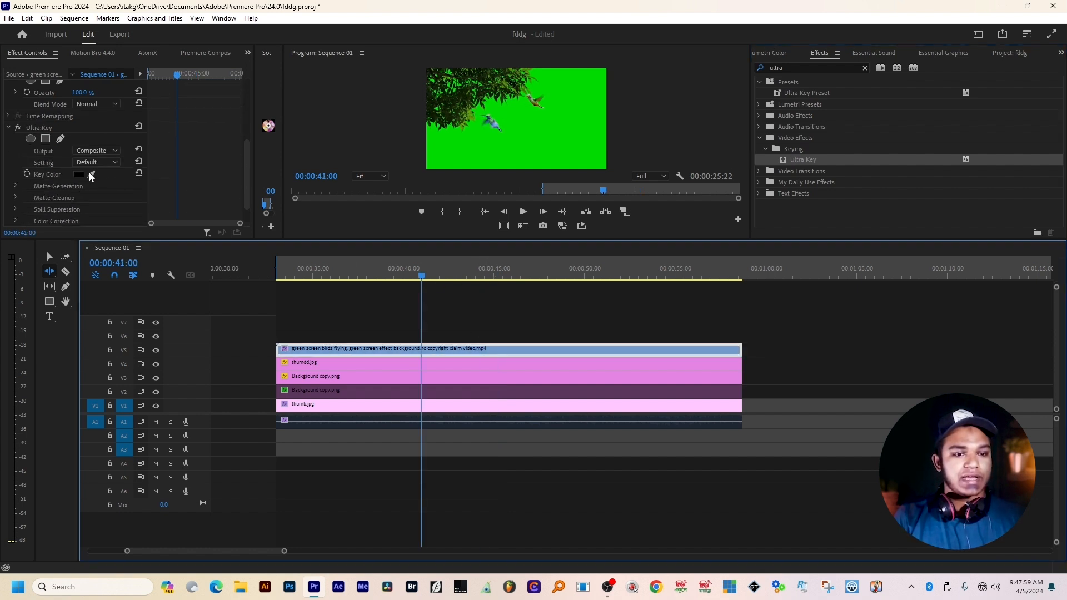
{"action": "left_click", "coordinate": [92, 174]}
{"action": "left_click", "coordinate": [580, 144]}
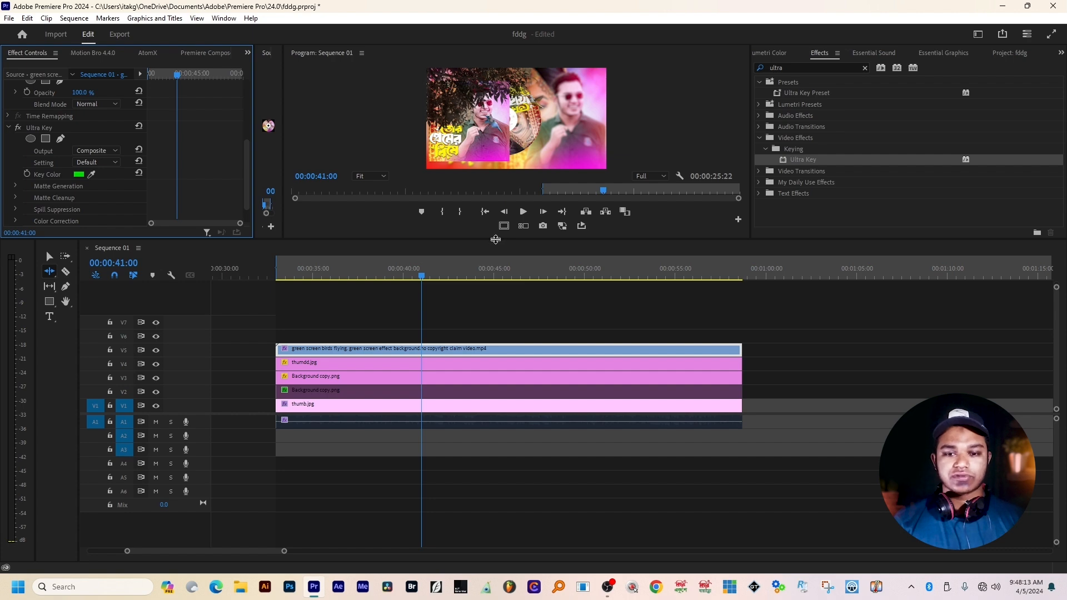
Step: Scale the birds clip to about 68.9 and move it over the upper-left corner of the frame, above the cover image
{"action": "left_click_drag", "start_coordinate": [494, 239], "coordinate": [500, 355]}
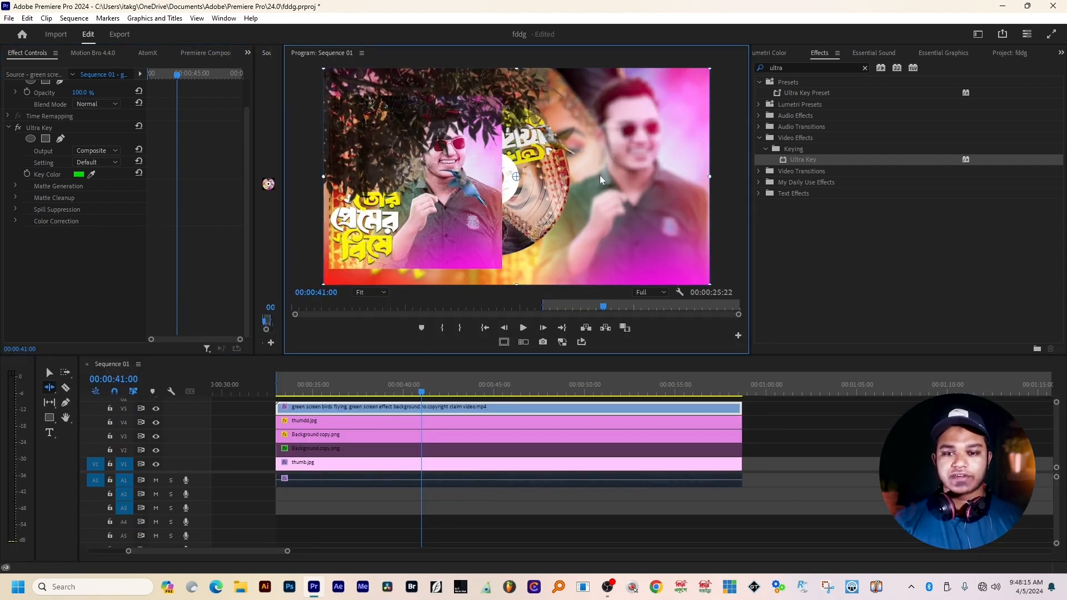
{"action": "left_click_drag", "start_coordinate": [711, 176], "coordinate": [664, 176]}
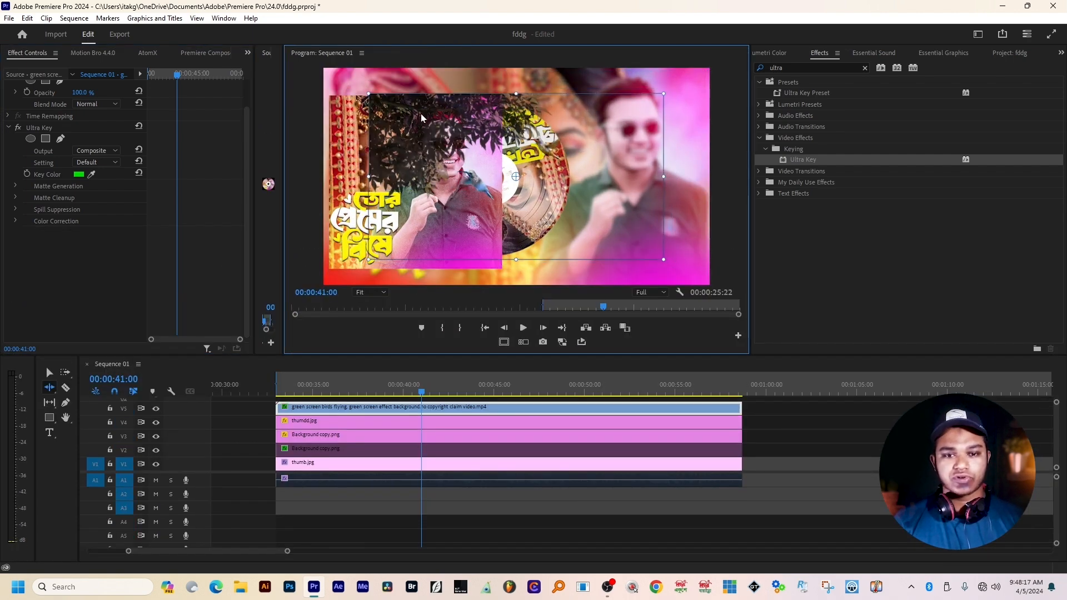
{"action": "left_click_drag", "start_coordinate": [463, 134], "coordinate": [409, 109]}
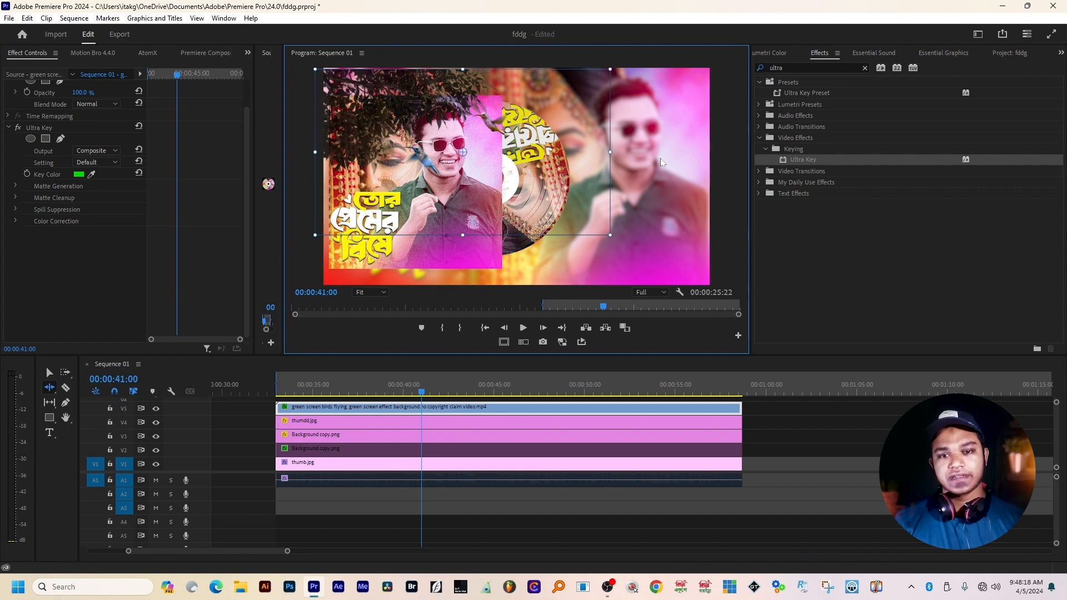
{"action": "left_click_drag", "start_coordinate": [607, 153], "coordinate": [543, 150]}
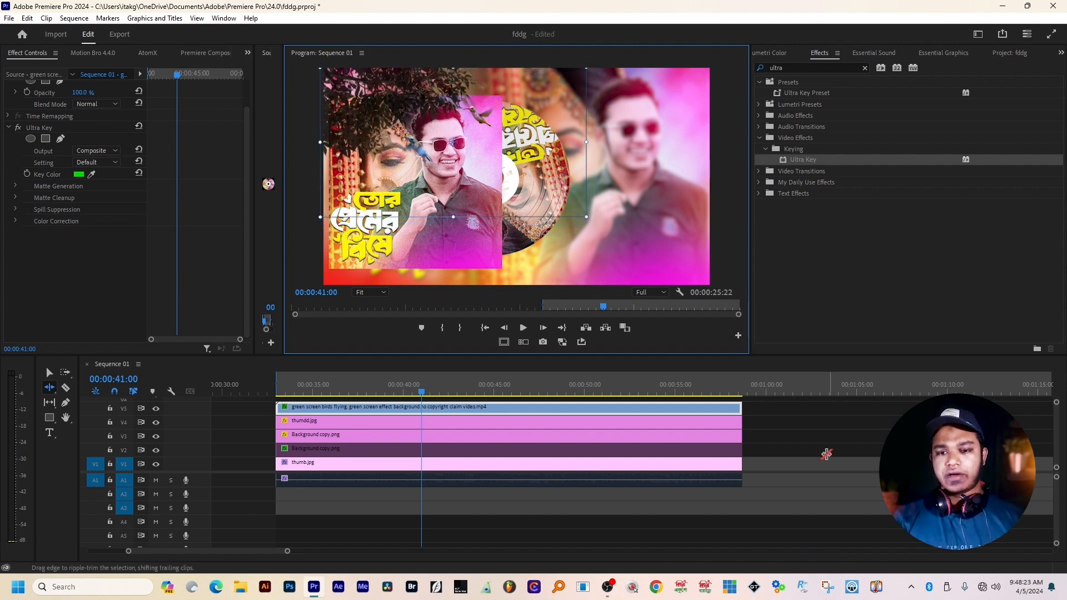
Step: Raise the midpoint of the green RGB curve in Lumetri Color for the birds clip
{"action": "left_click", "coordinate": [785, 56]}
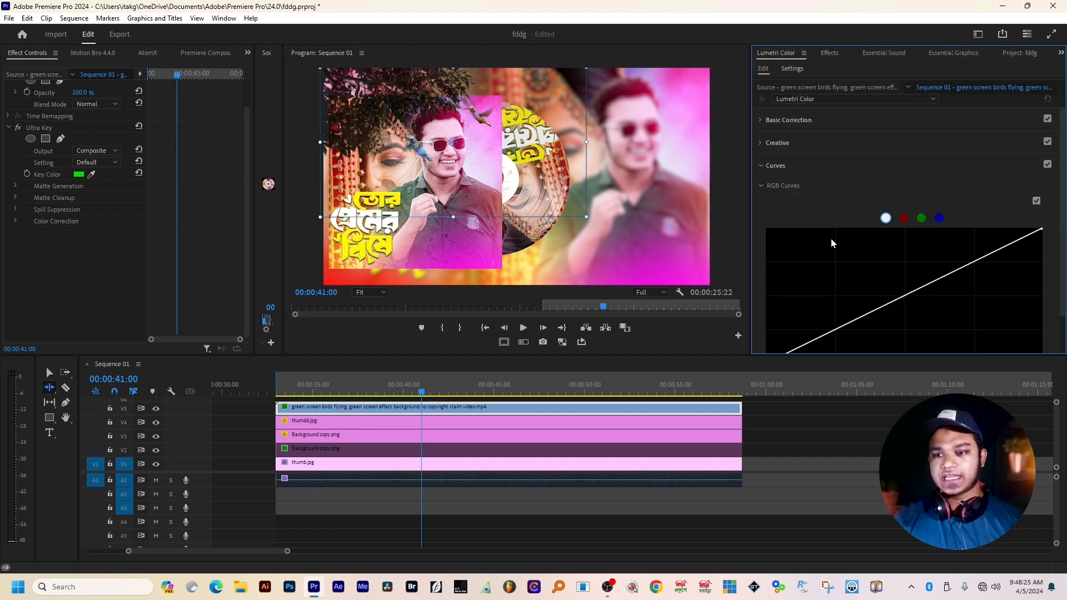
{"action": "left_click", "coordinate": [921, 217]}
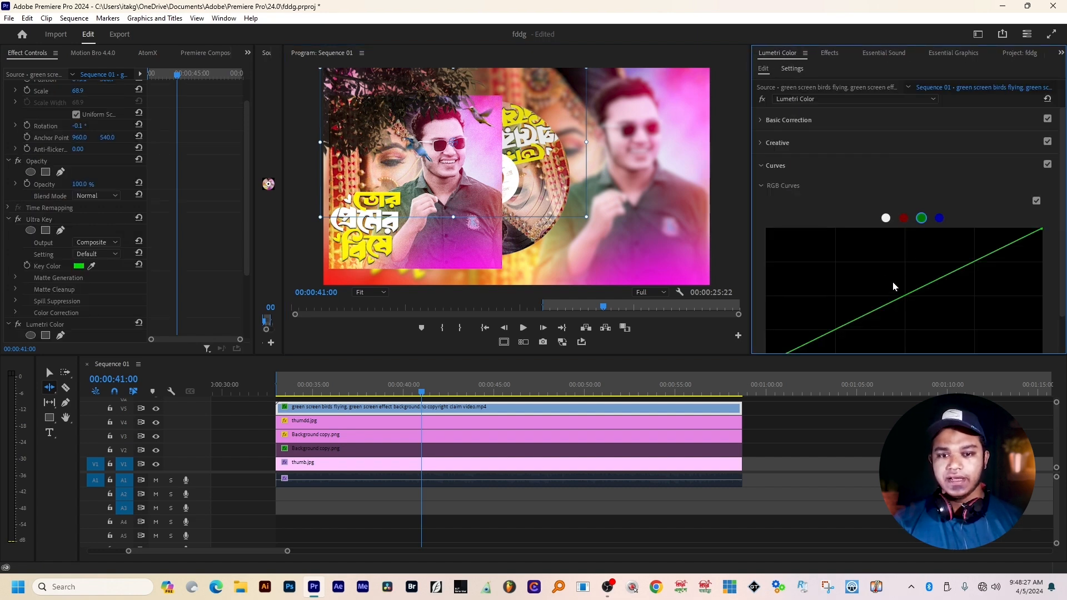
{"action": "left_click_drag", "start_coordinate": [904, 296], "coordinate": [898, 283]}
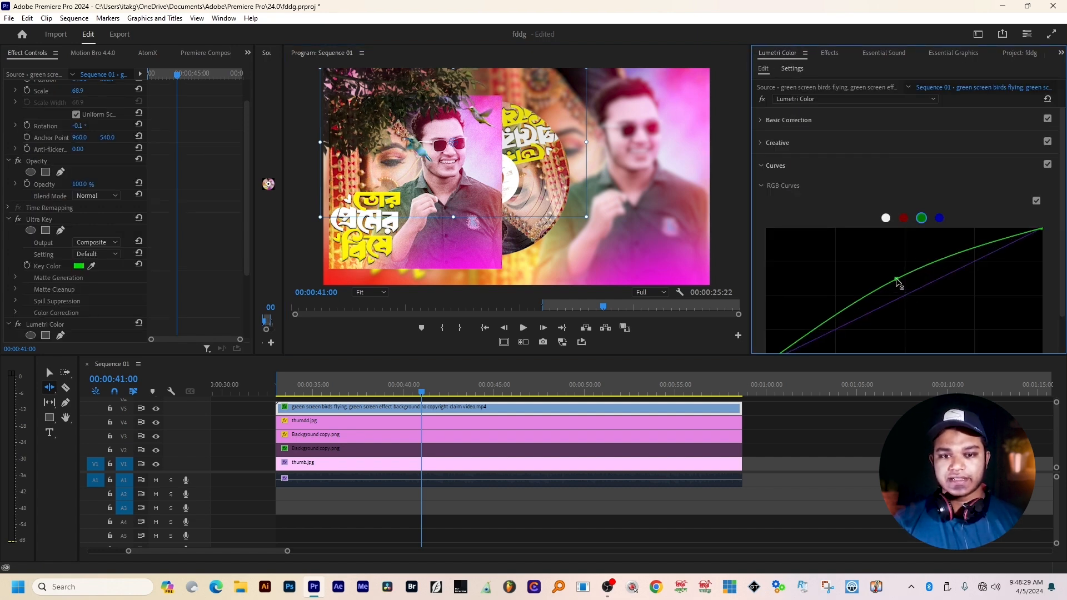
Step: Set the birds clip's Lumetri basic correction to Tint -17.7 and Saturation 121.7
{"action": "left_click", "coordinate": [766, 121]}
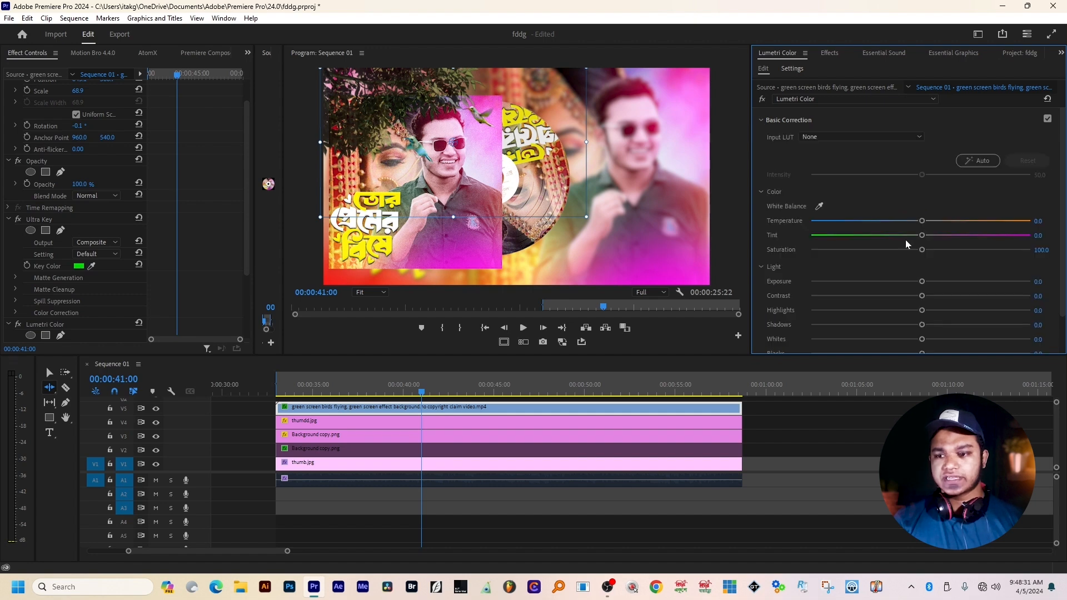
{"action": "left_click_drag", "start_coordinate": [922, 235], "coordinate": [902, 238]}
{"action": "scroll", "coordinate": [944, 266], "scroll_direction": "down", "scroll_amount": 4}
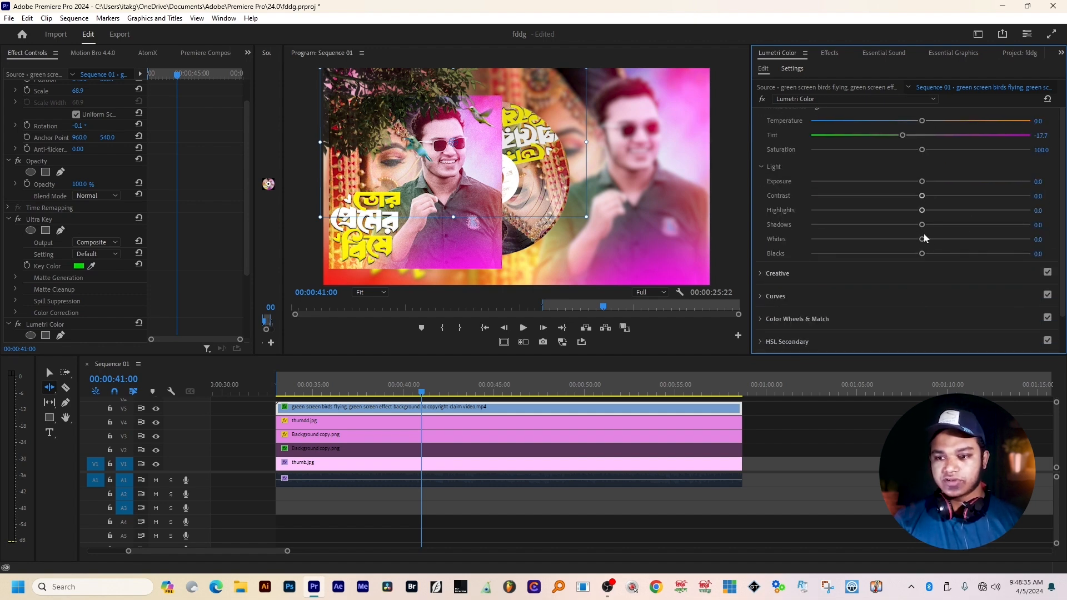
{"action": "left_click_drag", "start_coordinate": [921, 150], "coordinate": [944, 150]}
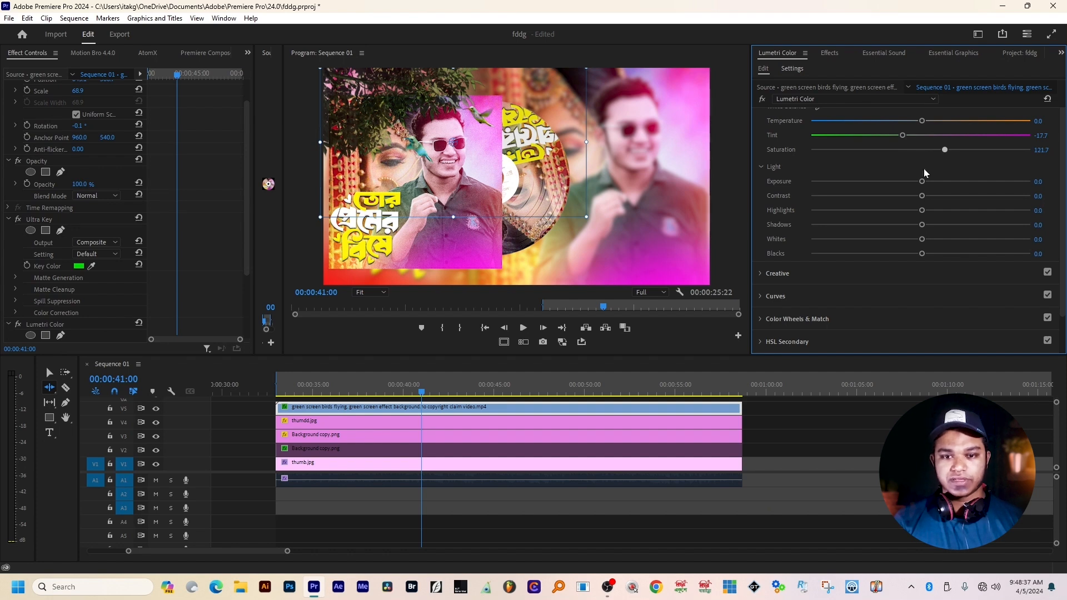
Step: Play the sequence from near its start to review the keyed birds over the cover image
{"action": "left_click", "coordinate": [327, 391]}
{"action": "left_click", "coordinate": [293, 391]}
{"action": "key", "text": "space"}
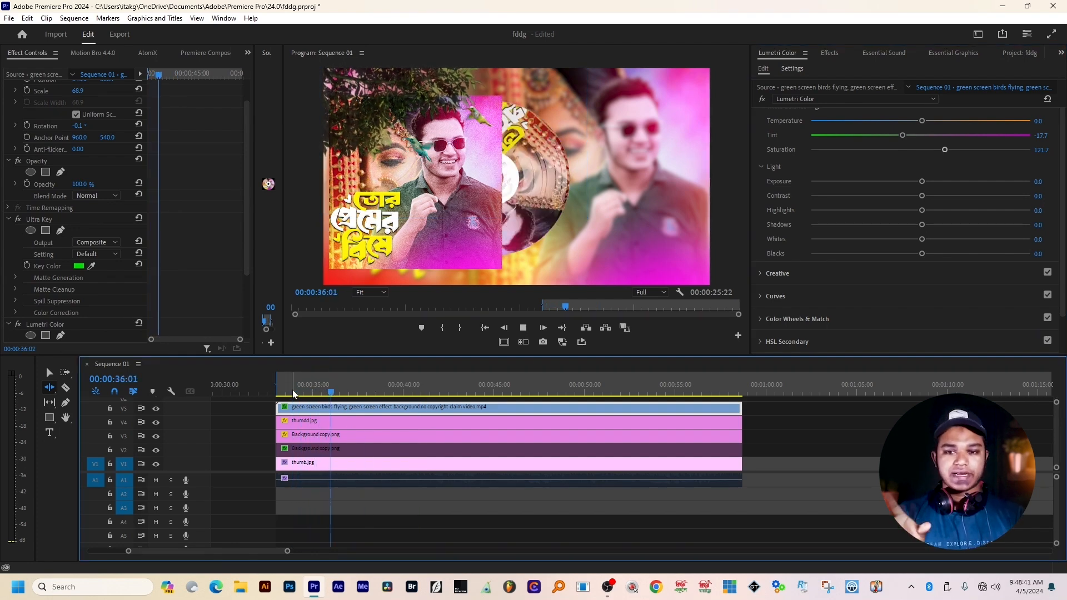
{"action": "key", "text": "space"}
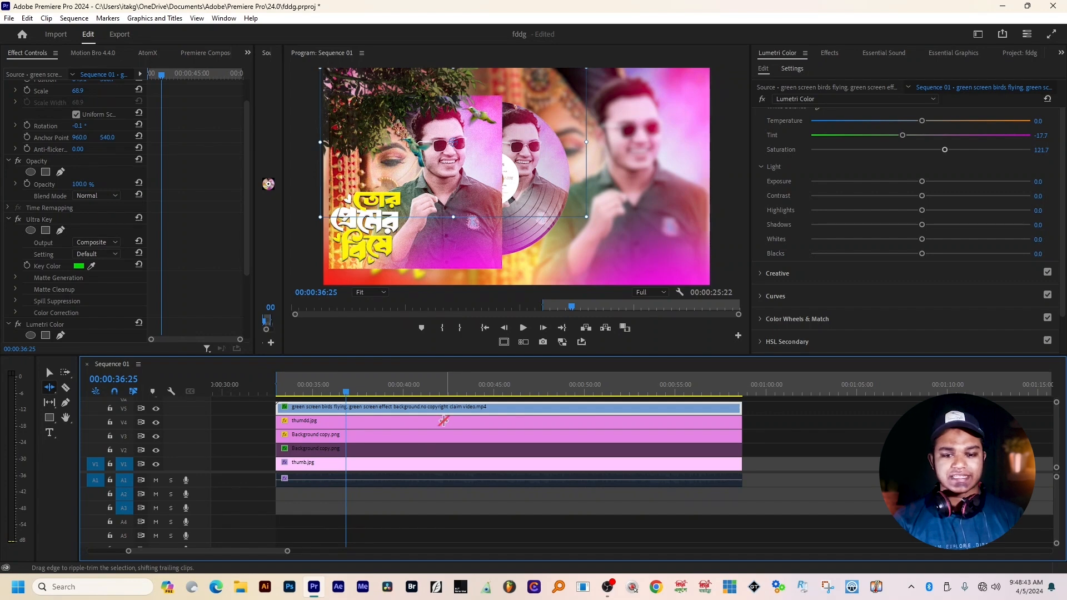
Step: Replace the spinning record's final rotation keyframe with a value of 11x0.0° at 00:00:58:07
{"action": "key", "text": "v"}
{"action": "left_click", "coordinate": [365, 420]}
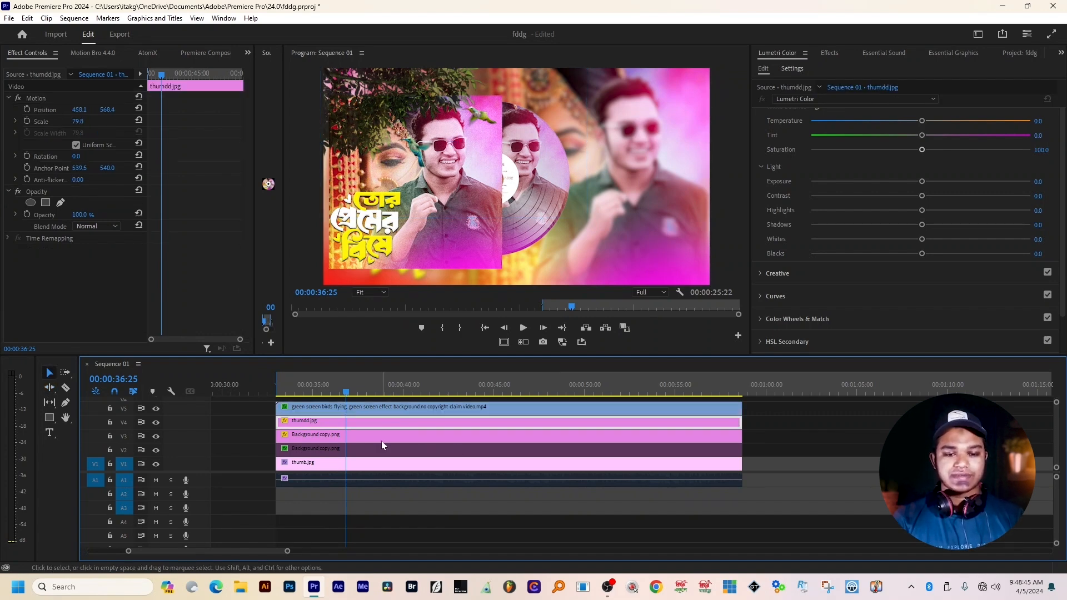
{"action": "left_click", "coordinate": [382, 437]}
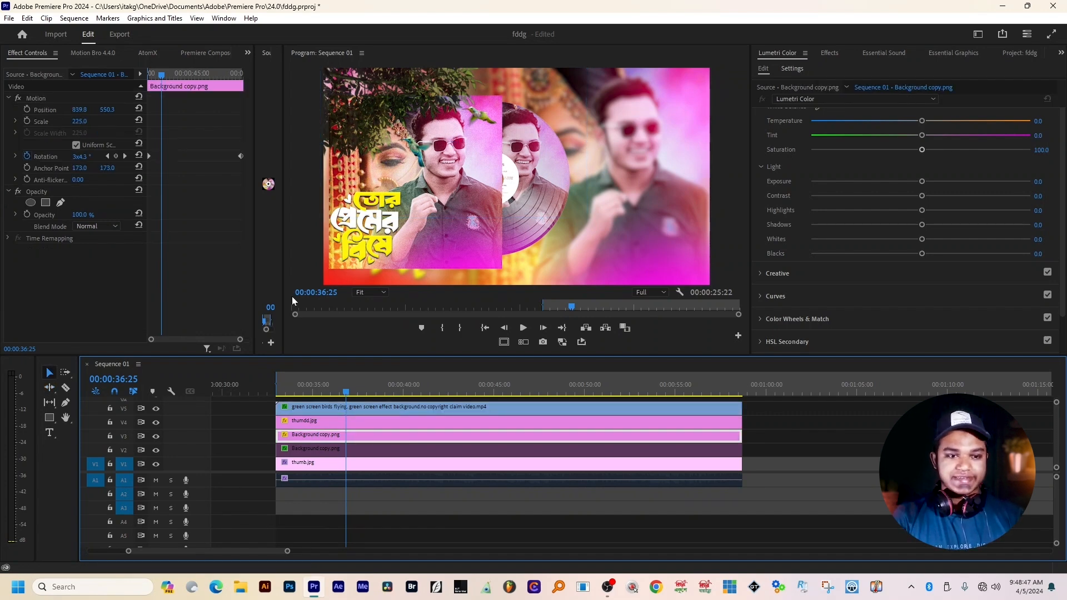
{"action": "left_click_drag", "start_coordinate": [604, 392], "coordinate": [735, 377]}
{"action": "left_click_drag", "start_coordinate": [228, 127], "coordinate": [259, 182]}
{"action": "key", "text": "Delete"}
{"action": "left_click", "coordinate": [84, 156]}
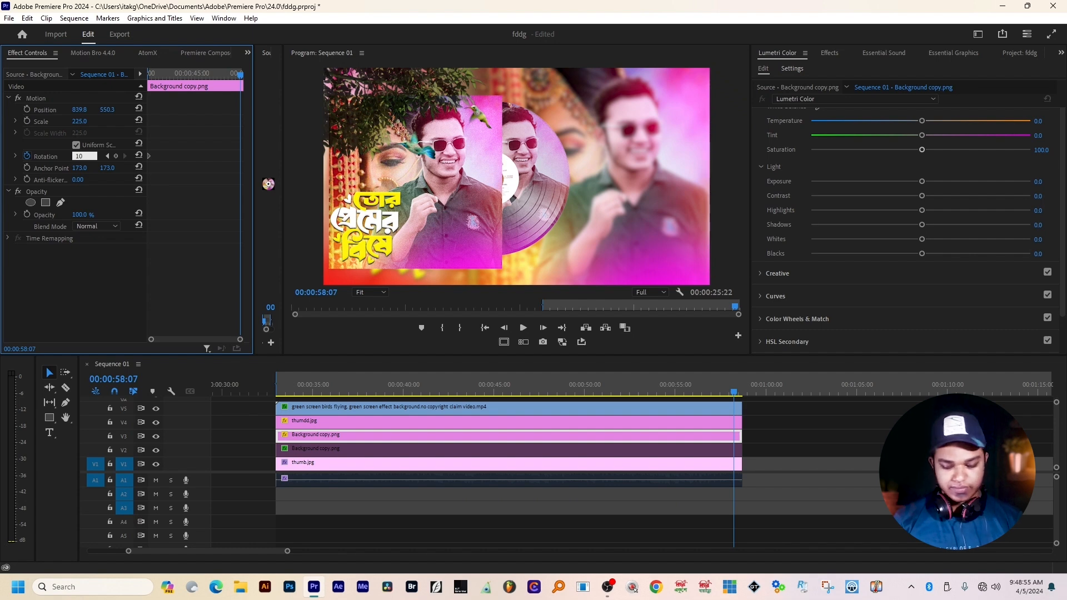
{"action": "key", "text": "Return"}
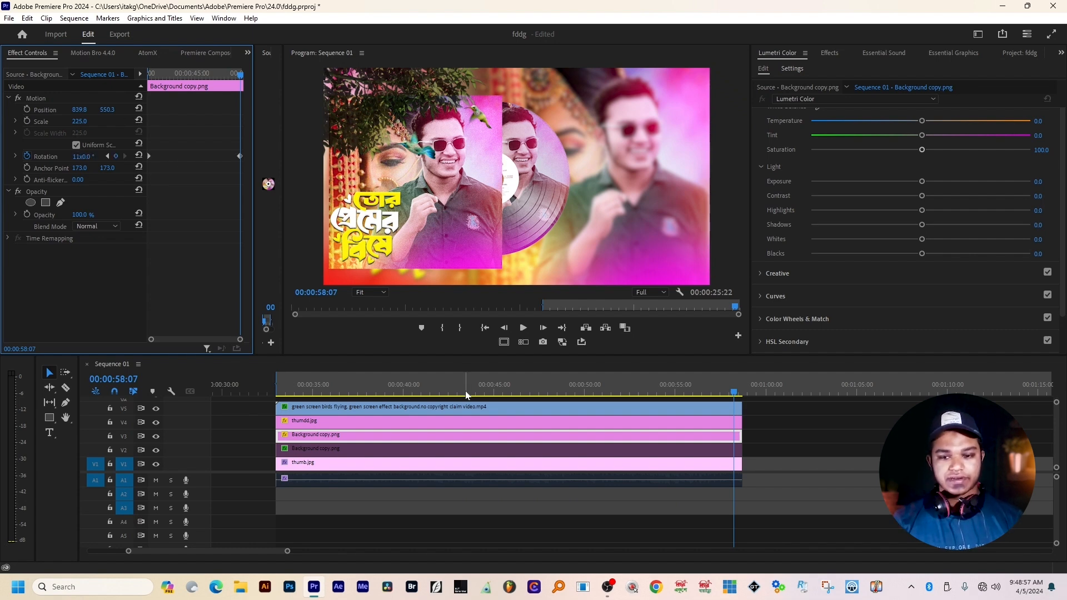
Step: Play the middle of the sequence to check the record's spin speed
{"action": "left_click_drag", "start_coordinate": [734, 392], "coordinate": [397, 436]}
{"action": "key", "text": "space"}
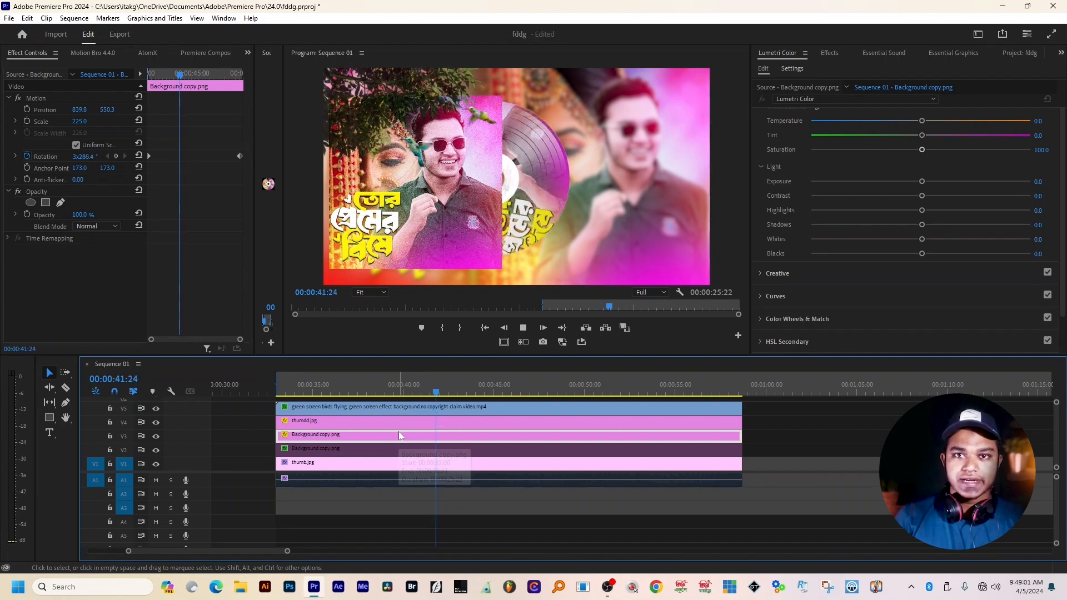
{"action": "key", "text": "space"}
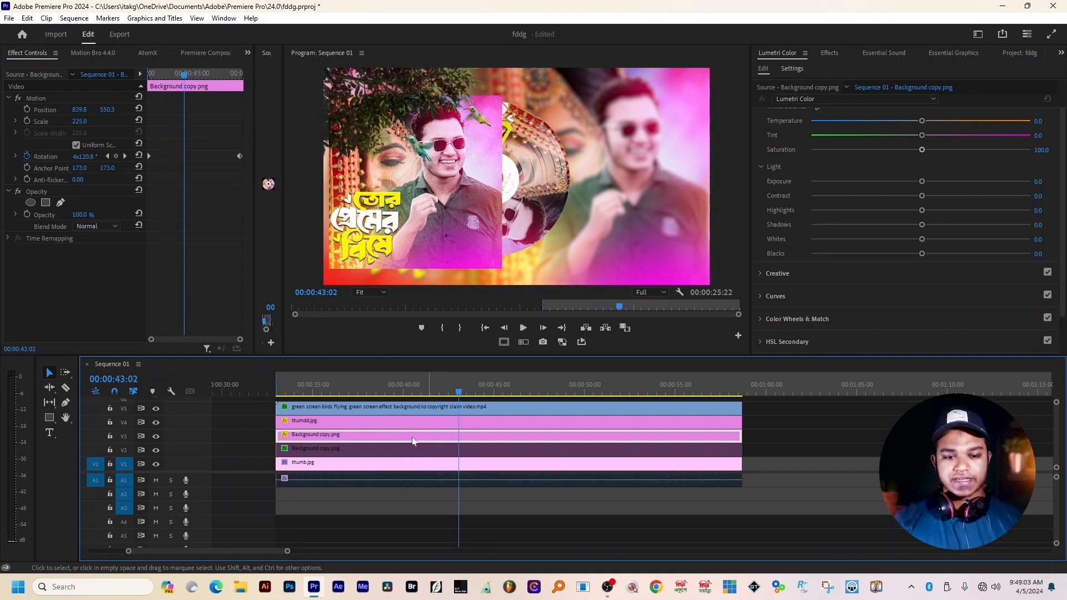
Step: Place the playhead at 00:00:33:25 and open the Starter Pack in Premiere Composer
{"action": "left_click_drag", "start_coordinate": [378, 392], "coordinate": [278, 399]}
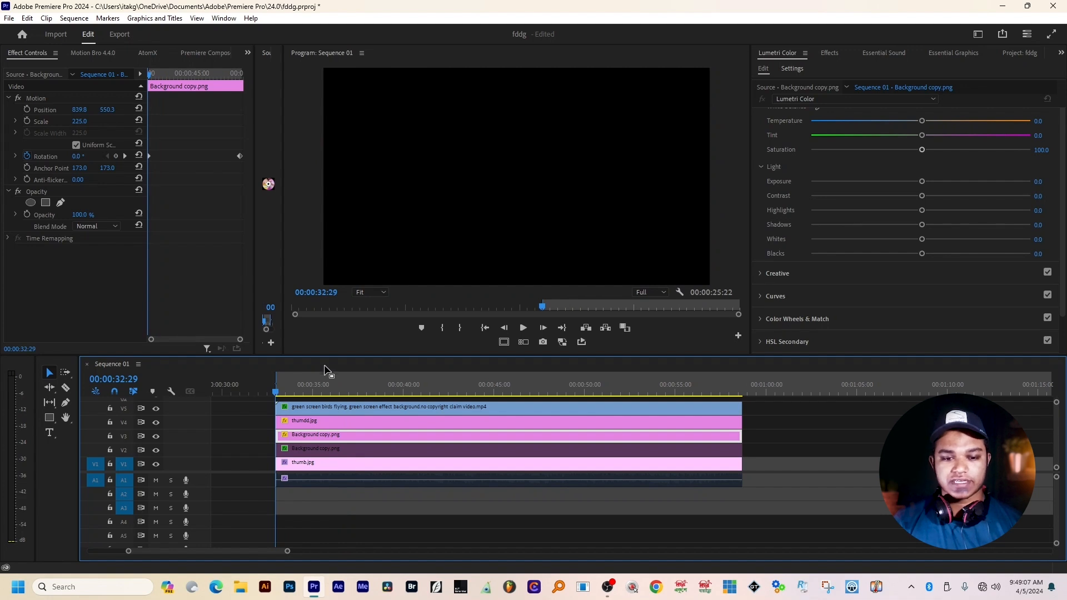
{"action": "left_click_drag", "start_coordinate": [345, 355], "coordinate": [345, 233]}
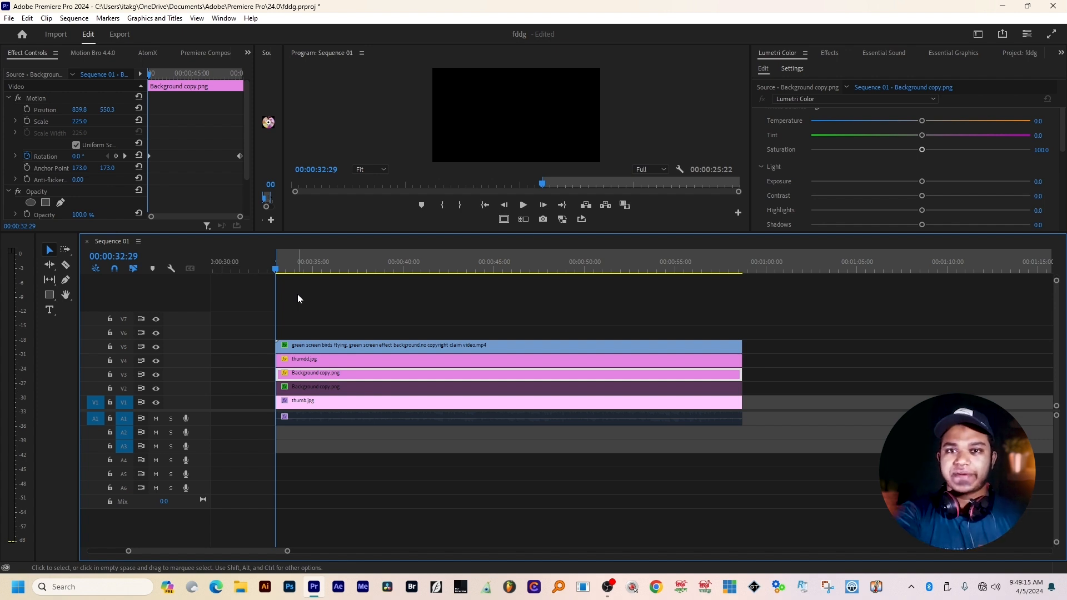
{"action": "left_click_drag", "start_coordinate": [303, 270], "coordinate": [291, 268]}
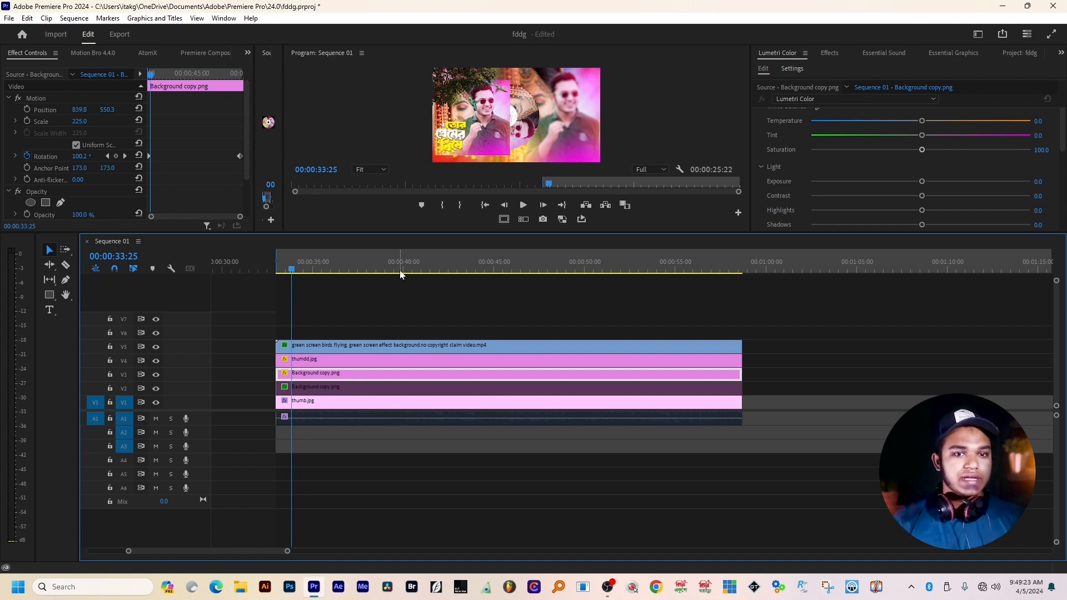
{"action": "left_click", "coordinate": [225, 19]}
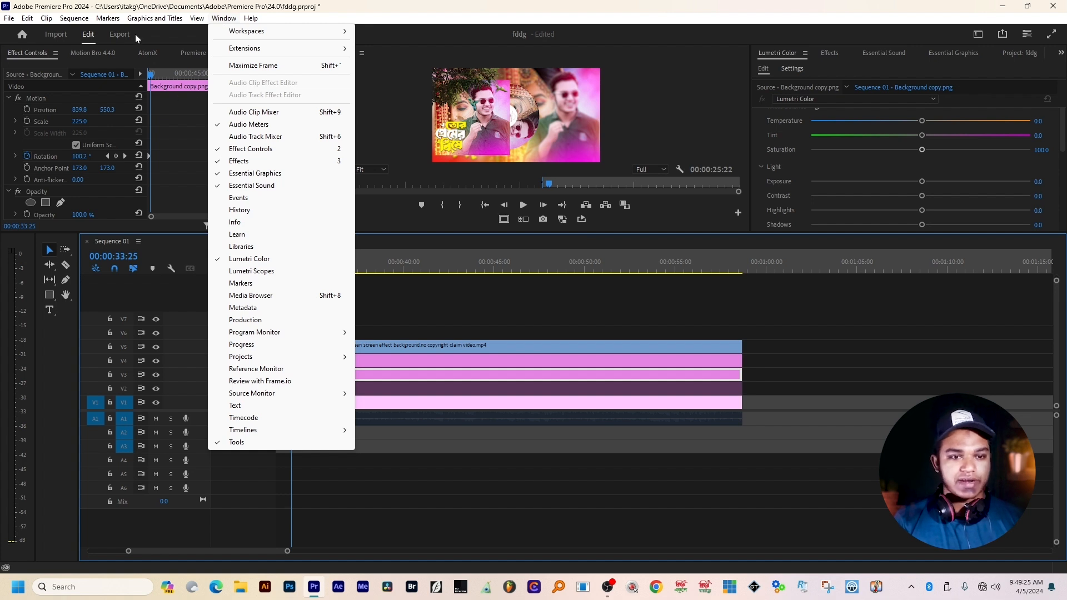
{"action": "left_click", "coordinate": [184, 57]}
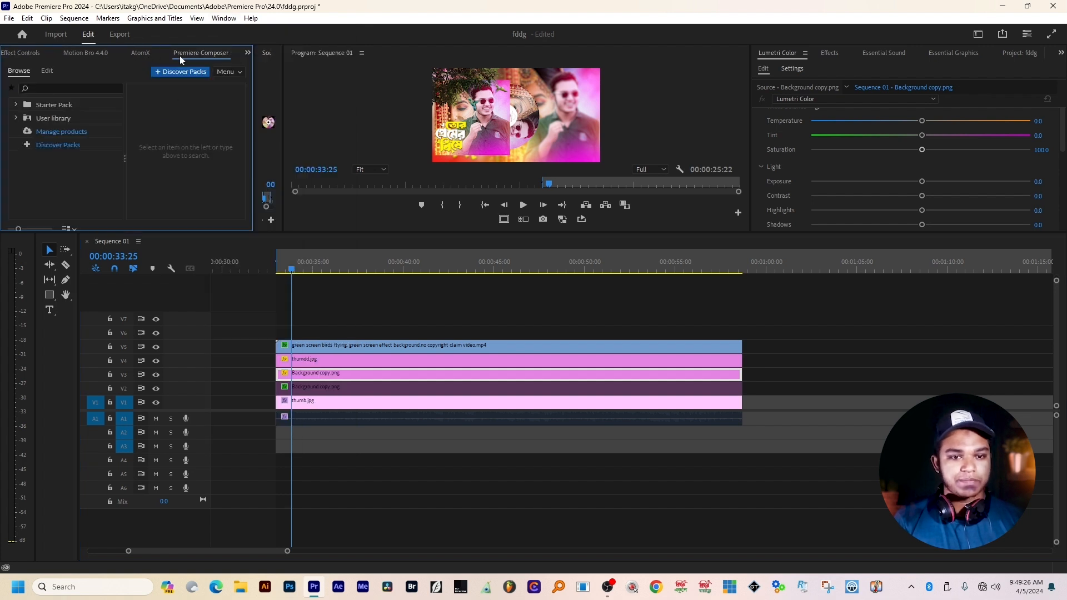
{"action": "left_click", "coordinate": [16, 105]}
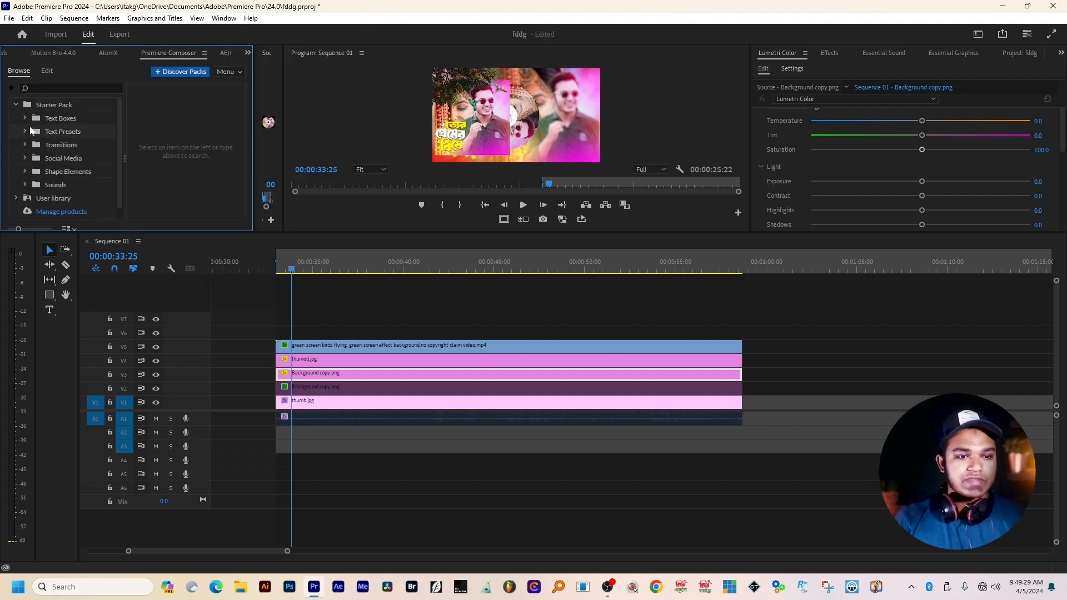
Step: Add the Fade & Position Characters preset from the Text Presets to track V6 at 00:00:33:25
{"action": "left_click", "coordinate": [27, 117]}
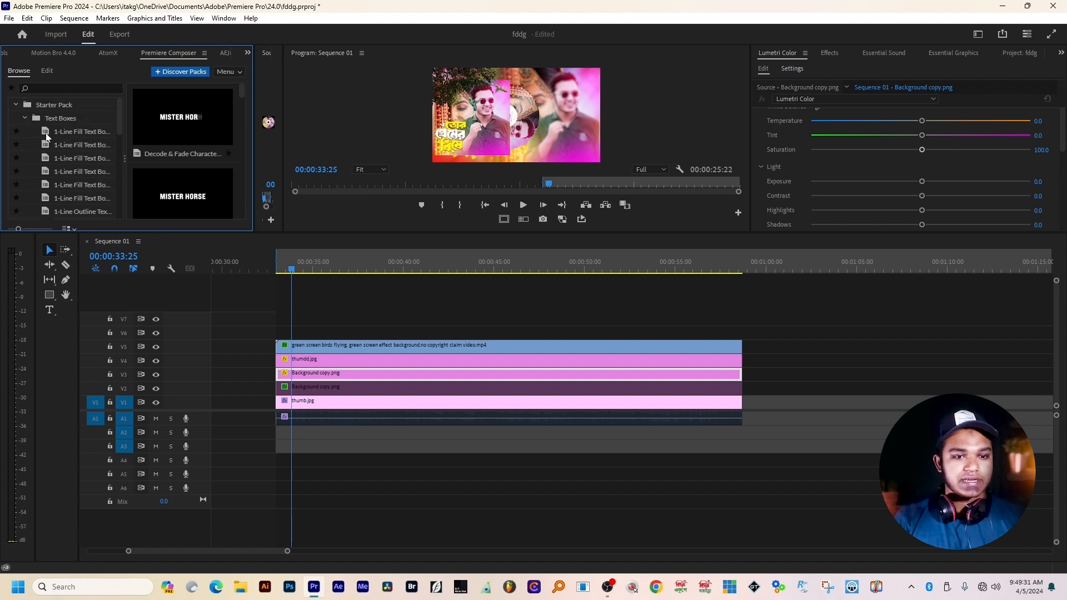
{"action": "left_click", "coordinate": [25, 118]}
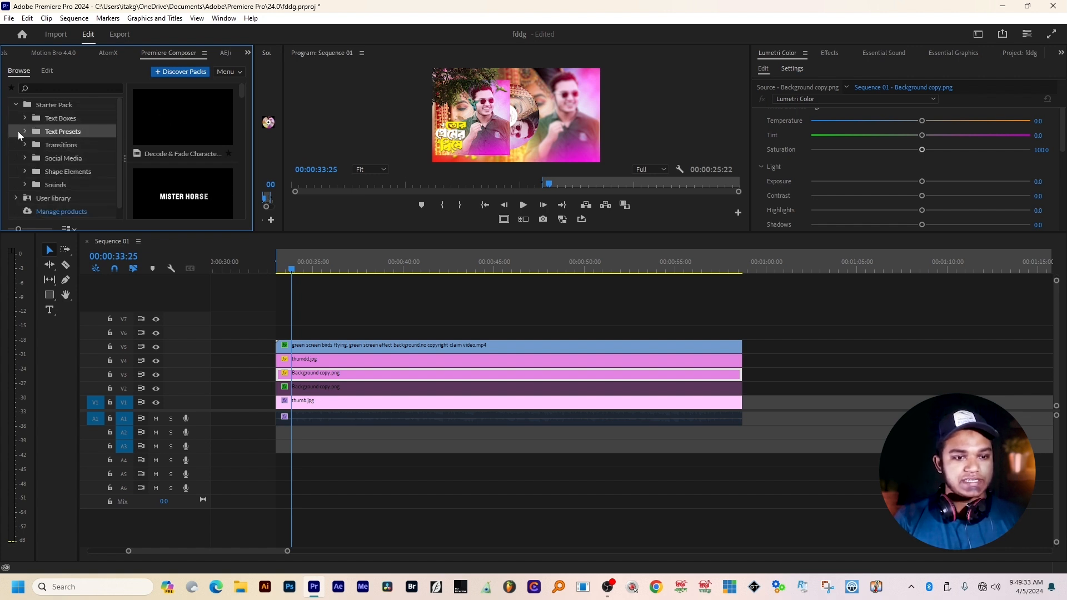
{"action": "left_click", "coordinate": [22, 131]}
{"action": "left_click", "coordinate": [79, 145]}
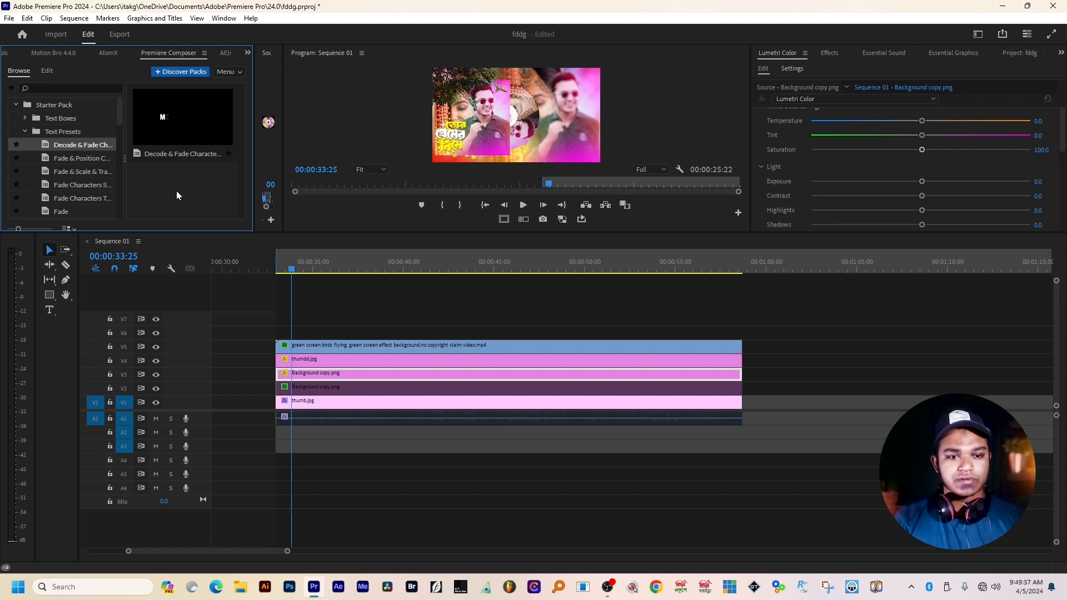
{"action": "left_click", "coordinate": [81, 161]}
{"action": "left_click", "coordinate": [65, 131]}
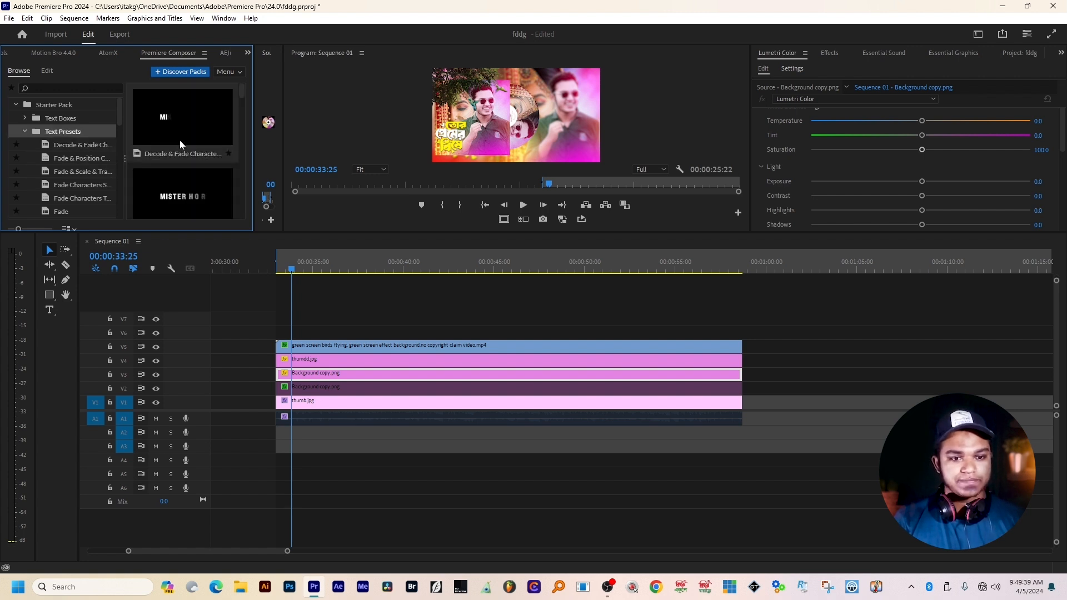
{"action": "scroll", "coordinate": [186, 166], "scroll_direction": "down", "scroll_amount": 2}
{"action": "scroll", "coordinate": [188, 175], "scroll_direction": "up", "scroll_amount": 1}
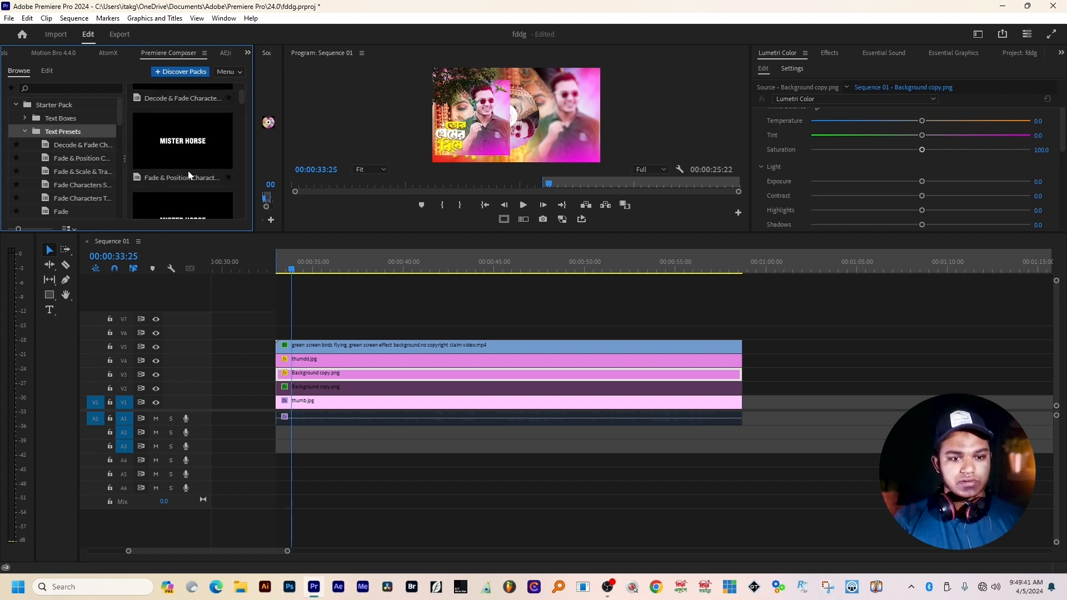
{"action": "left_click", "coordinate": [187, 174]}
{"action": "left_click_drag", "start_coordinate": [178, 145], "coordinate": [290, 340]}
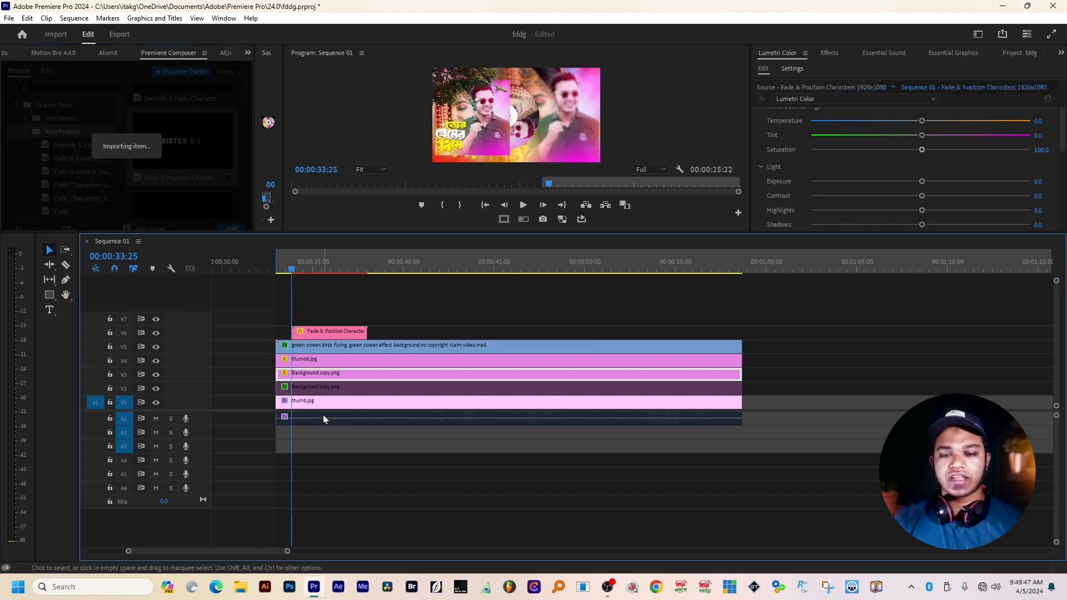
Step: Listen to the song's opening and move the text preset clip on V6 to the start of the birds clip
{"action": "left_click", "coordinate": [331, 418]}
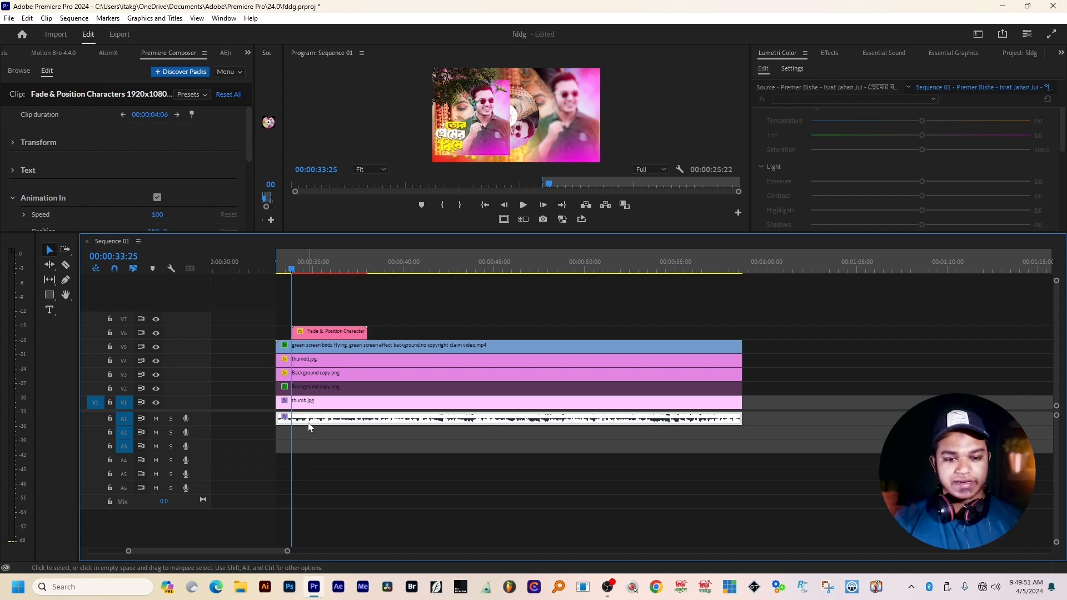
{"action": "left_click_drag", "start_coordinate": [291, 269], "coordinate": [278, 271]}
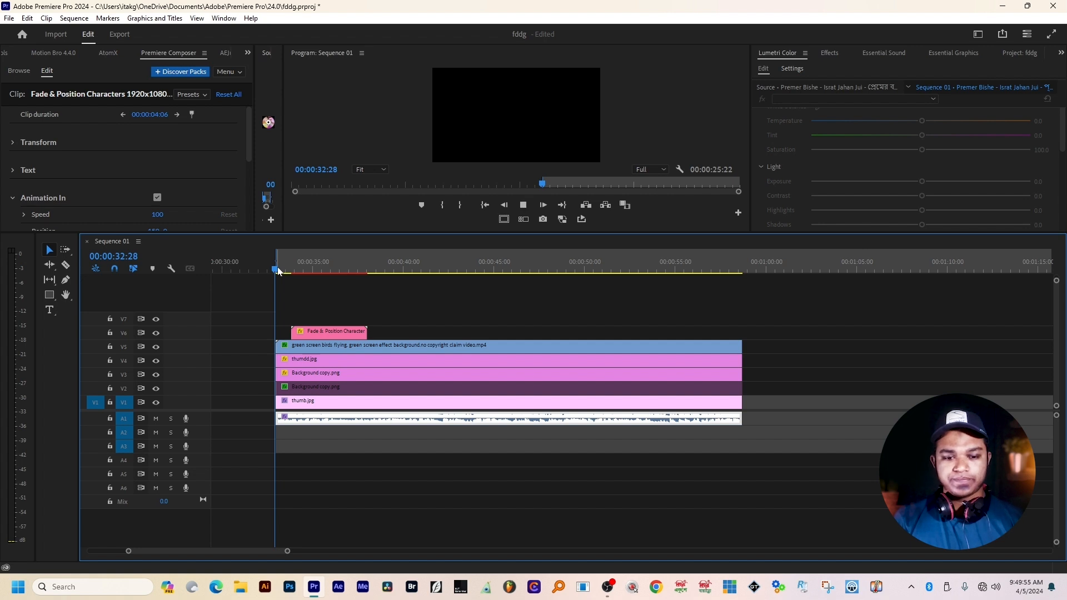
{"action": "left_click", "coordinate": [298, 335]}
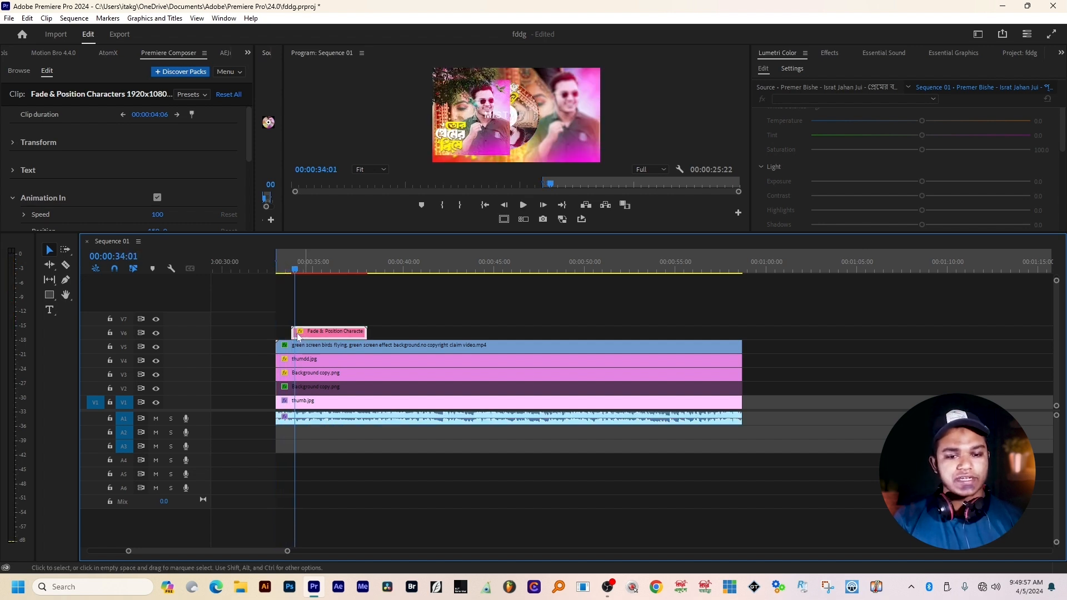
{"action": "left_click_drag", "start_coordinate": [299, 335], "coordinate": [283, 336]}
Step: Move the preset's title text to the bottom centre of the frame, viewed at 00:00:33:07
{"action": "left_click_drag", "start_coordinate": [296, 270], "coordinate": [280, 271]}
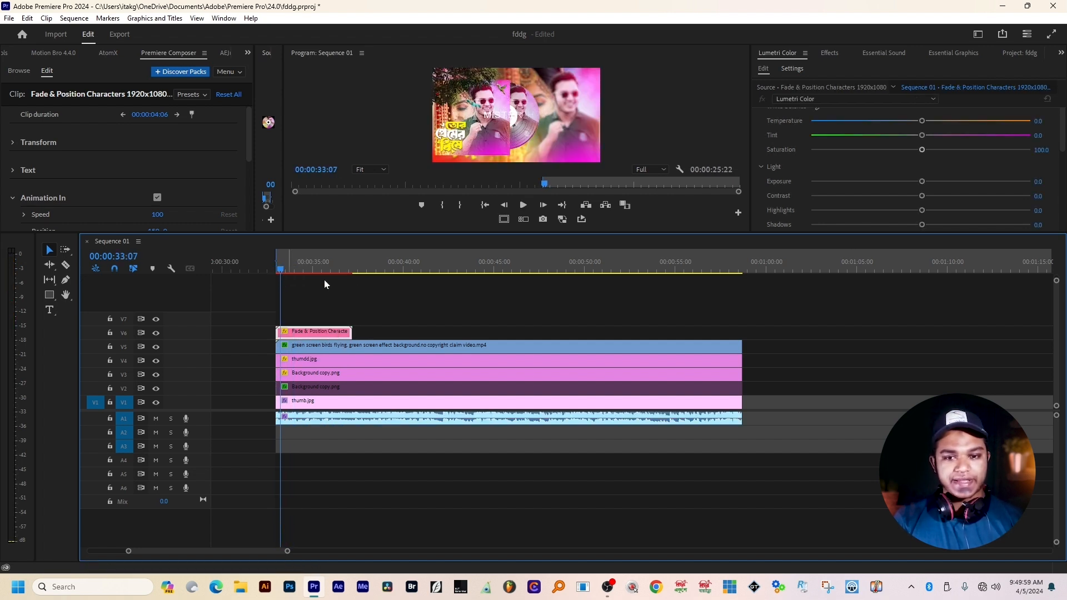
{"action": "left_click", "coordinate": [511, 121]}
{"action": "left_click_drag", "start_coordinate": [520, 120], "coordinate": [521, 158]}
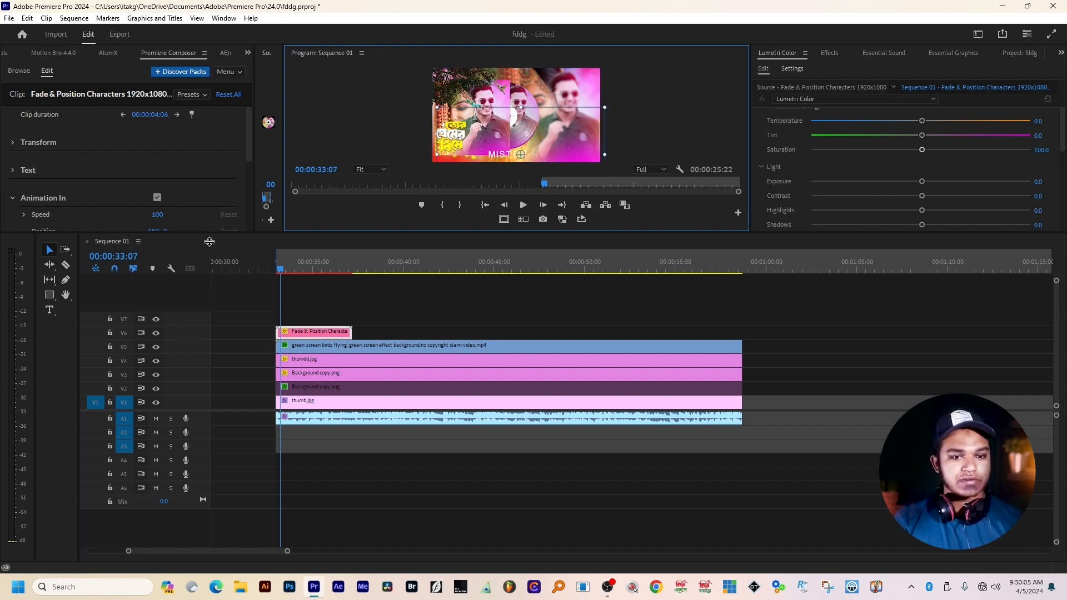
Step: Replace the MISTER HORSE placeholder with the first lyric line, "প্রেমের বিষে ধরছে গো যারে", copied from the Notepad document
{"action": "left_click_drag", "start_coordinate": [208, 234], "coordinate": [208, 352]}
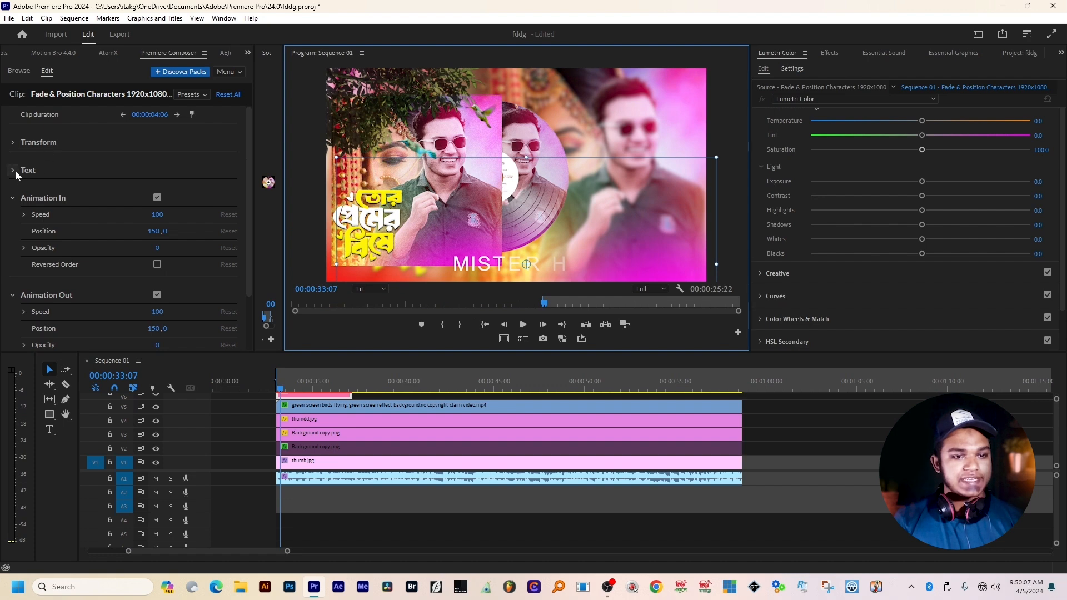
{"action": "left_click", "coordinate": [13, 170]}
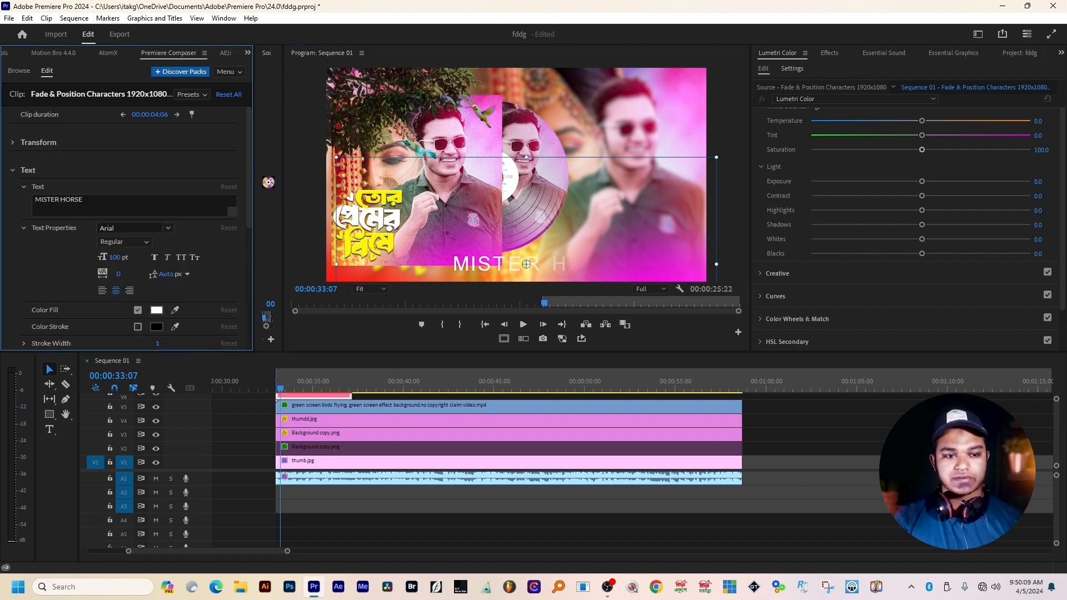
{"action": "left_click", "coordinate": [32, 209]}
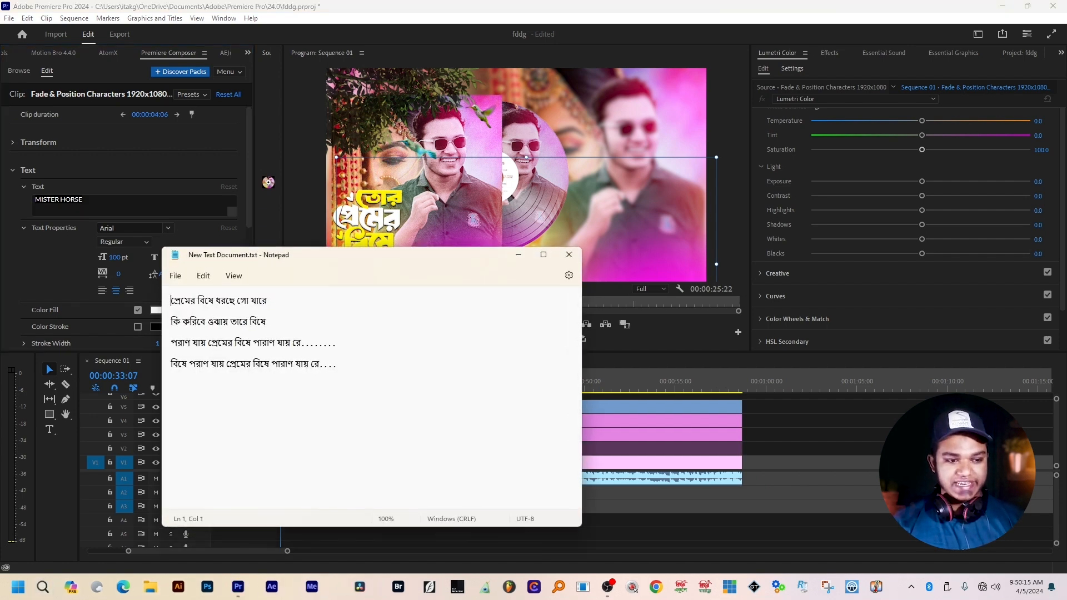
{"action": "left_click_drag", "start_coordinate": [267, 301], "coordinate": [163, 304]}
{"action": "key", "text": "ctrl+c"}
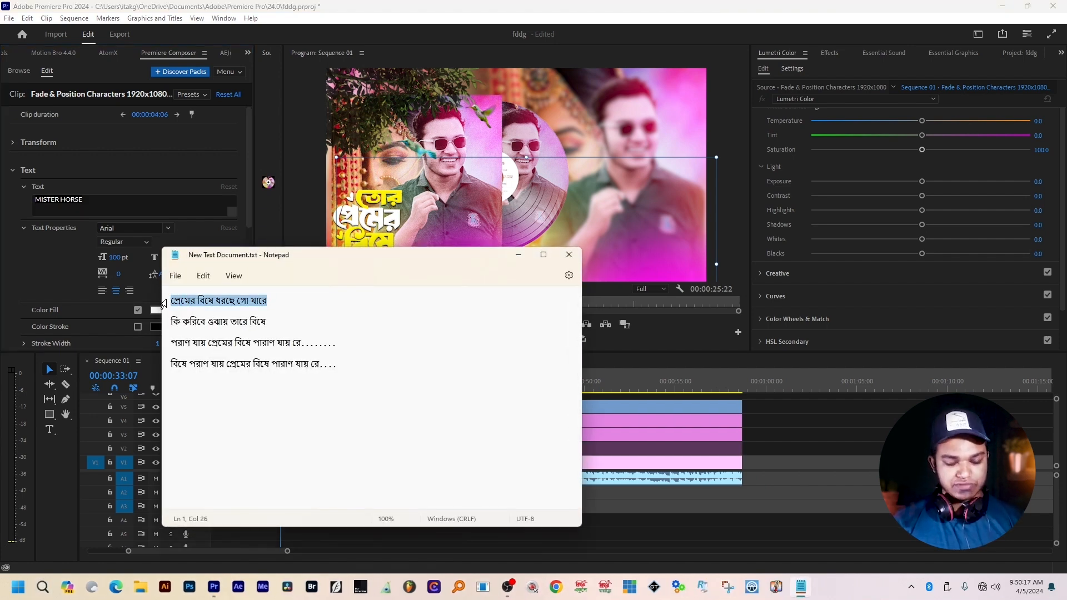
{"action": "left_click", "coordinate": [518, 255]}
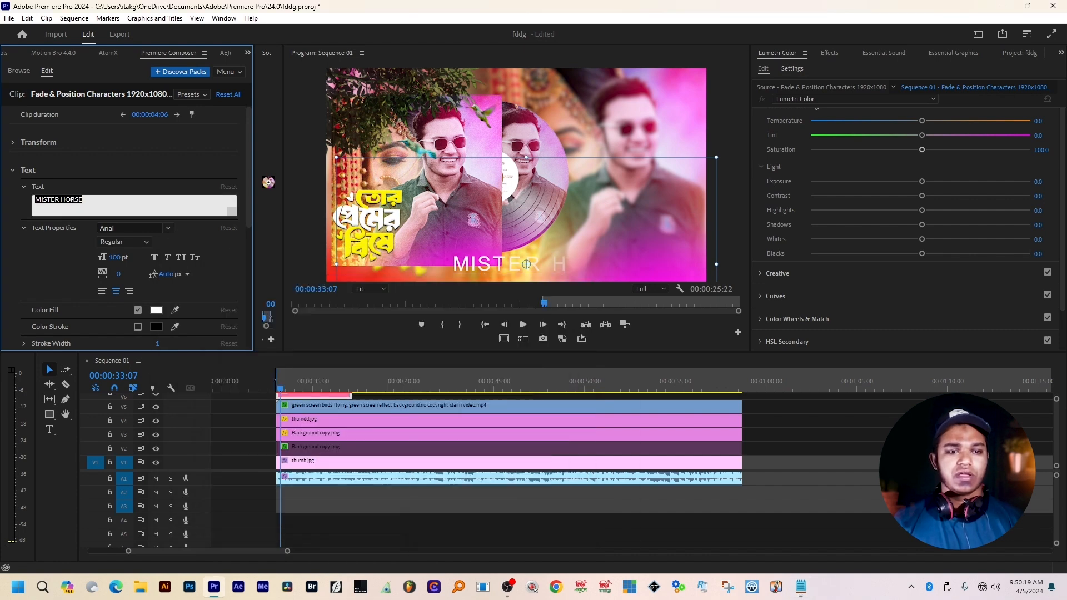
{"action": "left_click_drag", "start_coordinate": [84, 200], "coordinate": [34, 200]}
{"action": "key", "text": "ctrl+v"}
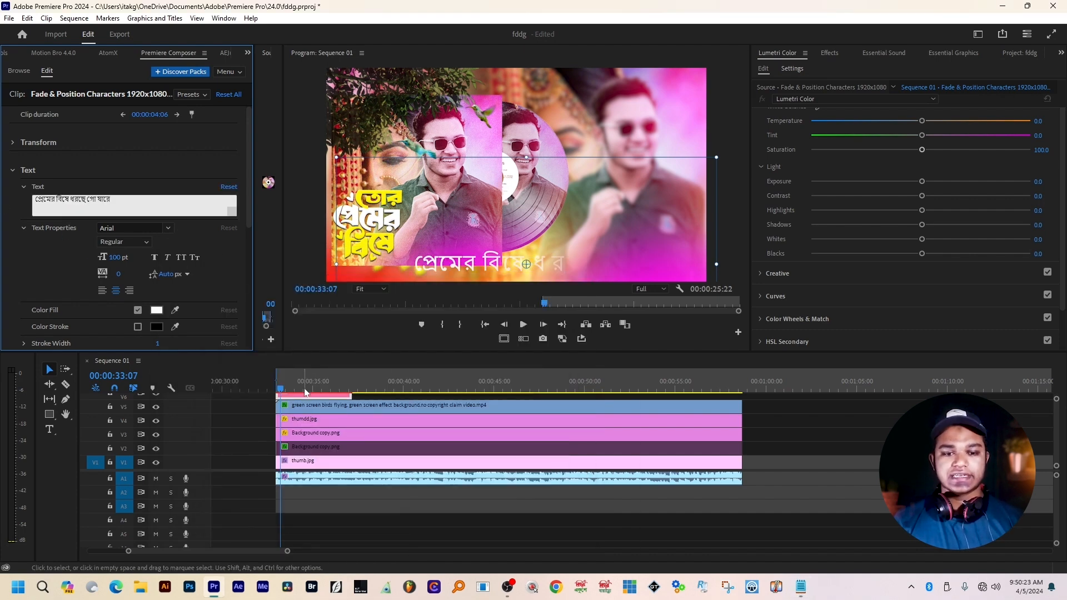
Step: Play the lyric title from its start to check its animation and timing, and view it at 00:00:35:03
{"action": "left_click", "coordinate": [274, 389]}
{"action": "key", "text": "space"}
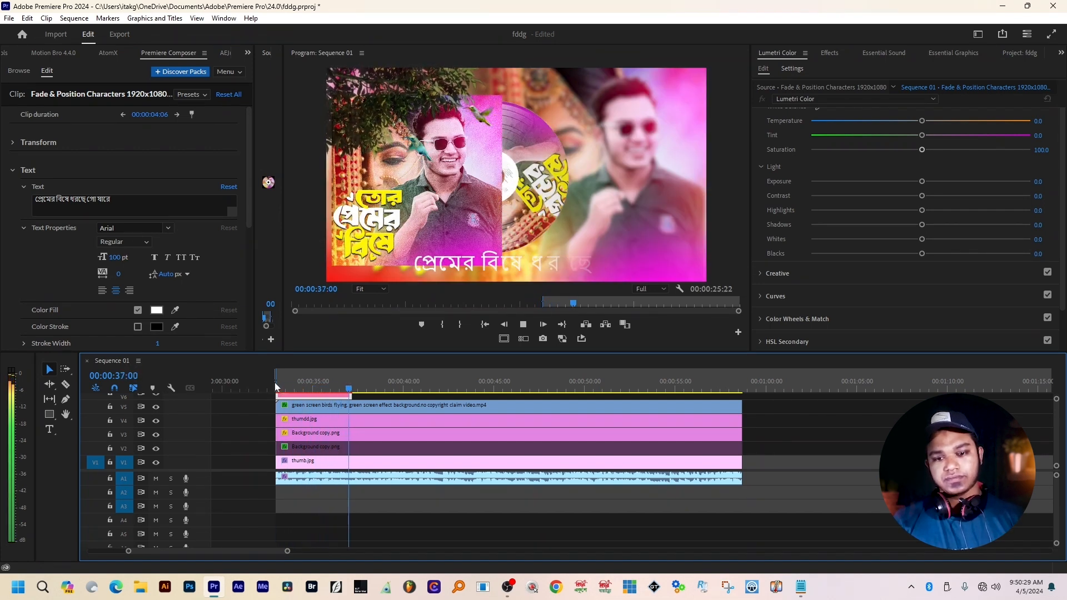
{"action": "left_click", "coordinate": [354, 389]}
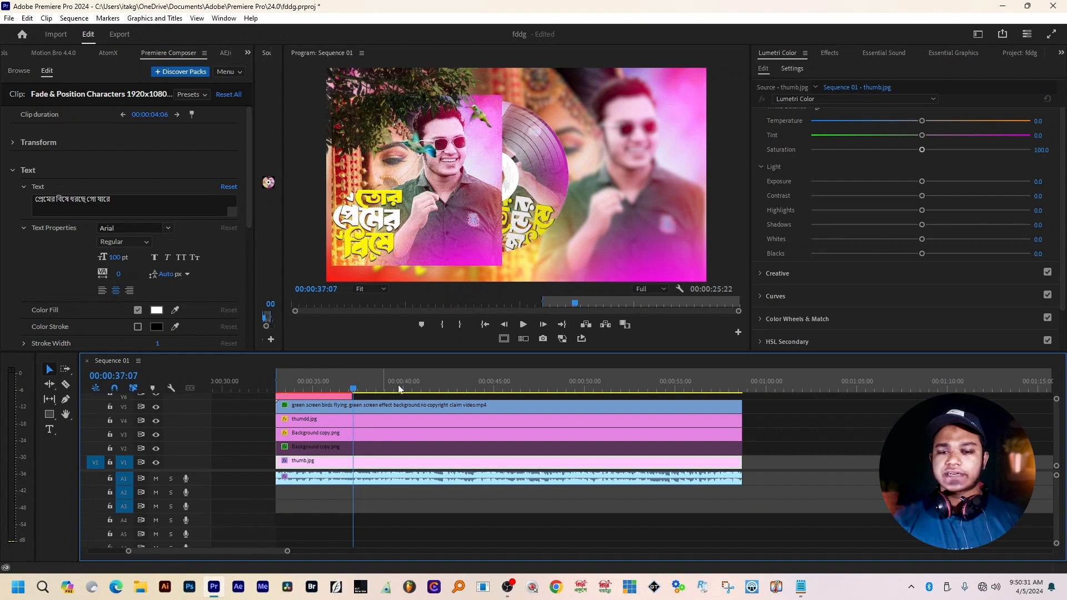
{"action": "left_click_drag", "start_coordinate": [489, 351], "coordinate": [491, 253]}
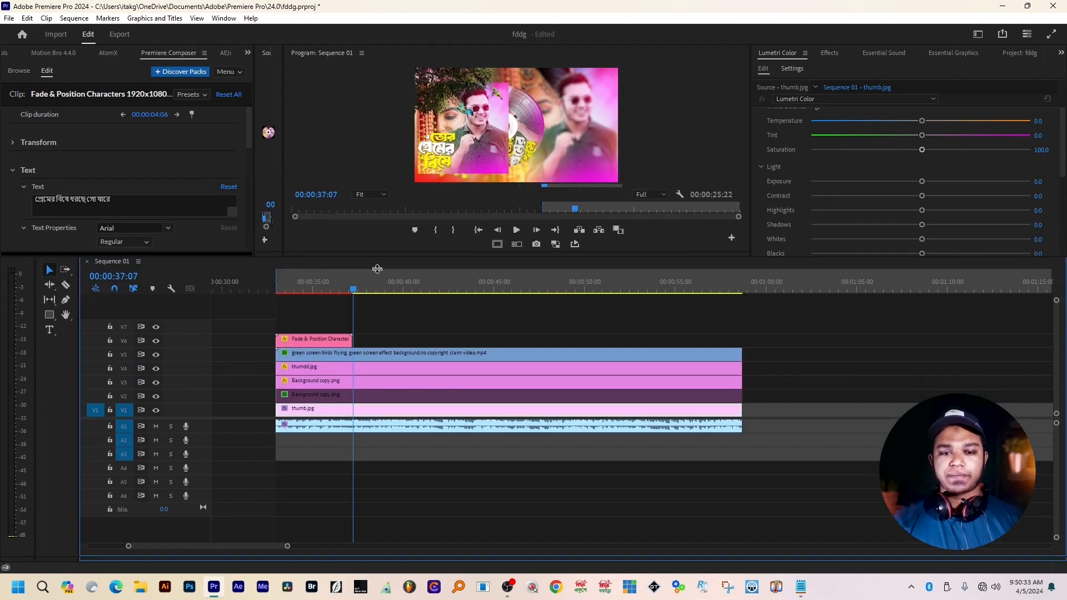
{"action": "left_click", "coordinate": [313, 289]}
{"action": "key", "text": "minus"}
{"action": "key", "text": "minus"}
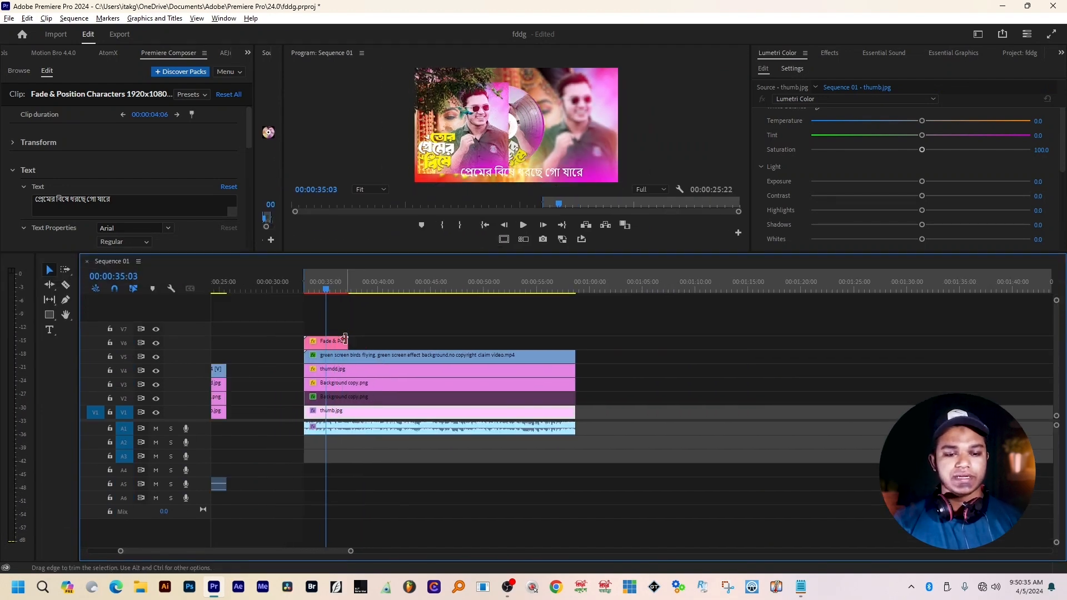
Step: Replace the single lyric title with copies of the four finished lyric titles from the earlier section, starting at the birds clip's start on V6 and V7
{"action": "left_click", "coordinate": [342, 341]}
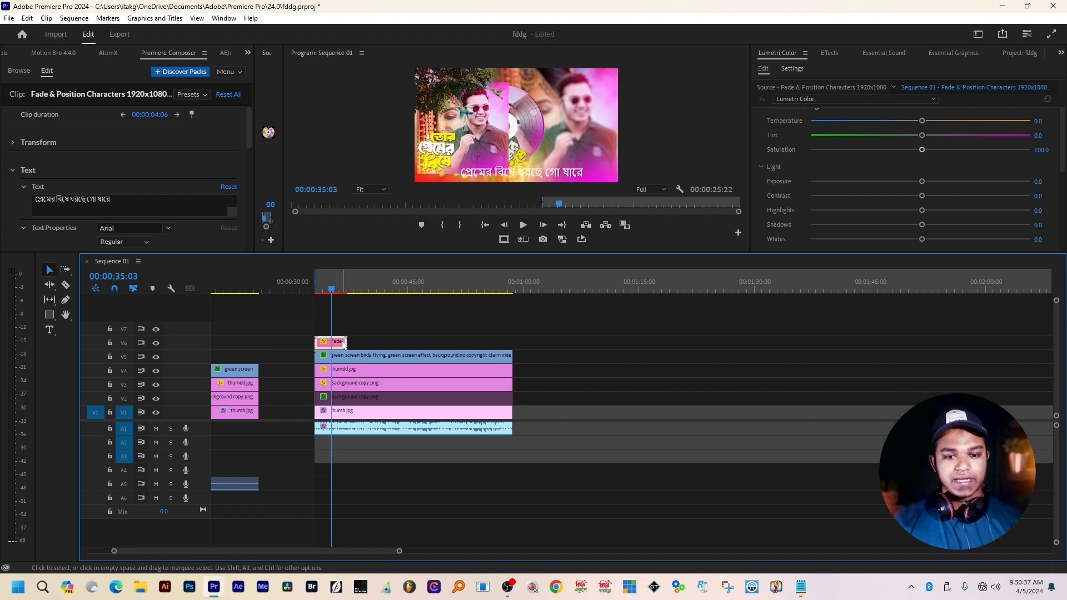
{"action": "key", "text": "Delete"}
{"action": "key", "text": "minus"}
{"action": "left_click_drag", "start_coordinate": [275, 330], "coordinate": [371, 346]}
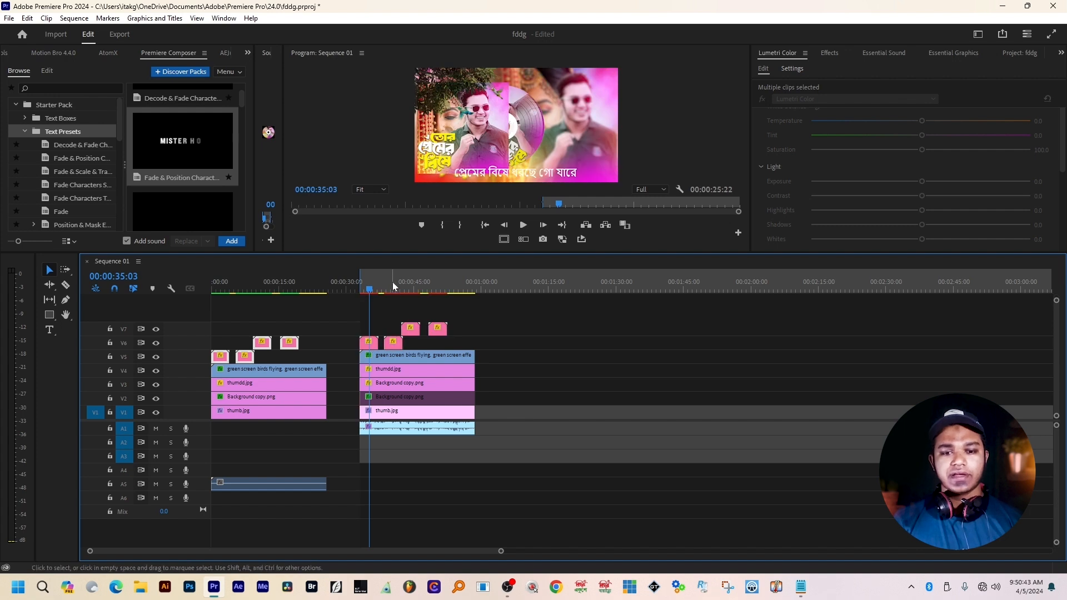
{"action": "left_click", "coordinate": [367, 283]}
{"action": "key", "text": "equal"}
{"action": "key", "text": "equal"}
{"action": "scroll", "coordinate": [411, 338], "scroll_direction": "up", "scroll_amount": 5}
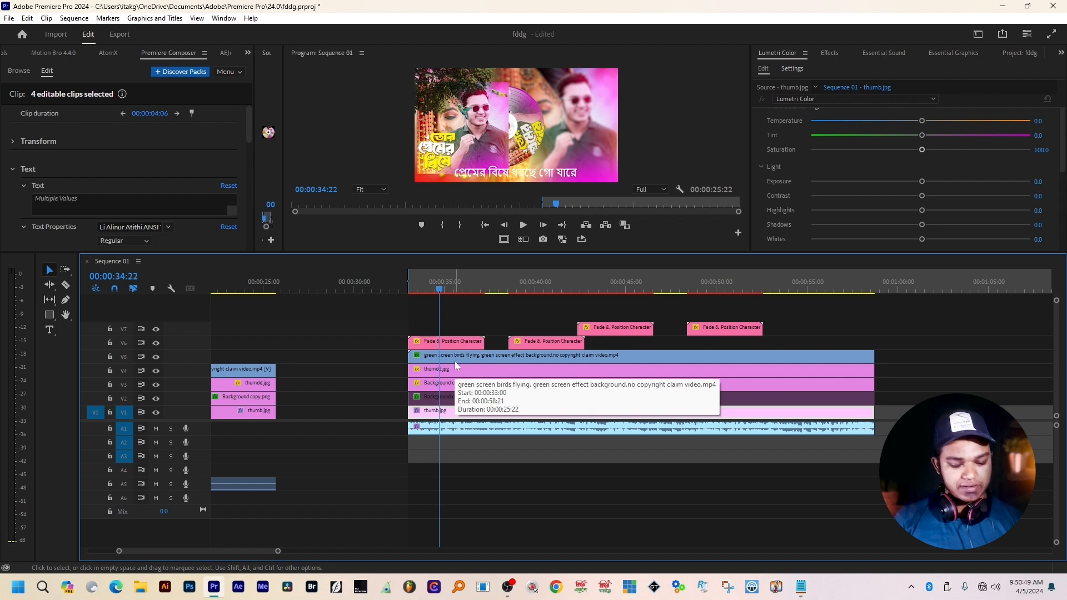
Step: Save the project and render the sequence previews for the section with the lyric titles
{"action": "key", "text": "ctrl+s"}
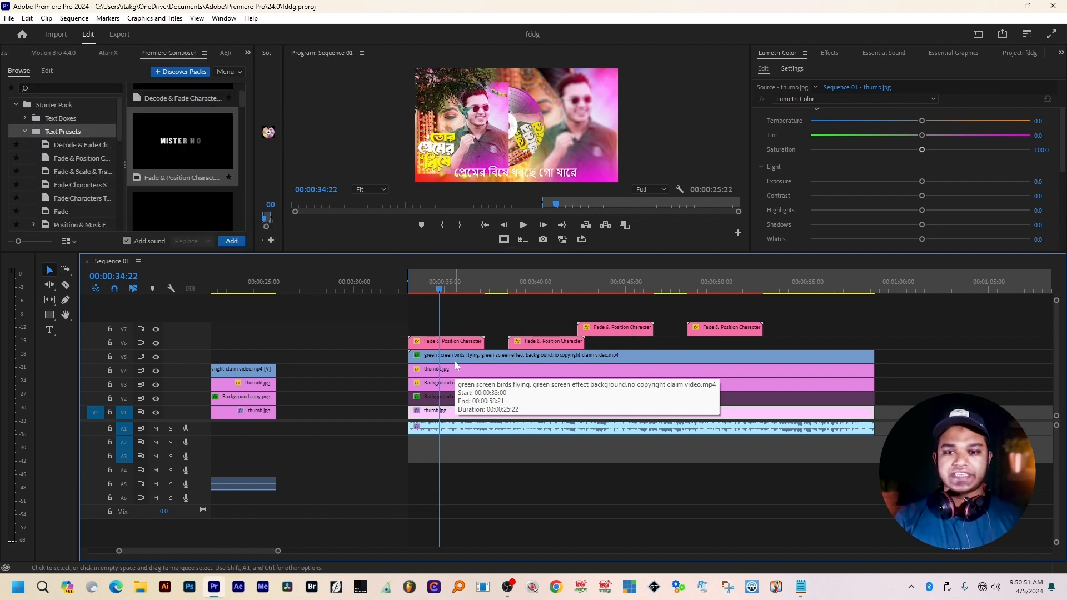
{"action": "key", "text": "Return"}
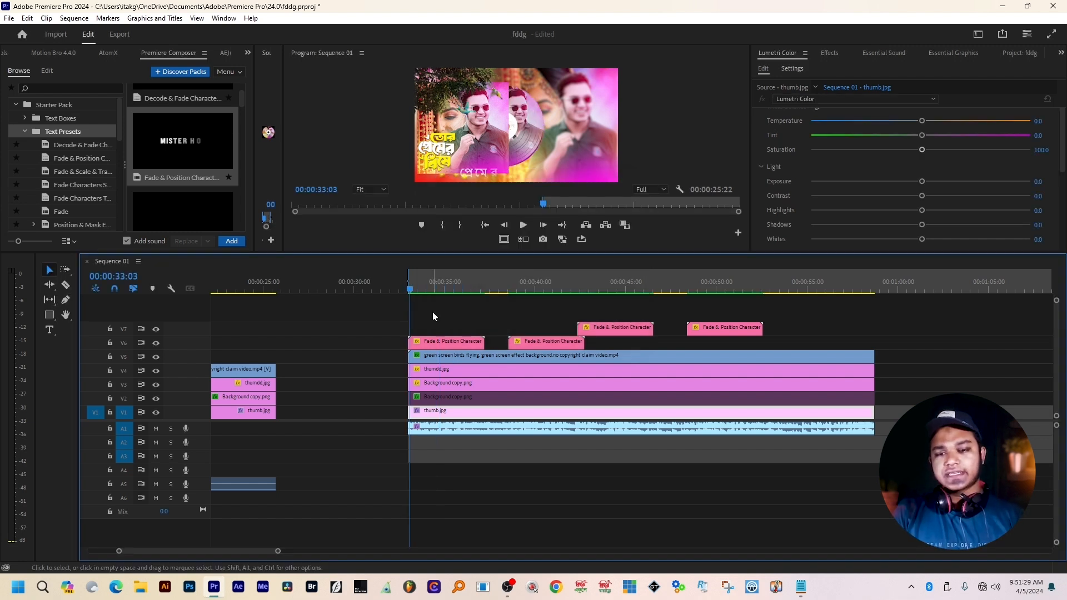
Step: Play the rendered section from its start in full screen to check the lyric titles, stopping at 00:00:39:12
{"action": "left_click", "coordinate": [406, 289]}
{"action": "key", "text": "space"}
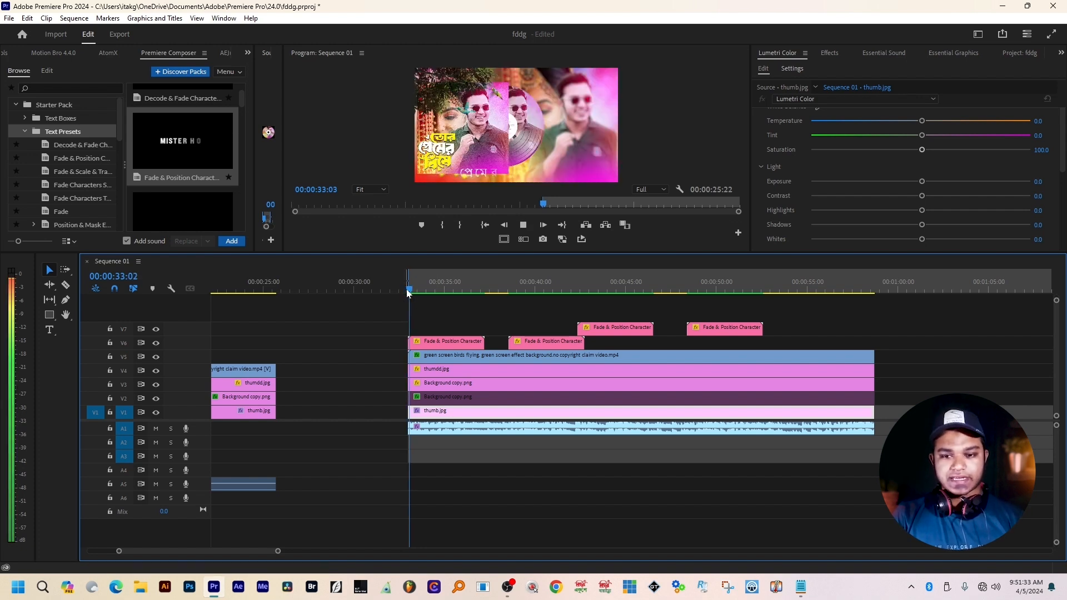
{"action": "key", "text": "ctrl+grave"}
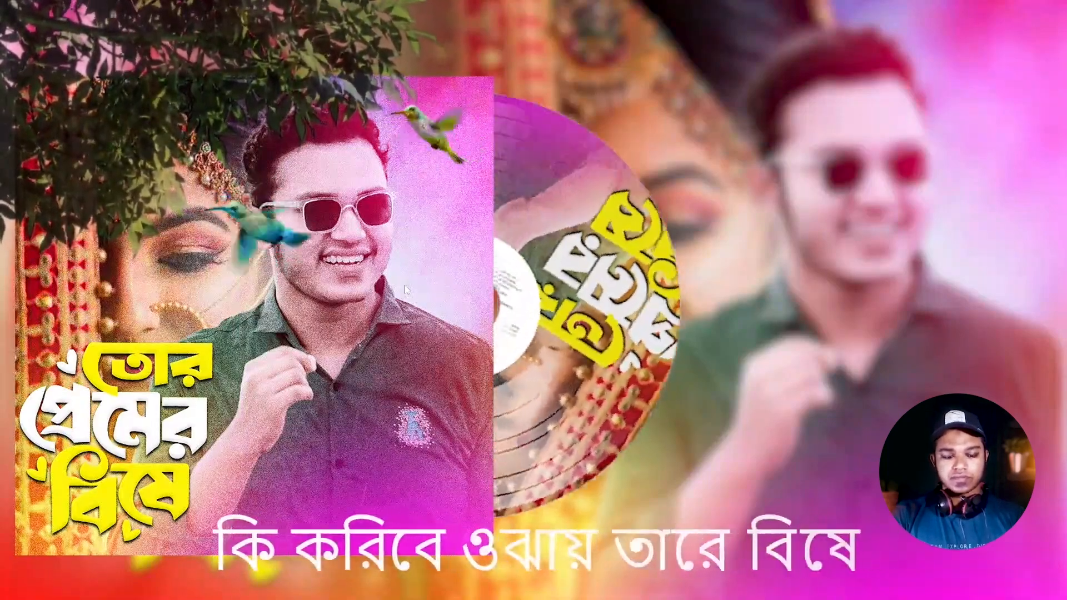
{"action": "key", "text": "ctrl+grave"}
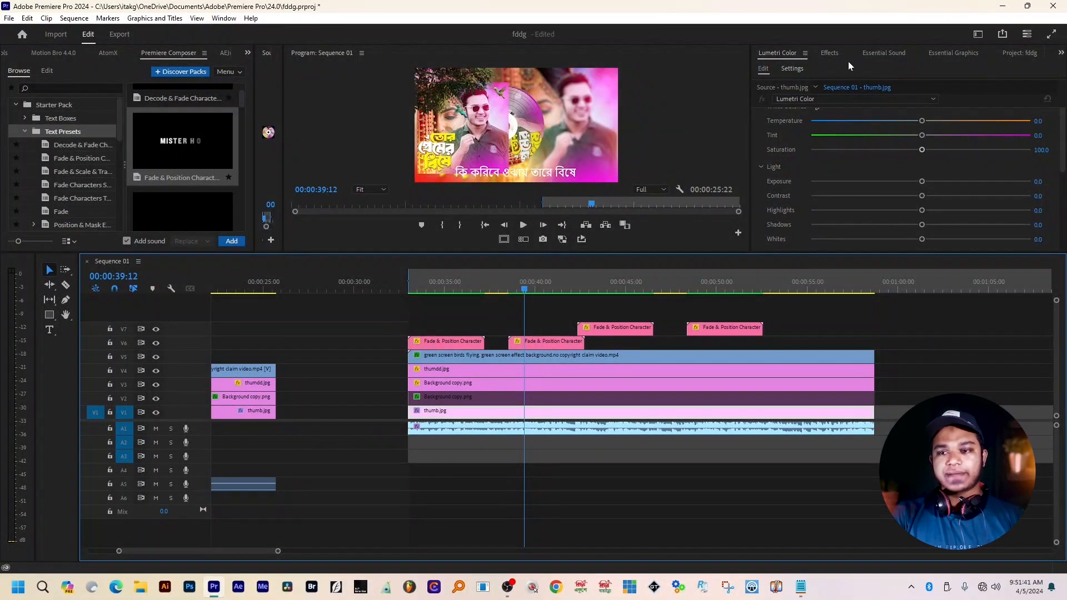
Step: Import "glitch effect black screen template.mp4" from the green screen folder on the Collection & Tutorial (K:) drive
{"action": "left_click", "coordinate": [1019, 53]}
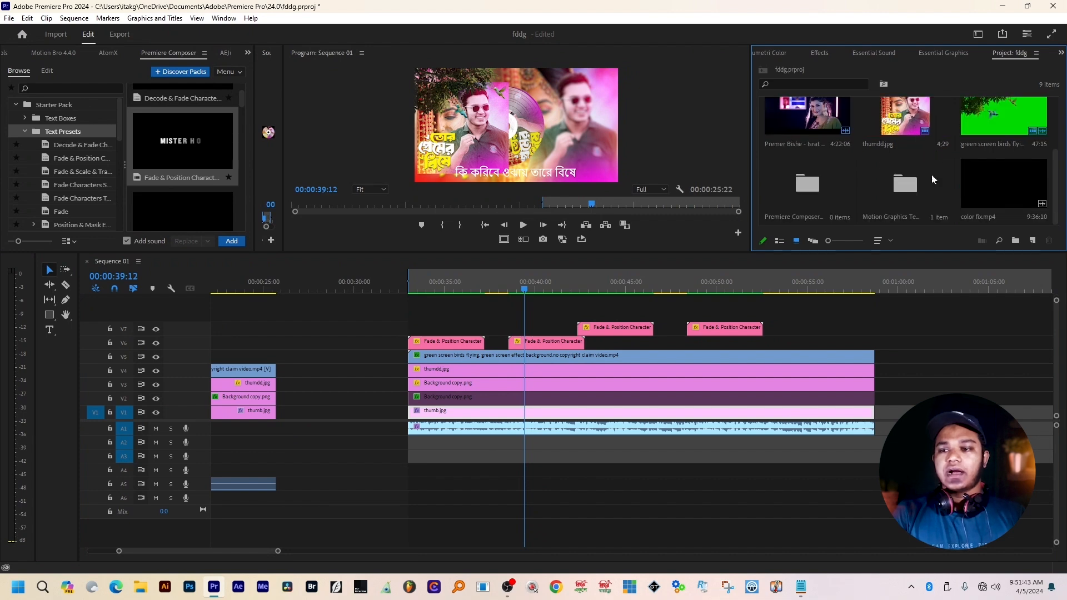
{"action": "key", "text": "ctrl+i"}
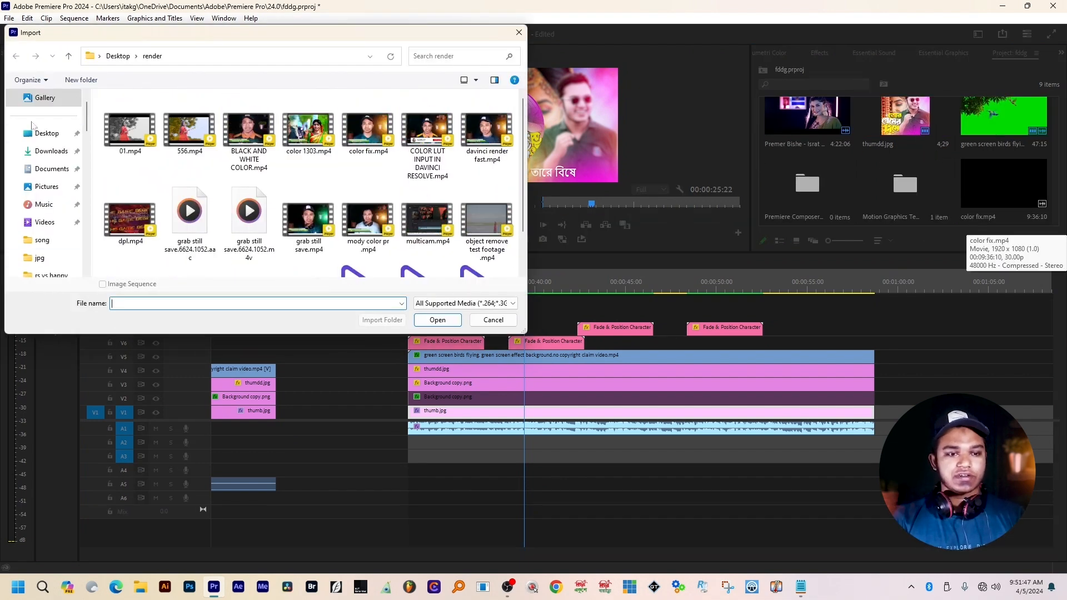
{"action": "left_click", "coordinate": [47, 133]}
{"action": "scroll", "coordinate": [60, 245], "scroll_direction": "down", "scroll_amount": 5}
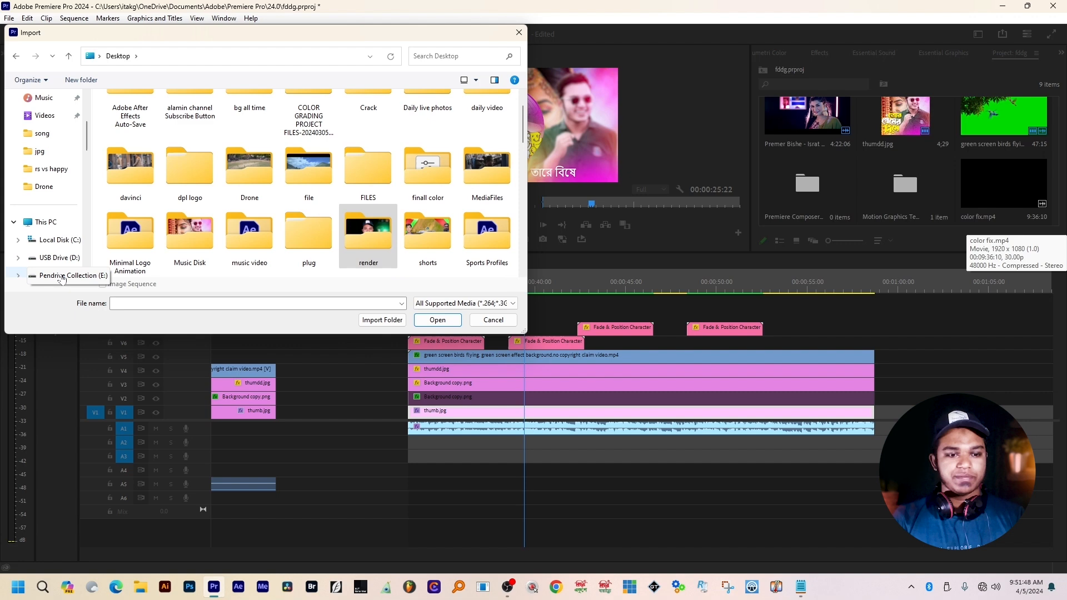
{"action": "left_click", "coordinate": [64, 246]}
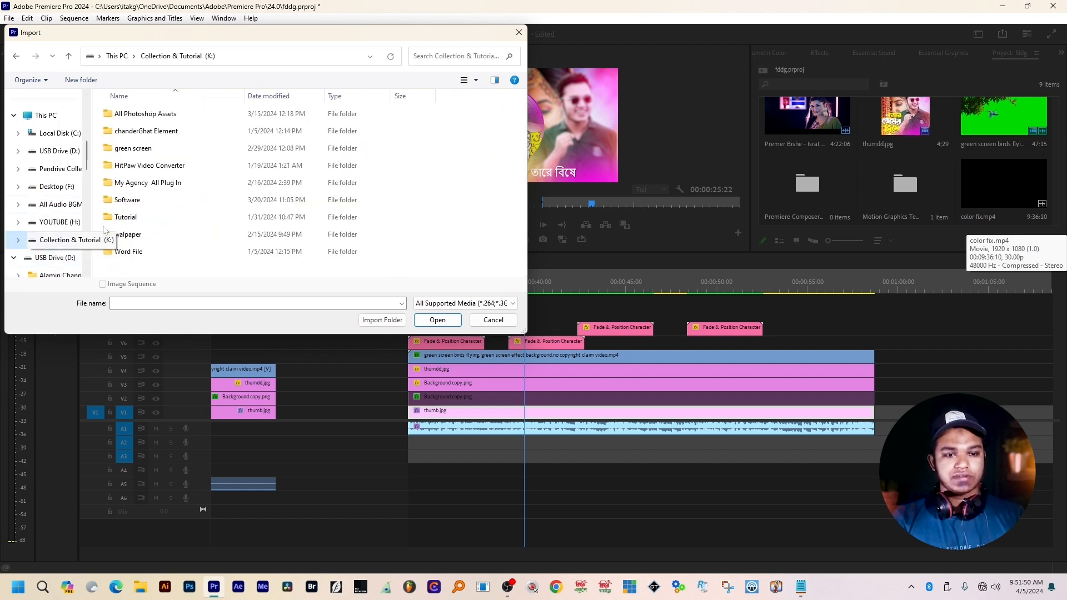
{"action": "double_click", "coordinate": [136, 145]}
{"action": "double_click", "coordinate": [132, 234]}
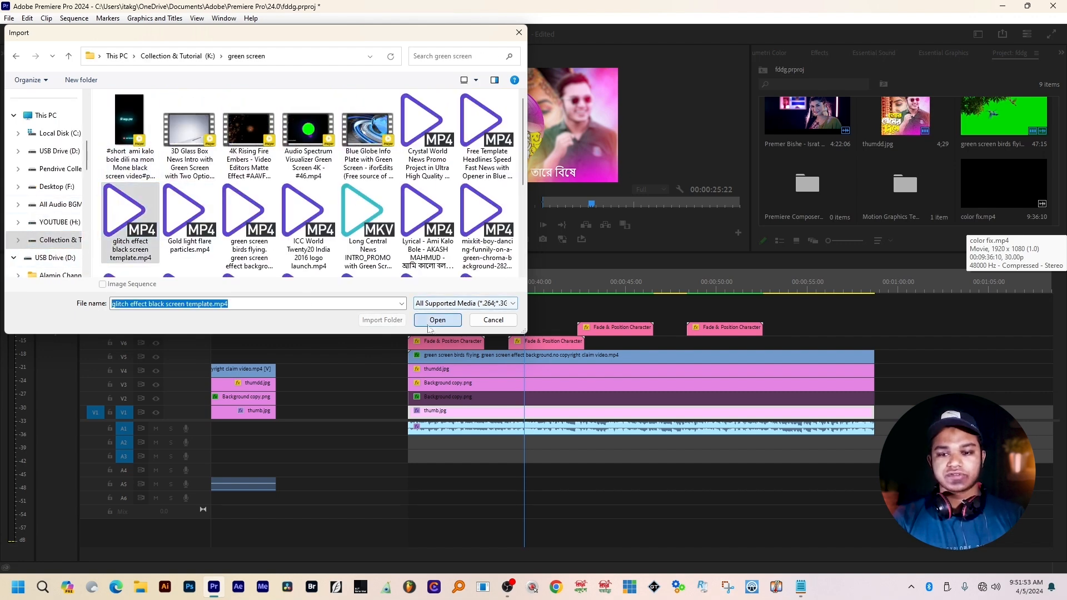
Step: Place the glitch effect clip on V8 above the lyric titles, aligned with the birds clip's start, and view it at 00:00:36:09
{"action": "left_click_drag", "start_coordinate": [805, 199], "coordinate": [411, 313]}
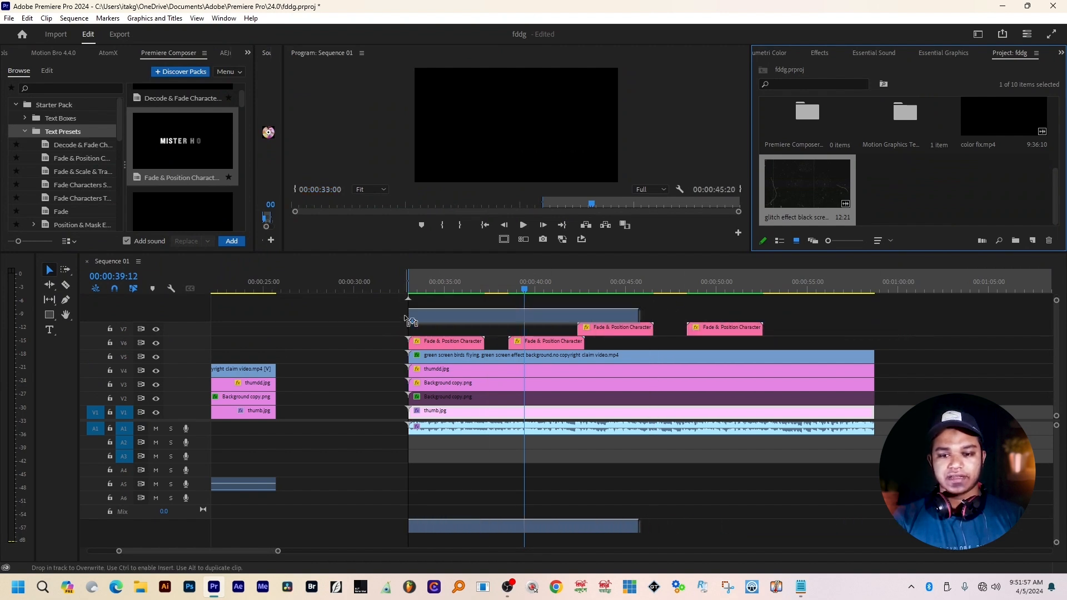
{"action": "left_click", "coordinate": [469, 292]}
{"action": "left_click_drag", "start_coordinate": [469, 294], "coordinate": [467, 294]}
Step: Set the glitch effect clip's opacity blend mode to Screen
{"action": "left_click", "coordinate": [487, 315]}
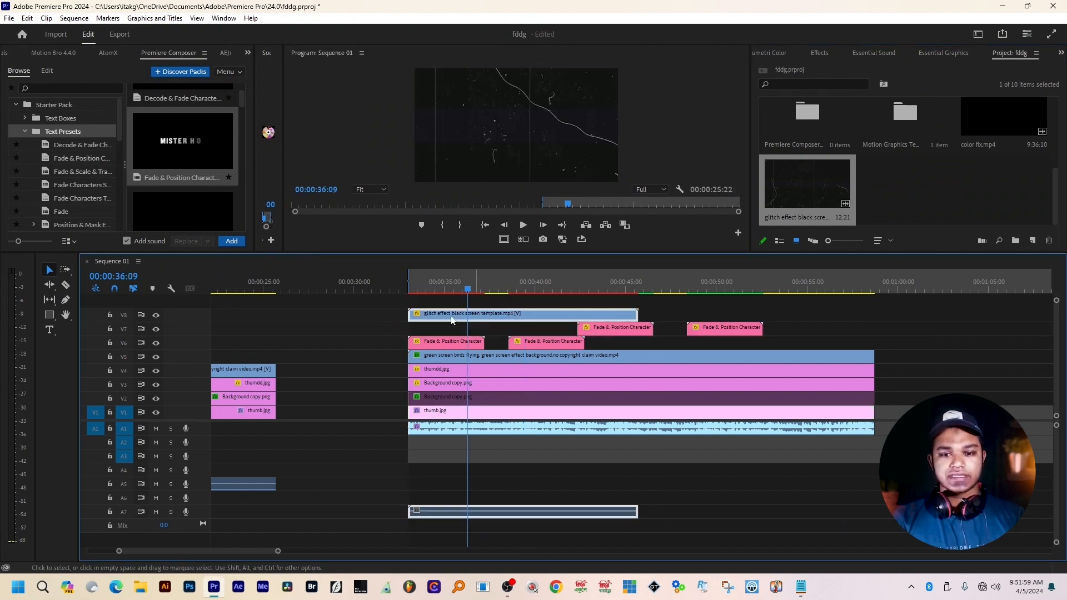
{"action": "left_click", "coordinate": [9, 53]}
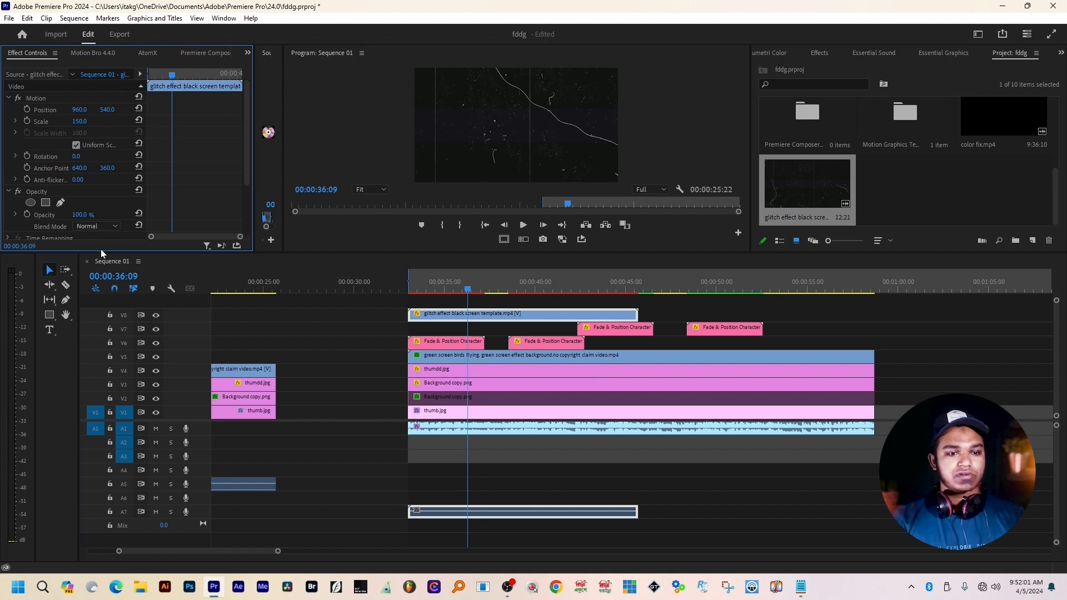
{"action": "left_click", "coordinate": [97, 226]}
{"action": "left_click", "coordinate": [94, 340]}
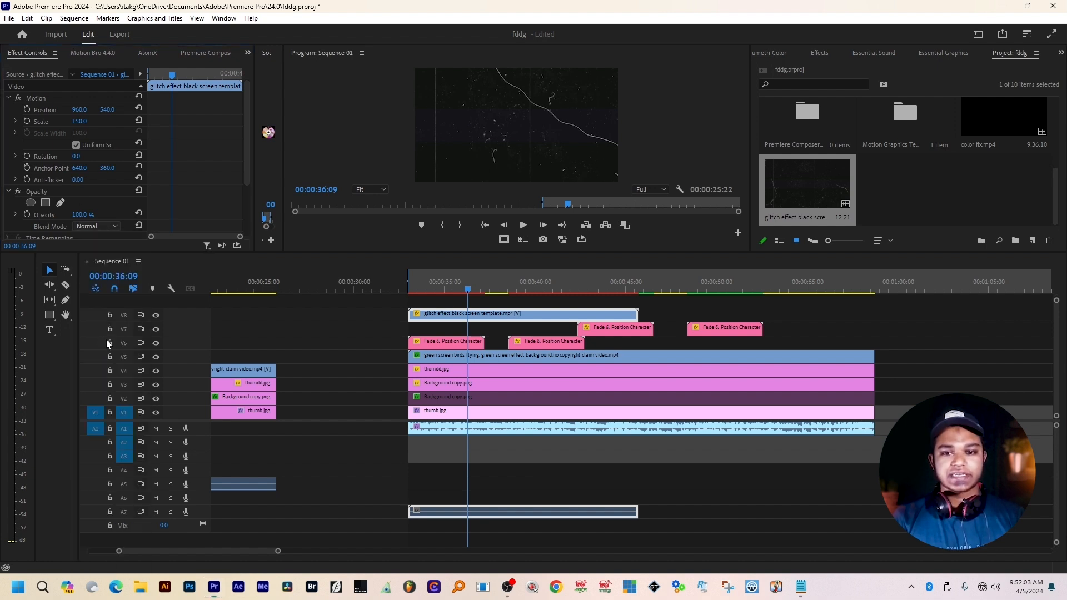
Step: Play the sequence in full screen to check the glitch overlay with the lyrics, stopping at 00:00:42:24
{"action": "key", "text": "space"}
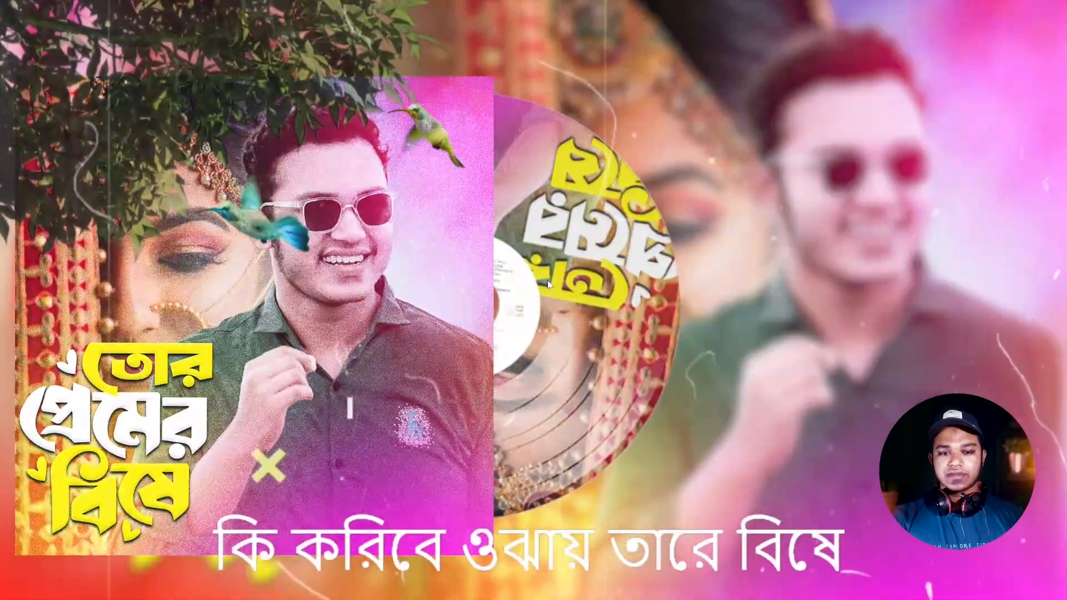
{"action": "key", "text": "ctrl+grave"}
{"action": "key", "text": "space"}
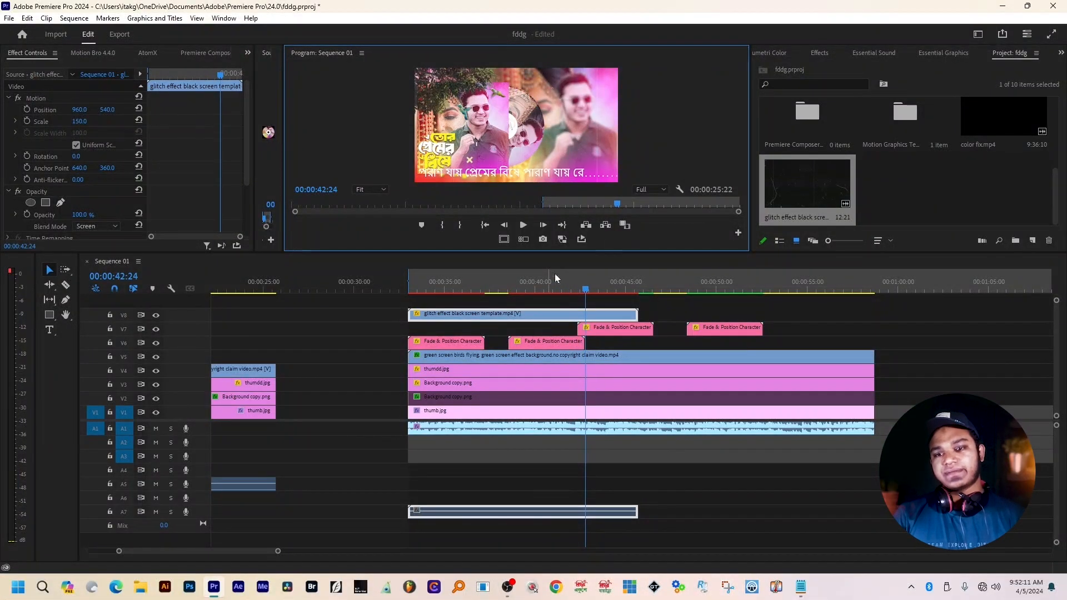